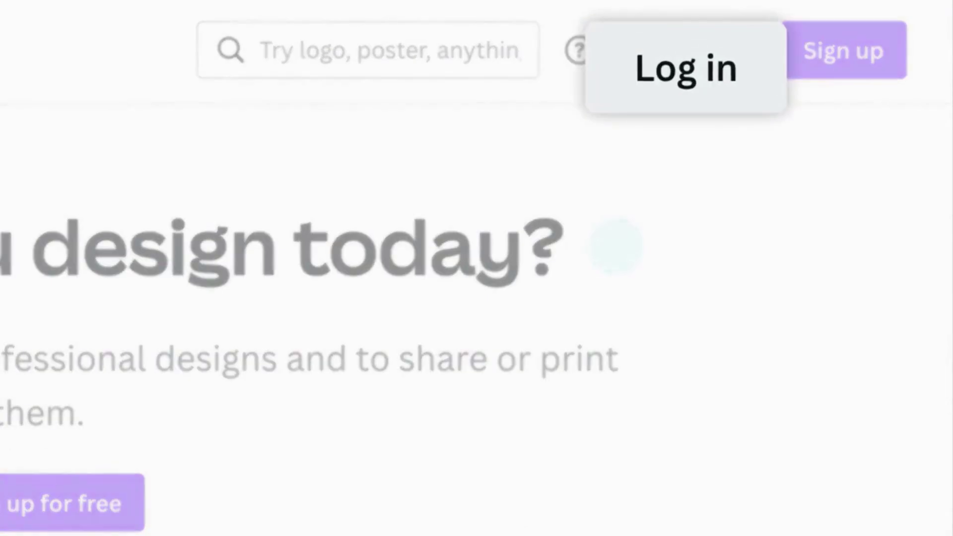
Log in to Canva with the account's e-mail address.
click(698, 53)
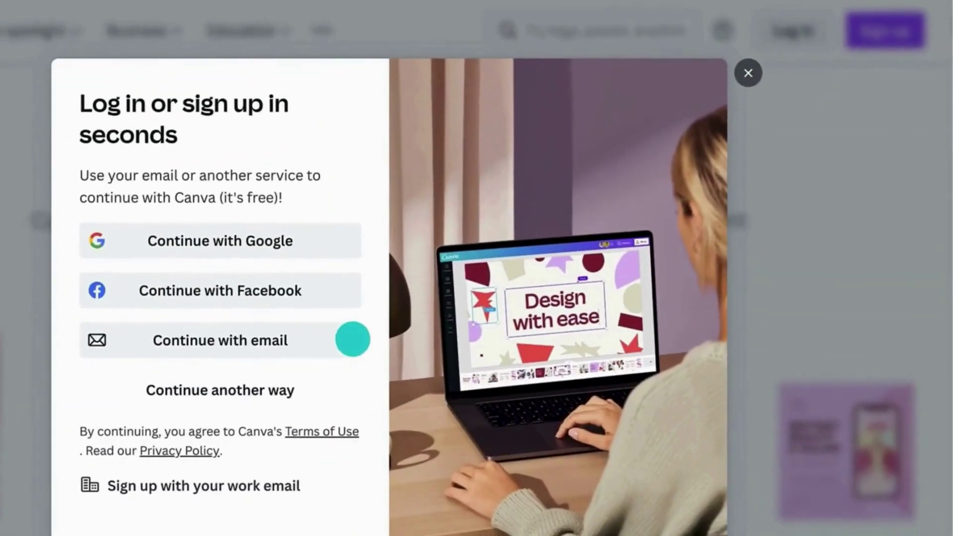
click(352, 339)
click(124, 218)
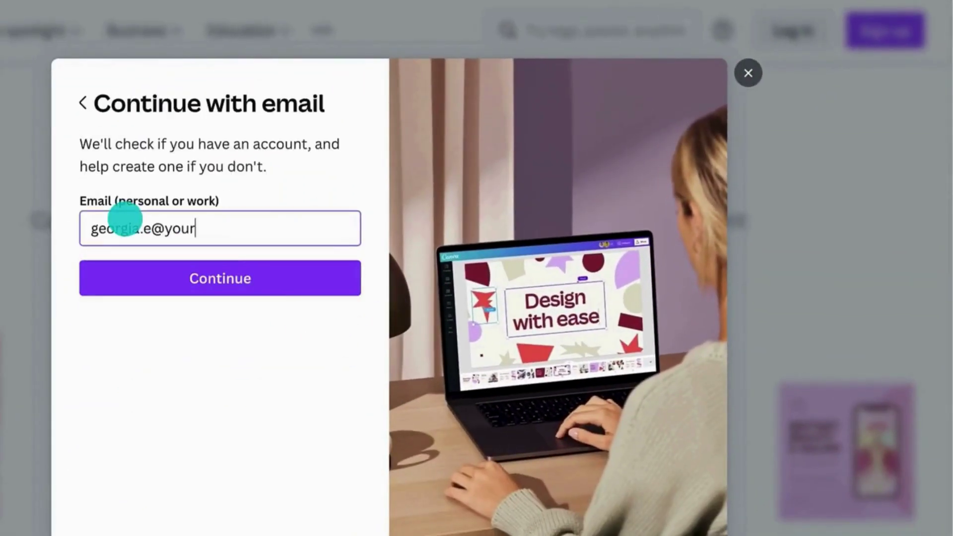
click(136, 263)
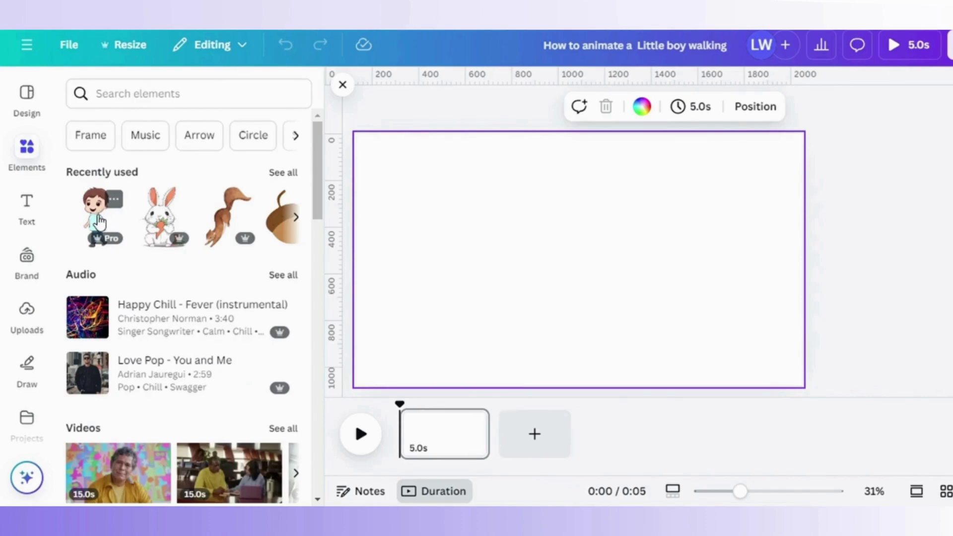
Add the walking boy illustration from Recently used and flip it horizontally.
click(99, 221)
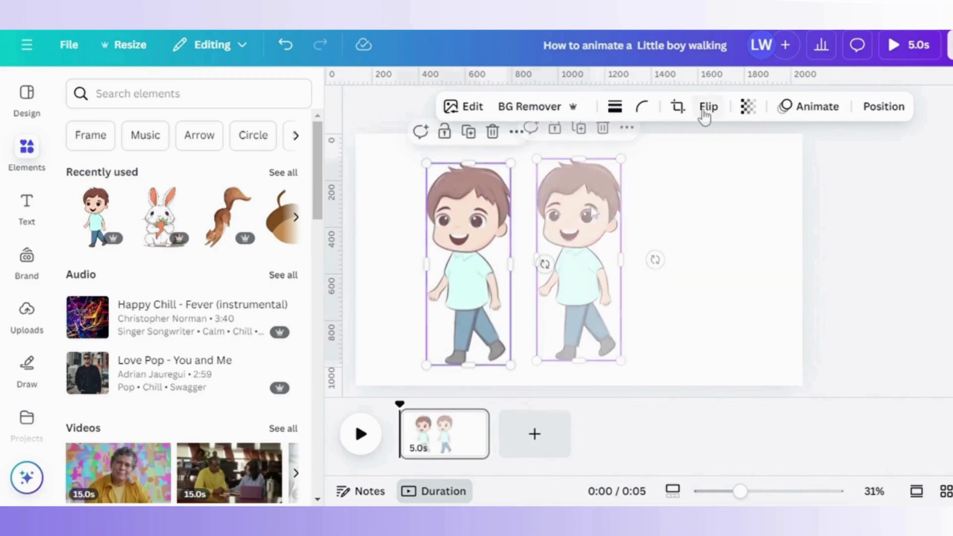
click(709, 107)
click(692, 157)
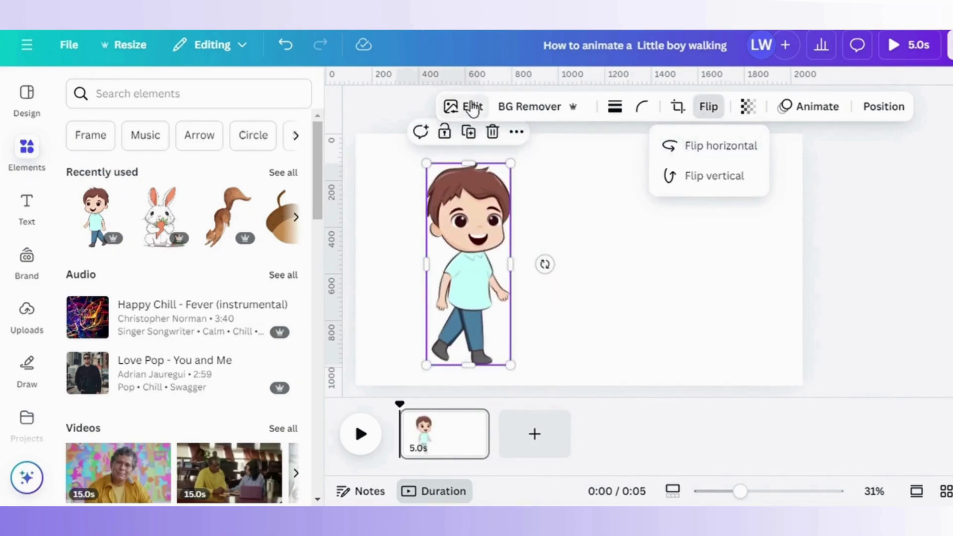
Duplicate the boy, place the copy to its right, and reselect the original.
click(473, 107)
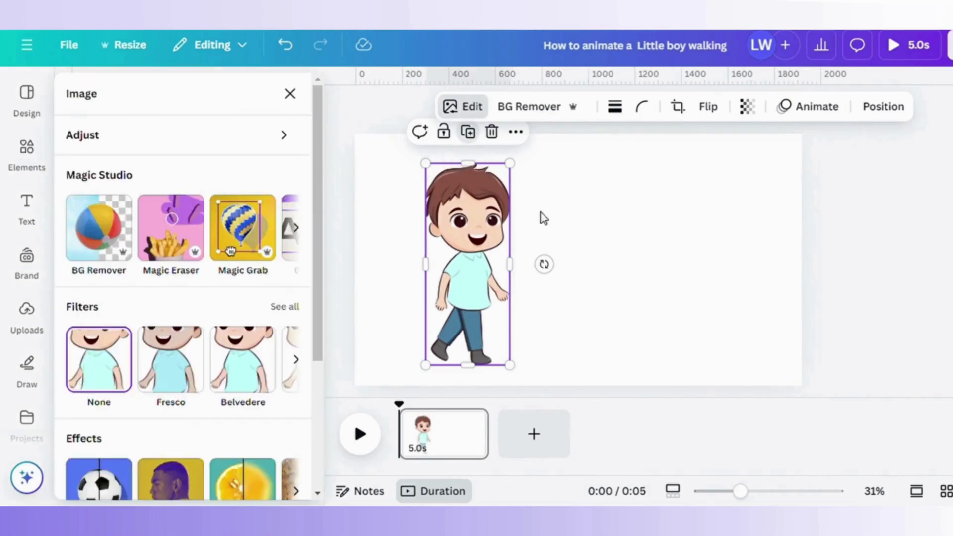
key(ctrl+d)
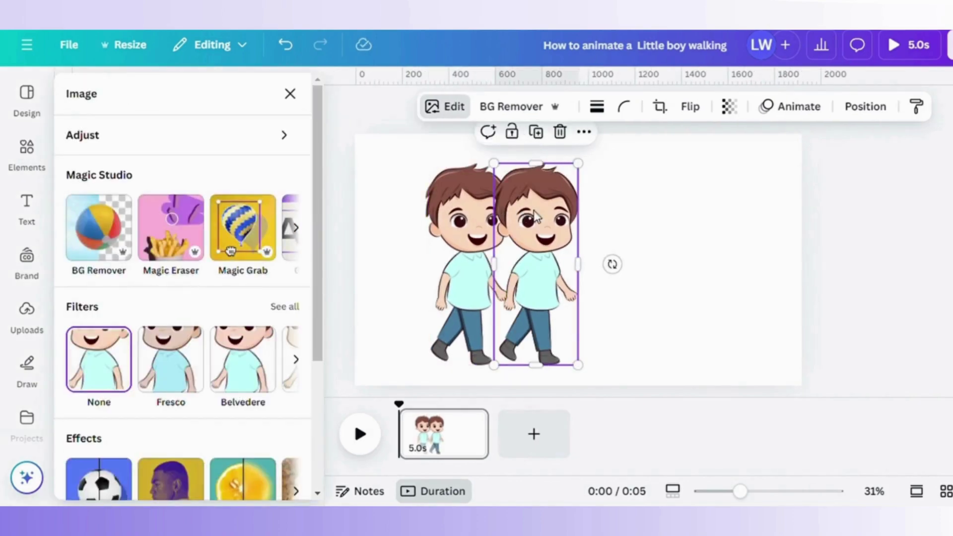
drag(531, 218, 574, 219)
click(484, 231)
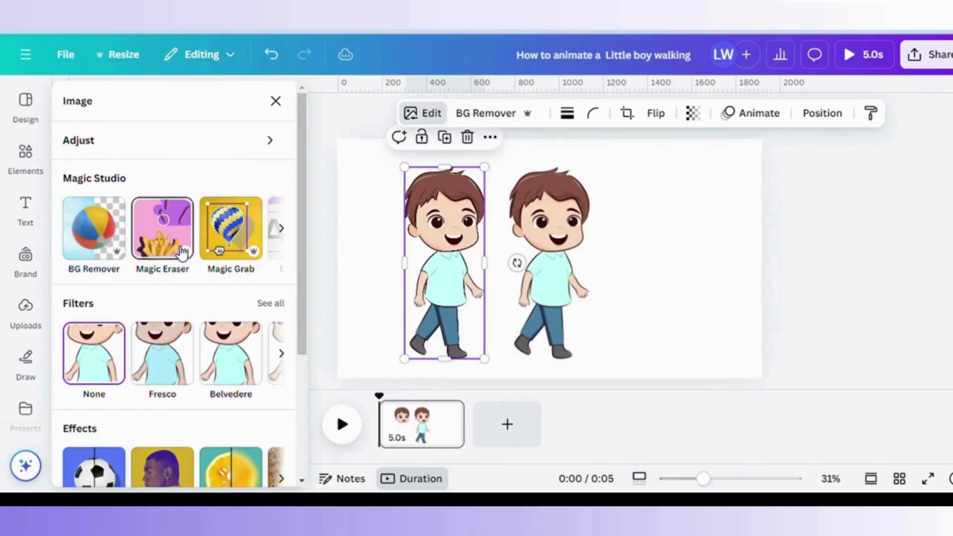
Erase the left boy's collar outline with Magic Eraser at brush size 1.
click(183, 244)
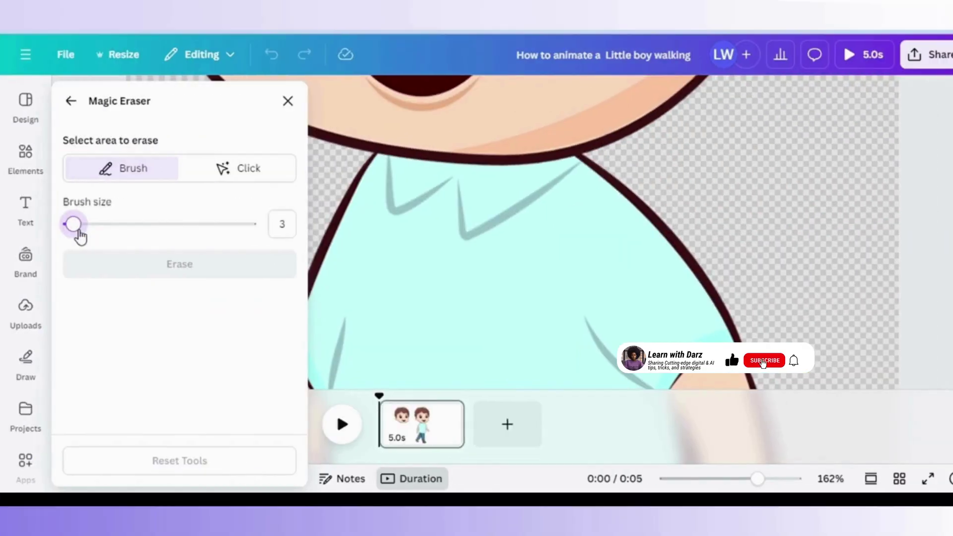
drag(80, 238, 75, 234)
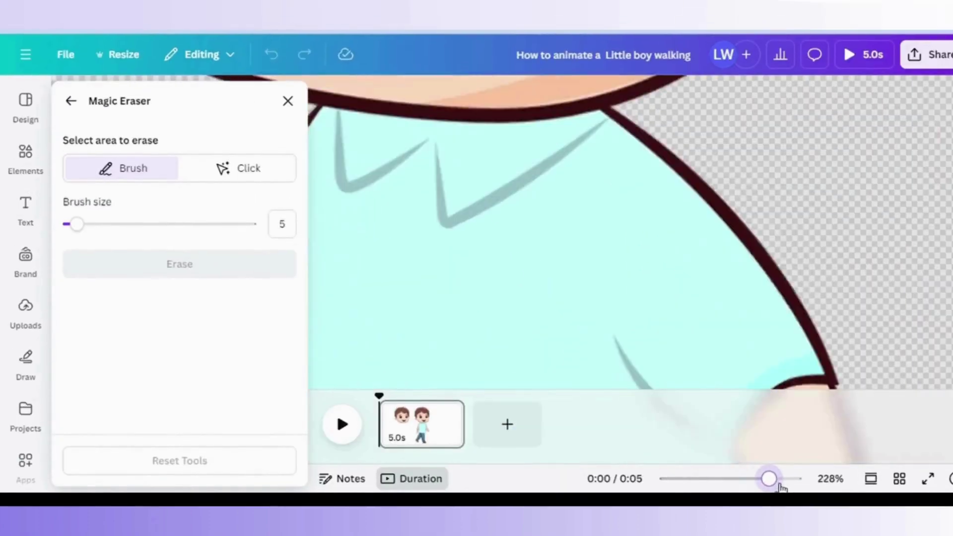
drag(769, 479, 757, 479)
drag(77, 224, 73, 224)
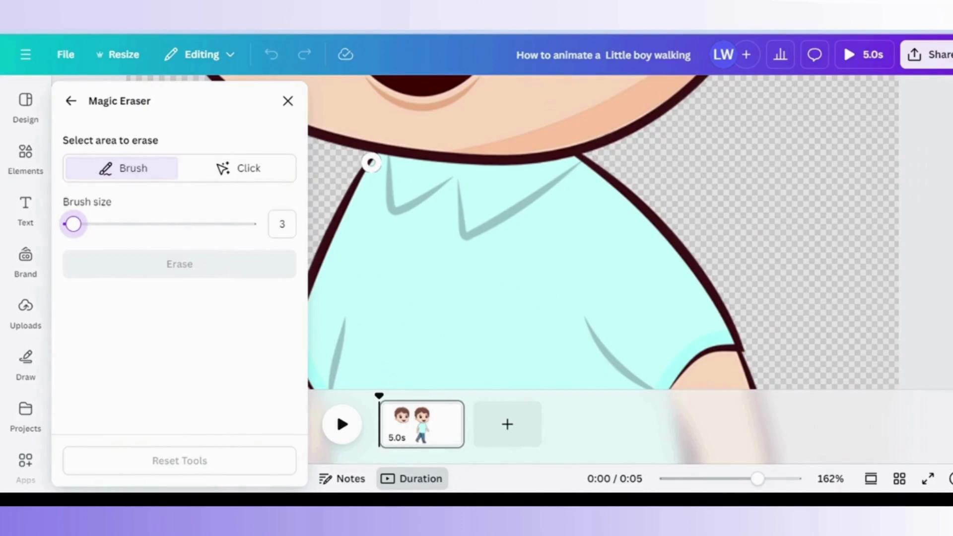
drag(73, 223, 69, 223)
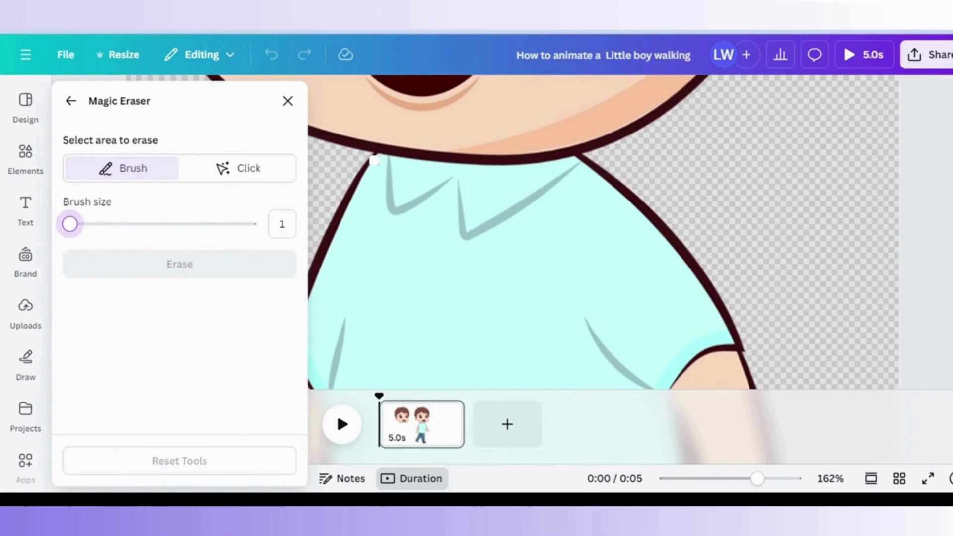
drag(374, 158, 378, 159)
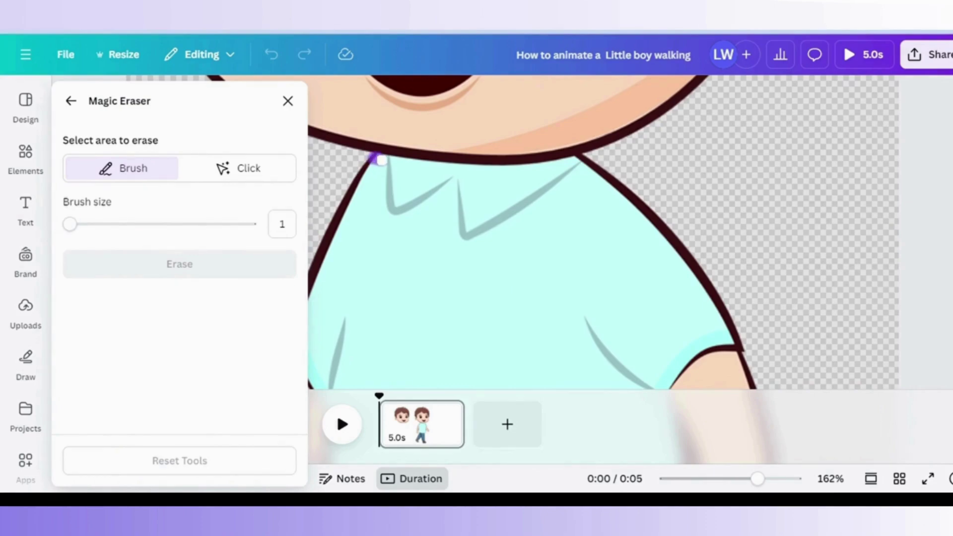
drag(401, 163, 412, 164)
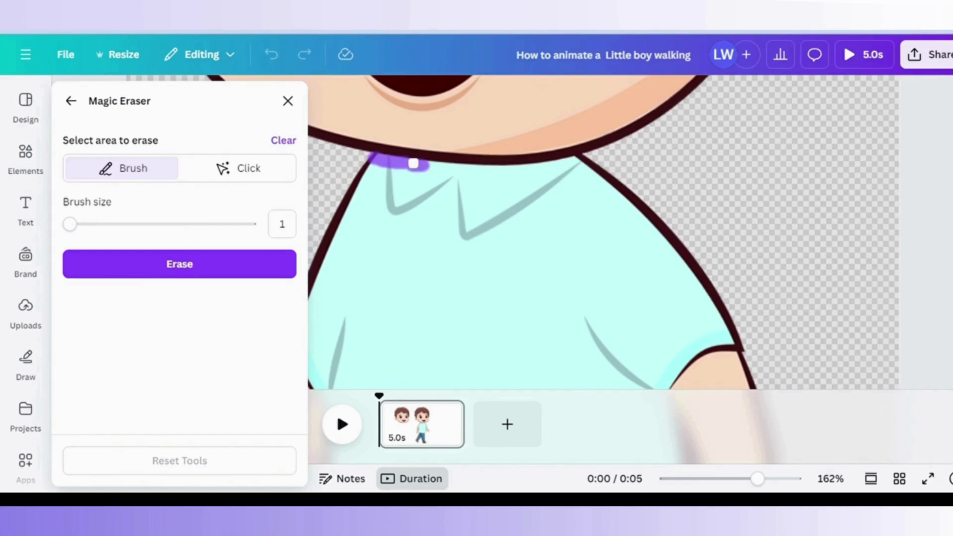
drag(435, 168, 459, 169)
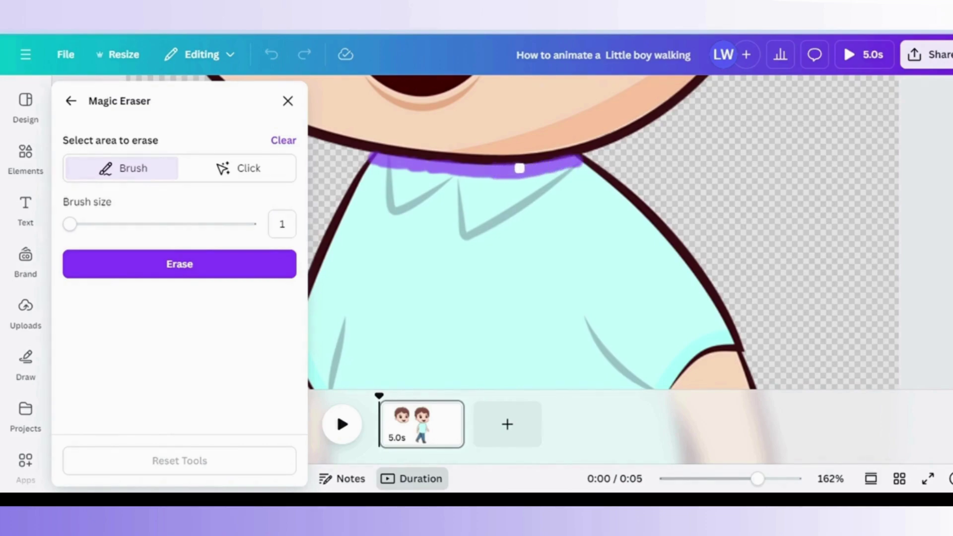
click(240, 269)
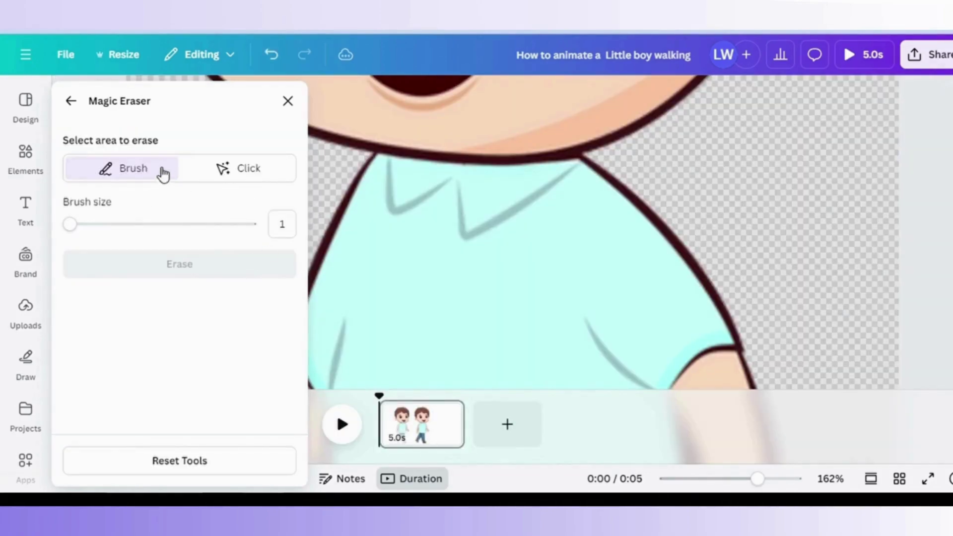
Paint over the left boy's shirt, arms, legs and feet with a size-30 brush.
drag(70, 224, 123, 223)
mouse_move(372, 230)
mouse_down()
mouse_move(429, 241)
mouse_move(572, 232)
mouse_up()
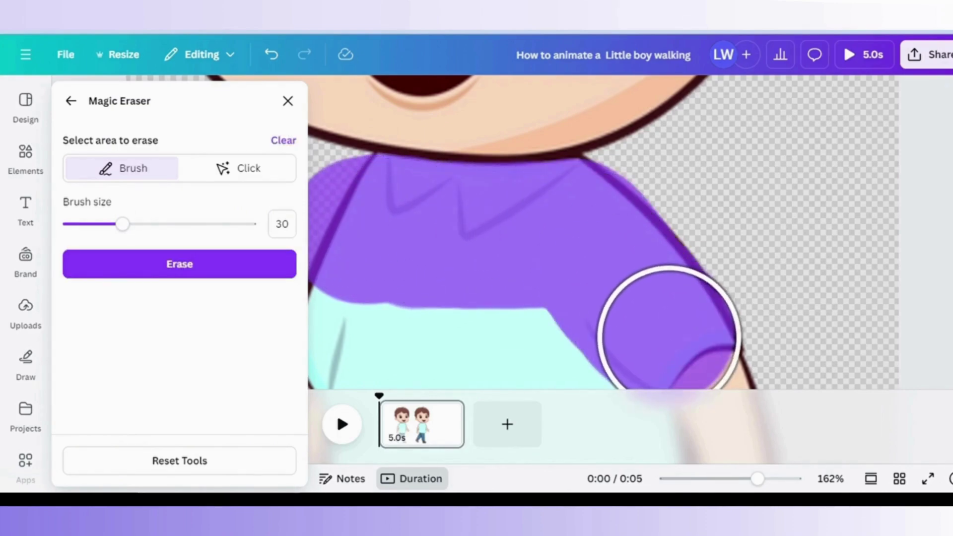
click(705, 478)
mouse_move(454, 258)
mouse_down()
mouse_move(469, 270)
mouse_move(442, 322)
mouse_move(544, 309)
mouse_move(507, 296)
mouse_move(478, 360)
mouse_move(546, 341)
mouse_move(557, 286)
mouse_move(560, 353)
mouse_up()
scroll(623, 417, down, 3)
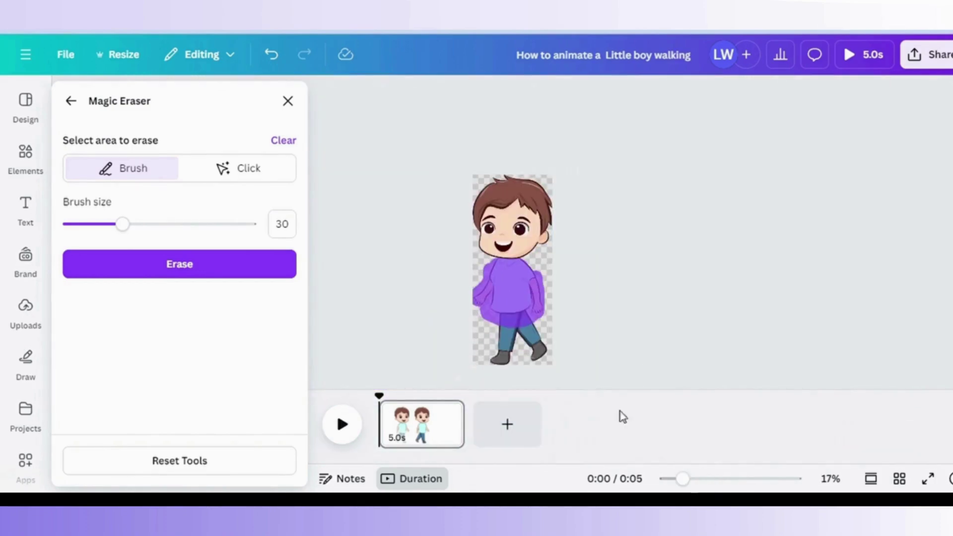
mouse_move(499, 341)
mouse_down()
mouse_move(511, 358)
mouse_move(527, 317)
mouse_move(537, 366)
mouse_move(541, 298)
mouse_move(537, 364)
mouse_move(493, 310)
mouse_up()
Erase the left boy's body, then remove leftover marks below the head.
click(263, 272)
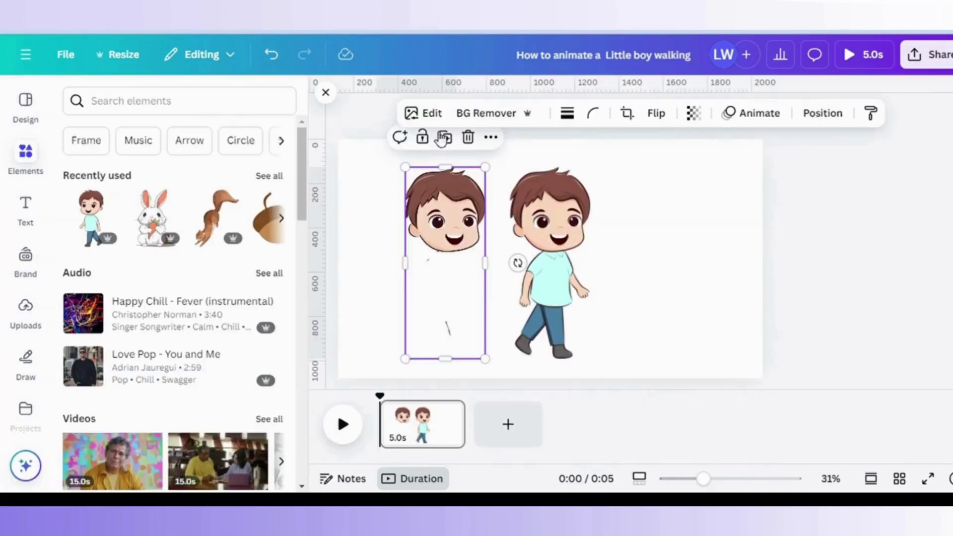
click(431, 114)
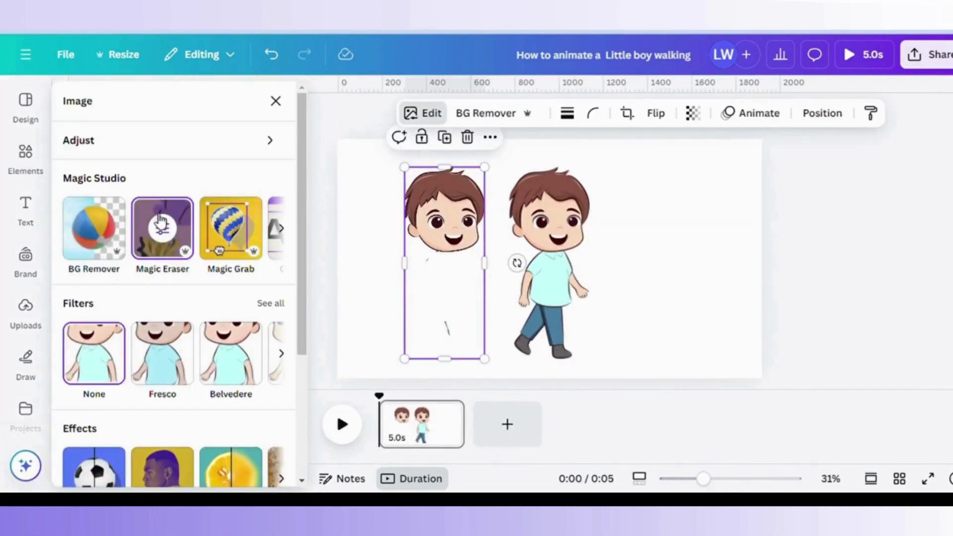
click(164, 231)
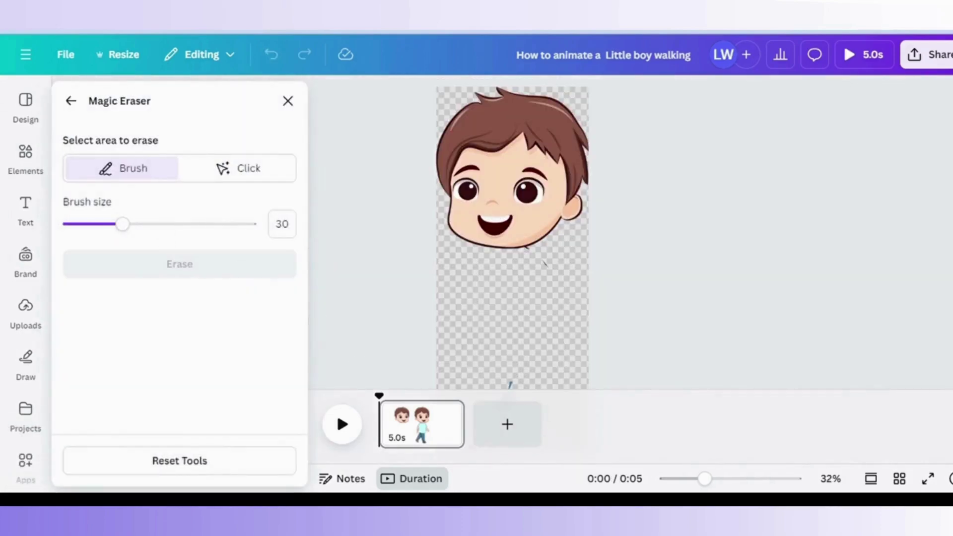
mouse_move(544, 263)
mouse_down()
mouse_move(554, 282)
mouse_move(476, 385)
mouse_move(493, 376)
mouse_move(485, 372)
mouse_move(519, 382)
mouse_up()
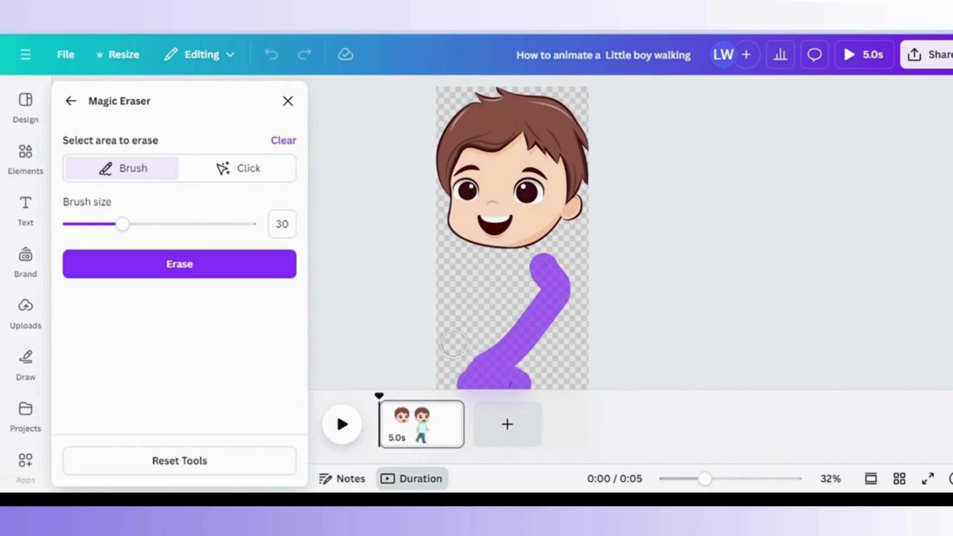
drag(131, 221, 74, 229)
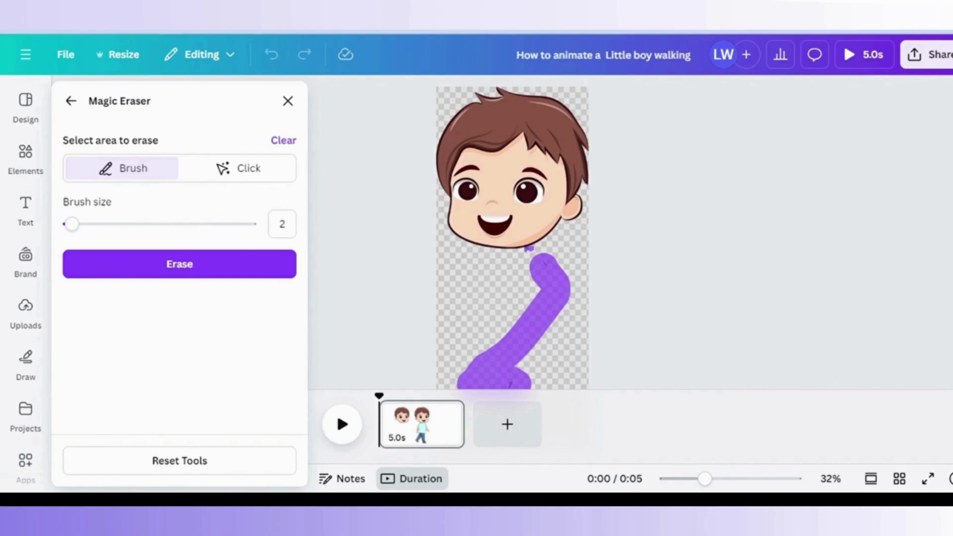
click(682, 479)
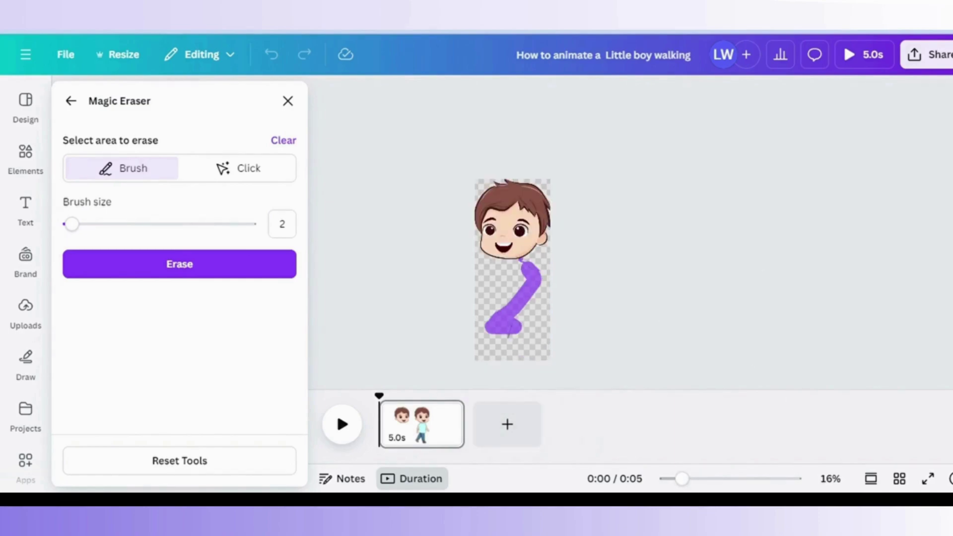
click(162, 224)
click(509, 339)
click(224, 264)
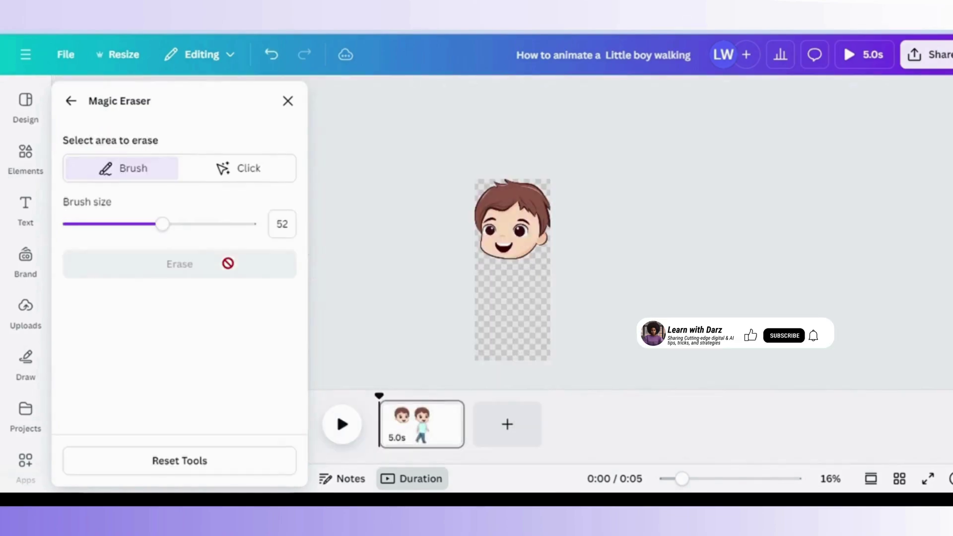
click(79, 110)
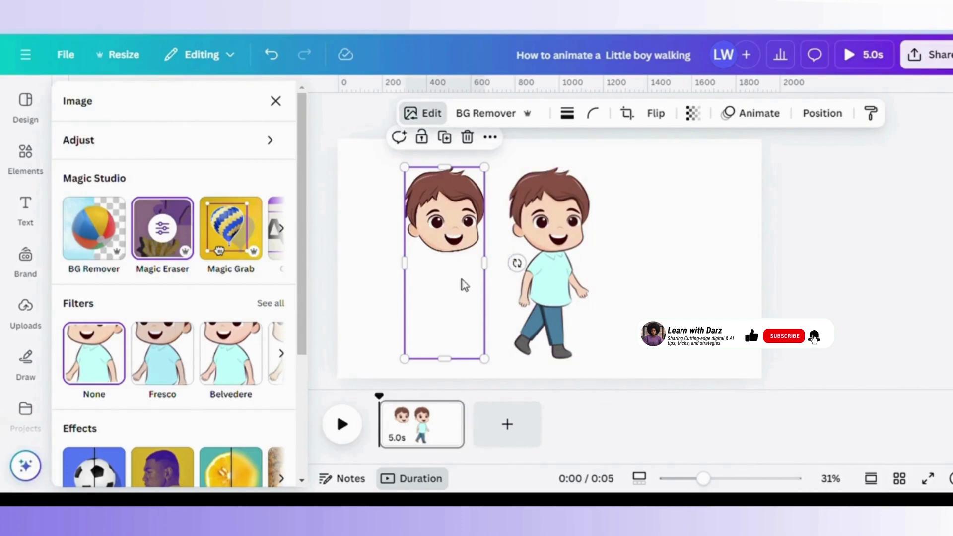
Trim the head's frame, move it to the top-left, and shift the boy right.
drag(464, 283, 472, 293)
drag(453, 371, 463, 270)
drag(447, 224, 389, 204)
mouse_move(556, 242)
mouse_down()
mouse_move(673, 235)
mouse_move(516, 243)
mouse_up()
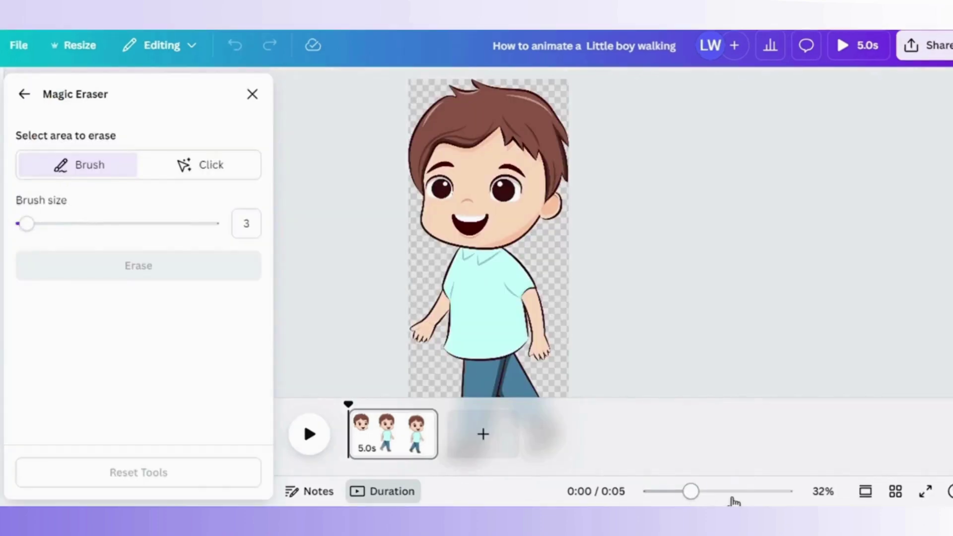
Brush over the right boy's neckline and head (sizes 1 and 37) and erase them.
click(731, 492)
drag(40, 227, 36, 227)
drag(392, 190, 447, 197)
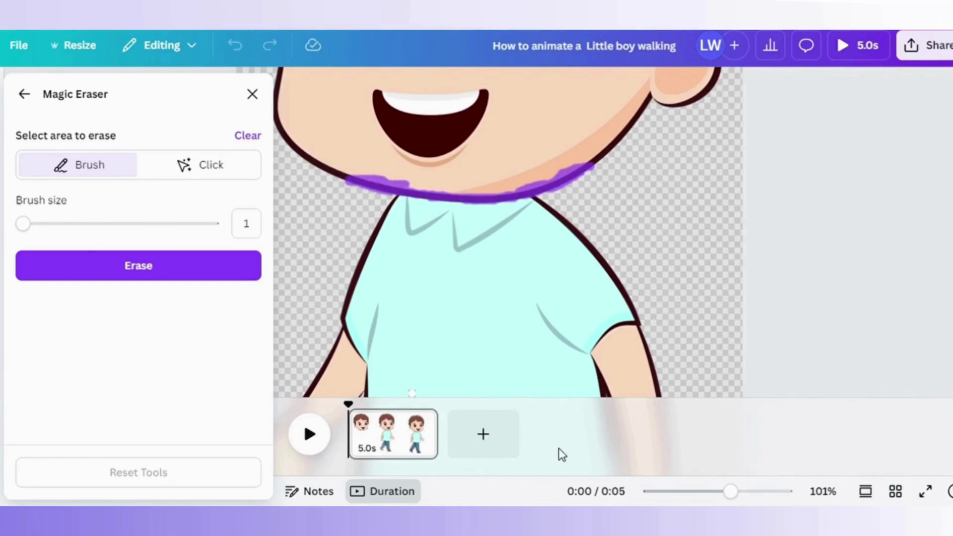
click(678, 491)
click(92, 223)
mouse_move(443, 180)
mouse_down()
mouse_move(447, 234)
mouse_move(495, 243)
mouse_move(533, 211)
mouse_move(512, 173)
mouse_move(429, 214)
mouse_move(485, 221)
mouse_move(482, 205)
mouse_move(515, 159)
mouse_move(486, 152)
mouse_move(514, 155)
mouse_move(538, 186)
mouse_up()
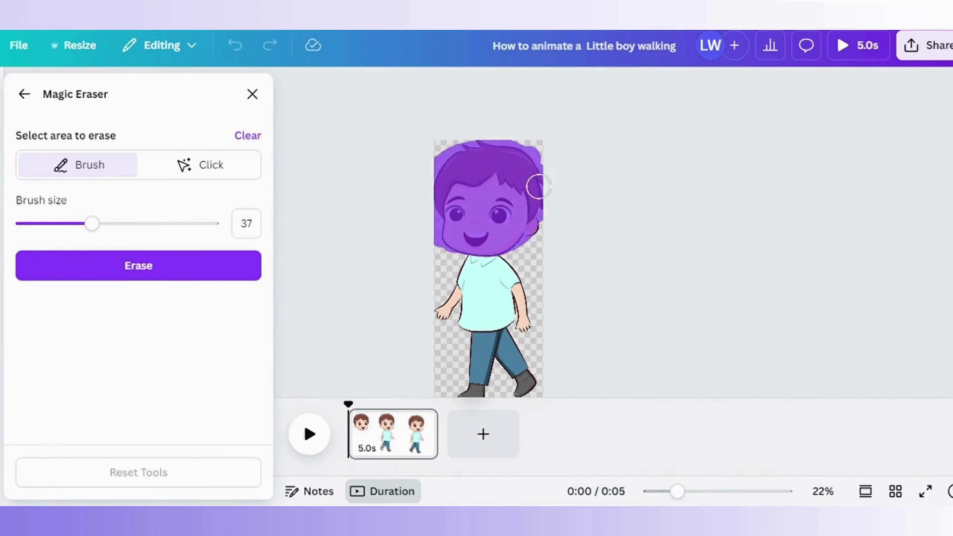
click(160, 258)
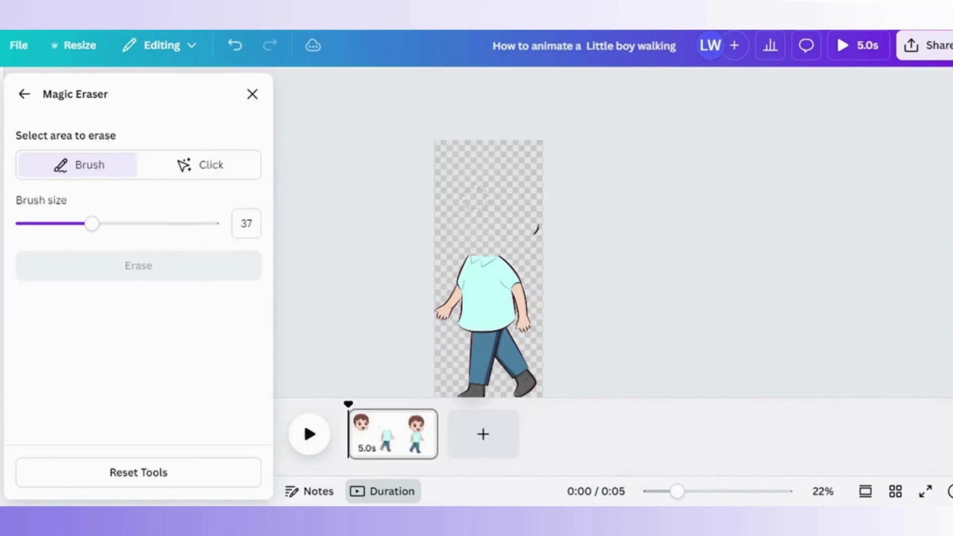
Erase a leftover bit at the right edge, then the legs with a size-13 brush.
drag(546, 211, 542, 237)
click(102, 255)
drag(677, 491, 685, 492)
scroll(791, 291, right, 3)
scroll(870, 165, left, 4)
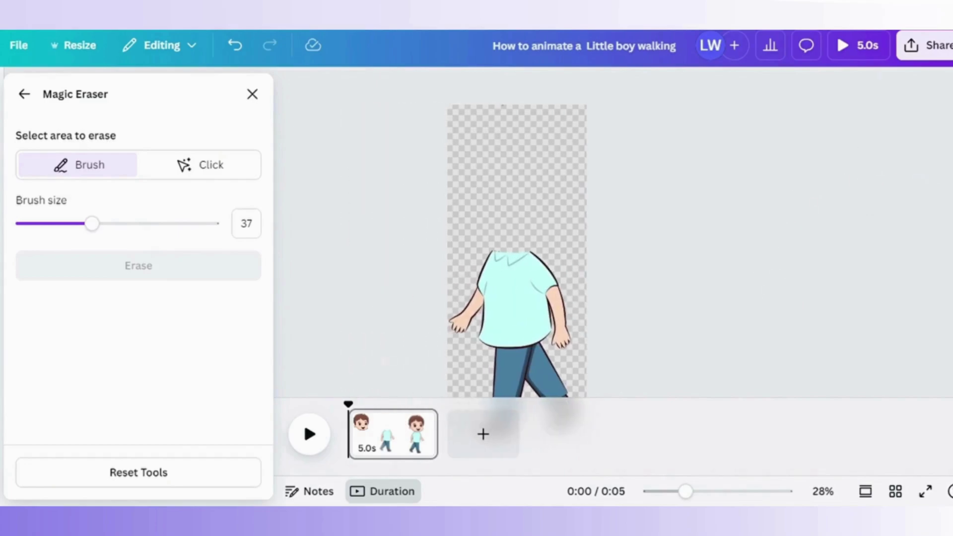
drag(686, 491, 669, 491)
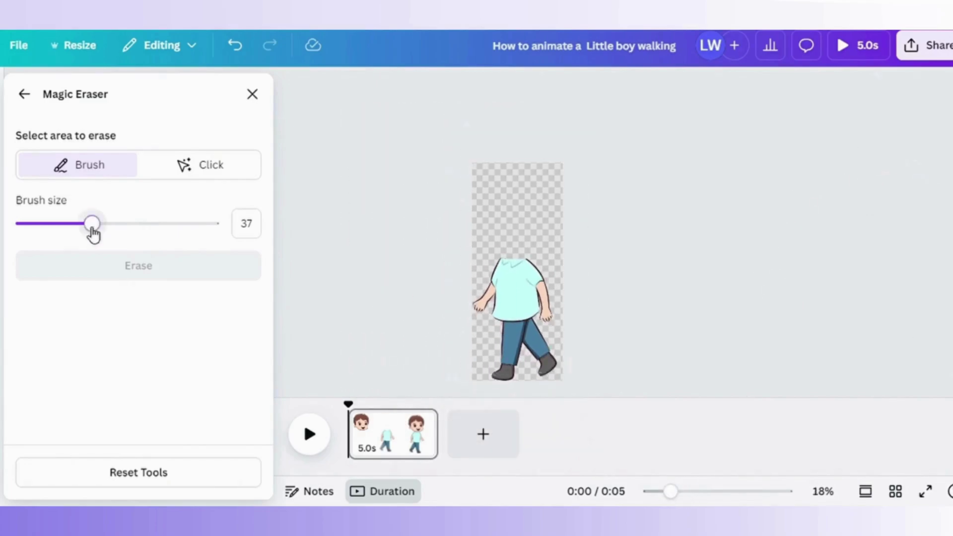
drag(92, 224, 47, 224)
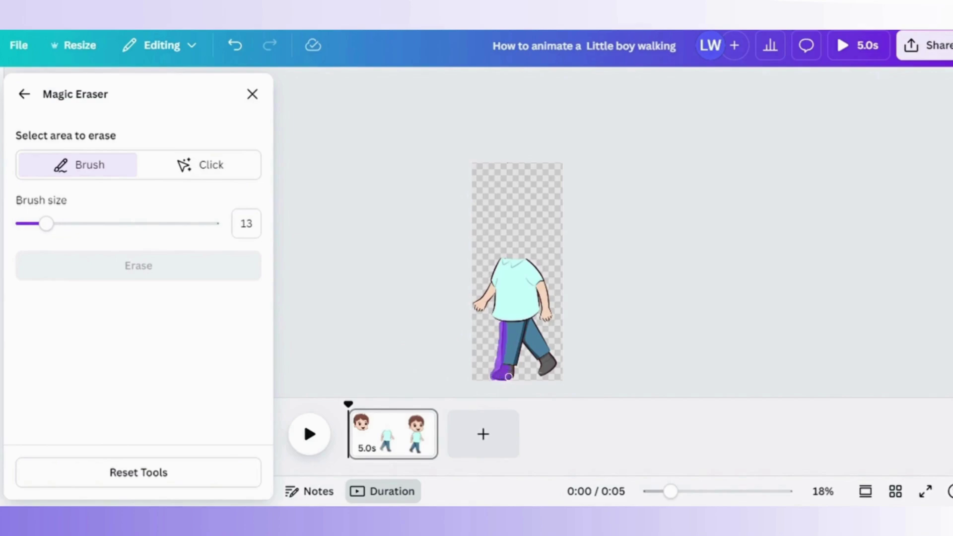
drag(508, 377, 508, 357)
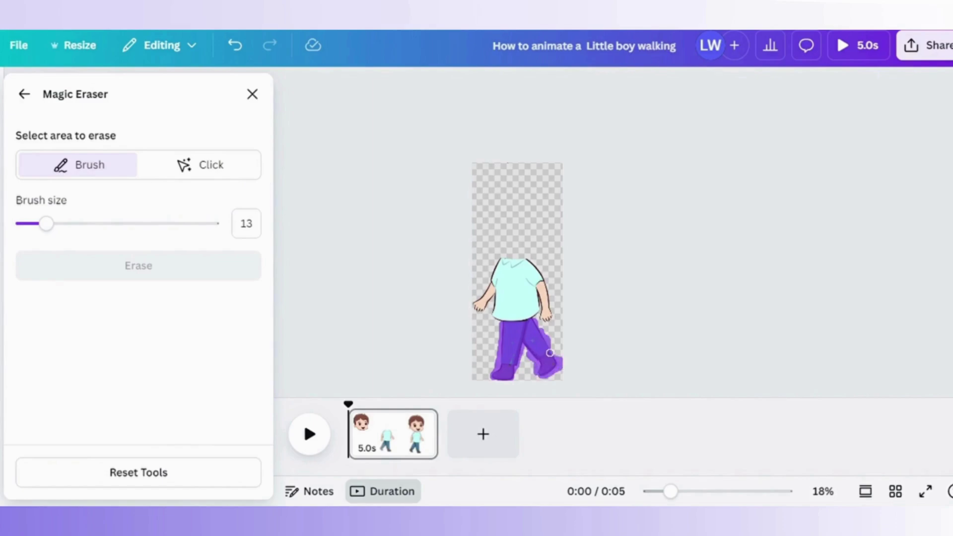
drag(550, 352, 536, 341)
click(204, 276)
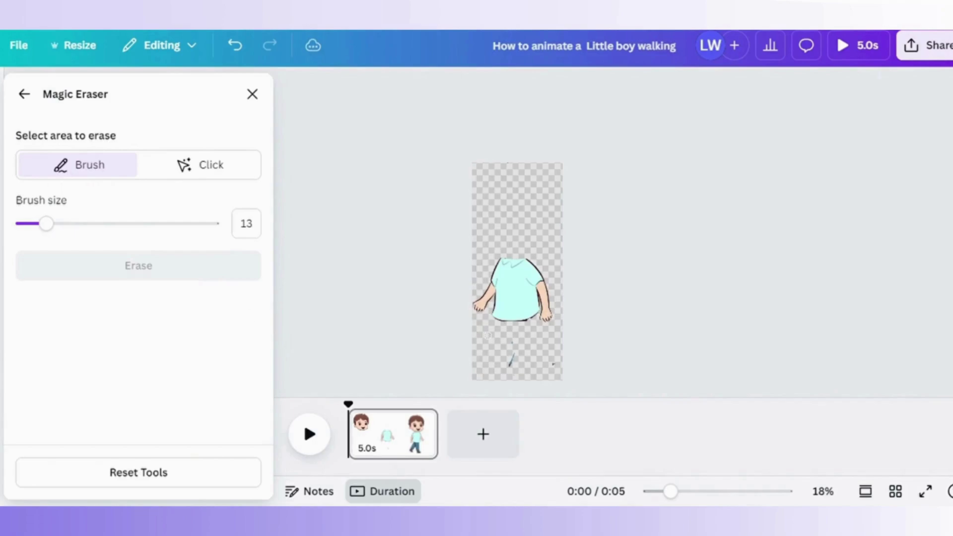
Erase leg remnants under the shirt at size 3 and move the piece under the head.
drag(516, 352, 549, 349)
drag(670, 492, 700, 492)
drag(47, 223, 43, 232)
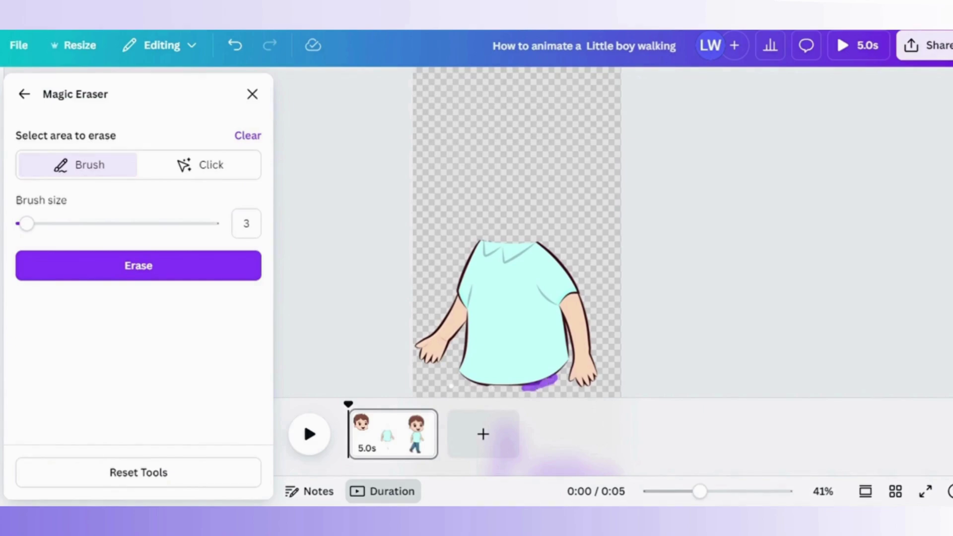
click(172, 278)
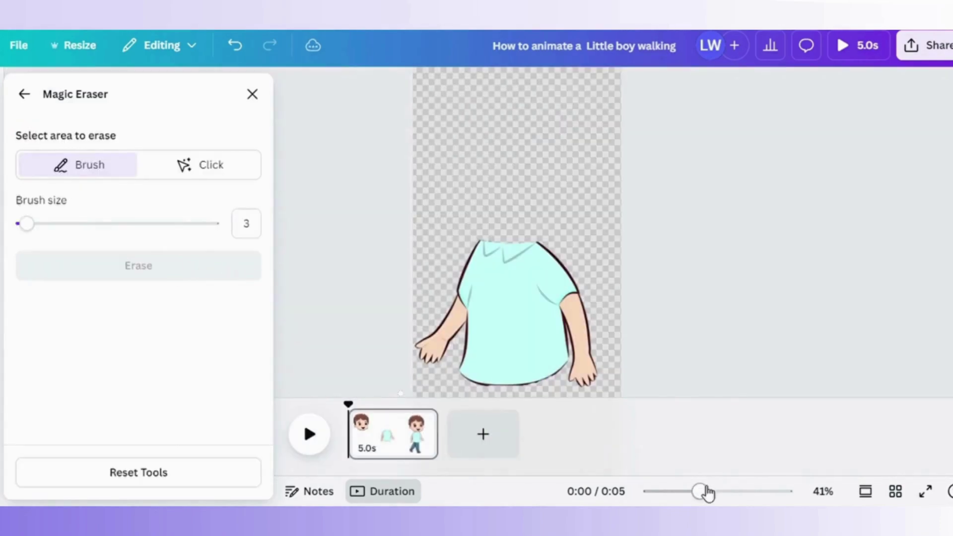
drag(707, 493, 697, 494)
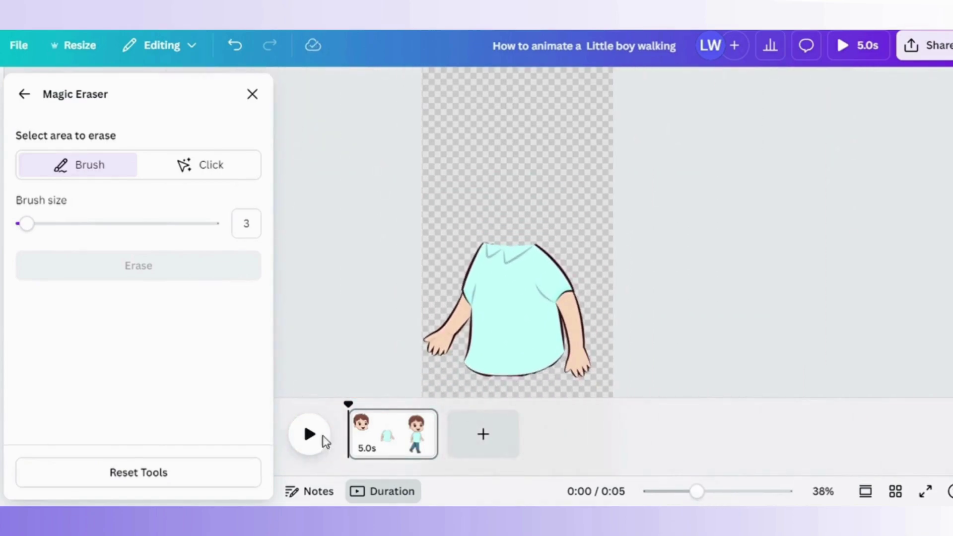
click(27, 97)
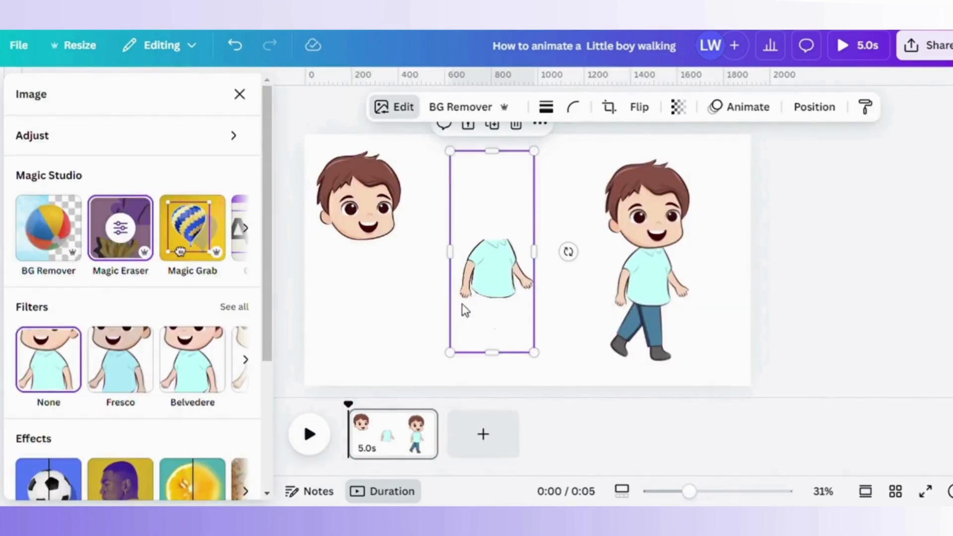
drag(516, 314, 388, 314)
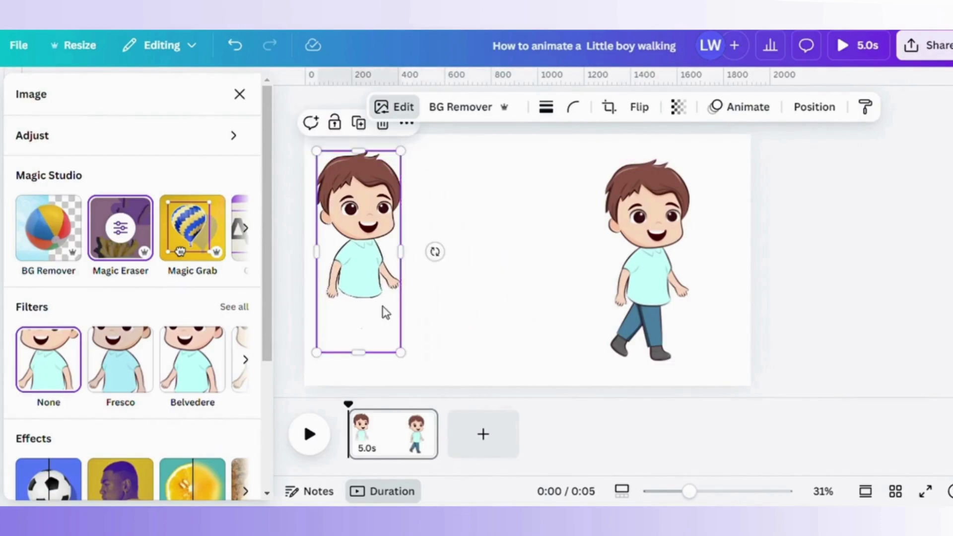
Duplicate the full right-hand boy and place the copy in the middle of the page.
click(538, 330)
click(653, 309)
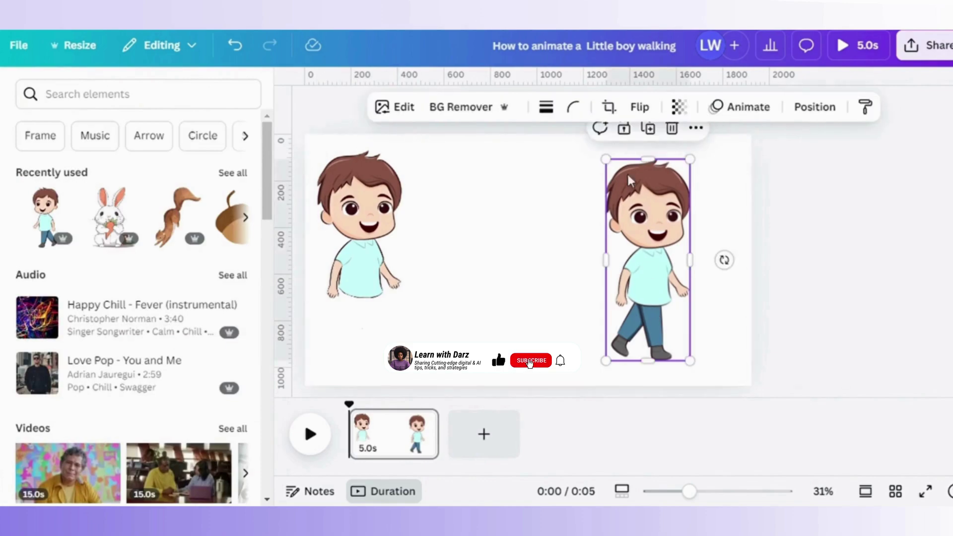
click(648, 128)
drag(661, 282, 504, 322)
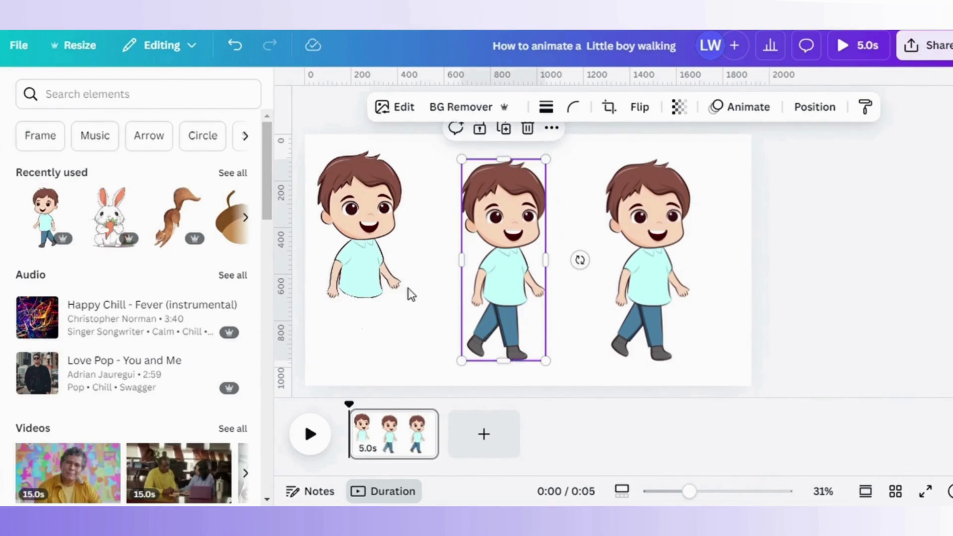
Erase the middle copy's head, shirt and arms with a size-46 Magic Eraser brush.
click(387, 107)
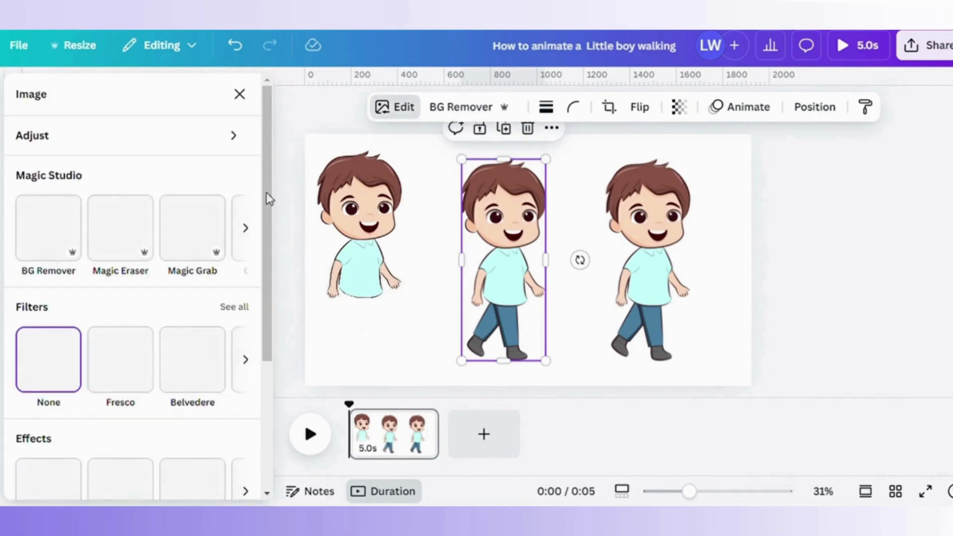
click(137, 232)
click(117, 225)
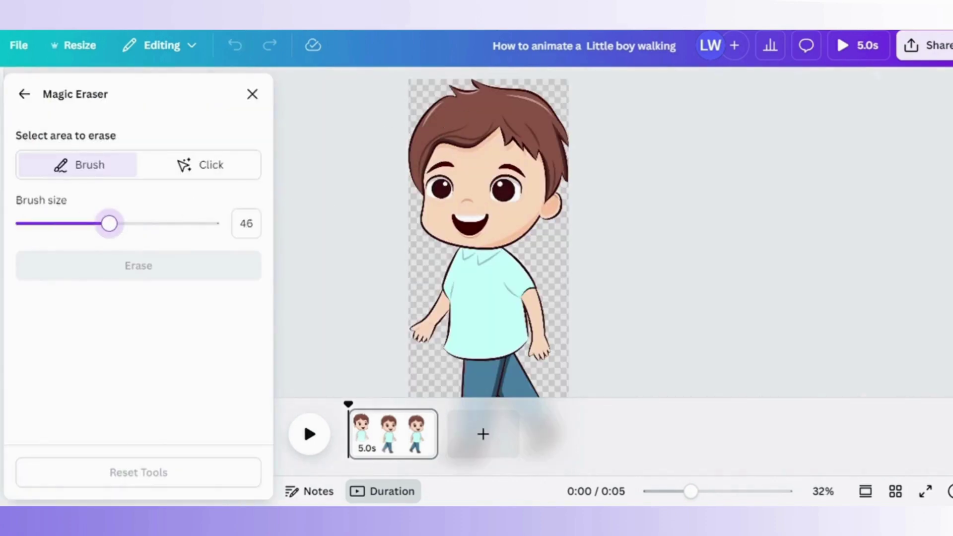
mouse_move(446, 103)
mouse_down()
mouse_move(542, 106)
mouse_move(431, 129)
mouse_move(442, 204)
mouse_move(516, 186)
mouse_move(432, 203)
mouse_move(504, 232)
mouse_move(521, 257)
mouse_move(481, 251)
mouse_move(418, 324)
mouse_move(483, 338)
mouse_move(511, 334)
mouse_move(530, 326)
mouse_move(455, 299)
mouse_move(534, 274)
mouse_up()
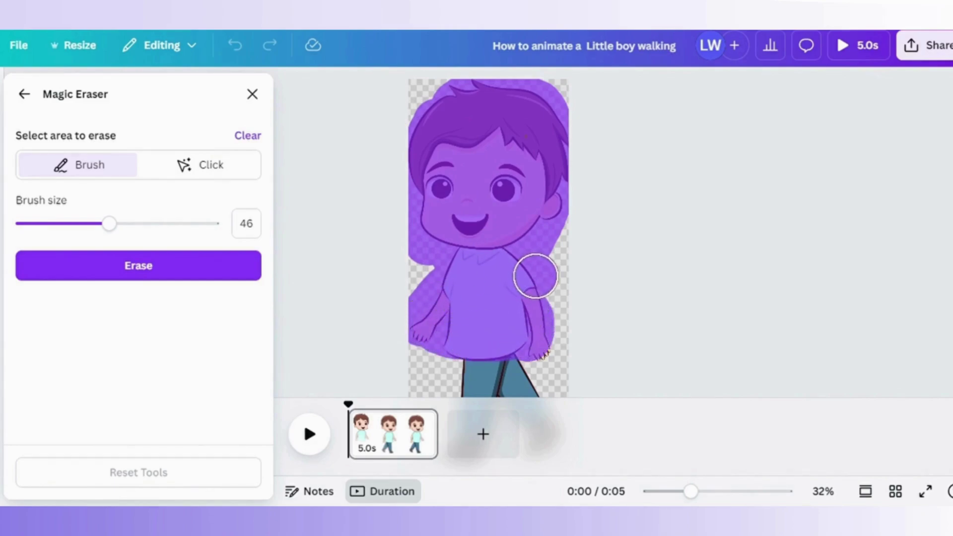
click(245, 137)
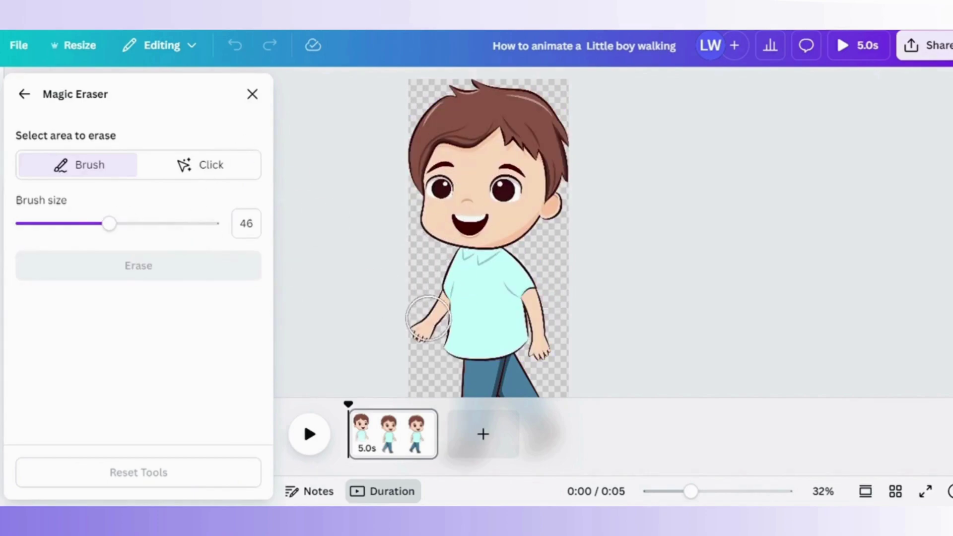
mouse_move(426, 319)
mouse_down()
mouse_move(534, 321)
mouse_move(541, 339)
mouse_move(526, 249)
mouse_move(444, 277)
mouse_move(514, 292)
mouse_move(461, 213)
mouse_move(441, 211)
mouse_move(410, 246)
mouse_move(430, 144)
mouse_move(457, 104)
mouse_move(527, 129)
mouse_move(478, 246)
mouse_move(553, 208)
mouse_move(540, 227)
mouse_move(442, 163)
mouse_move(469, 140)
mouse_move(469, 213)
mouse_move(537, 149)
mouse_move(418, 271)
mouse_move(521, 268)
mouse_up()
click(206, 270)
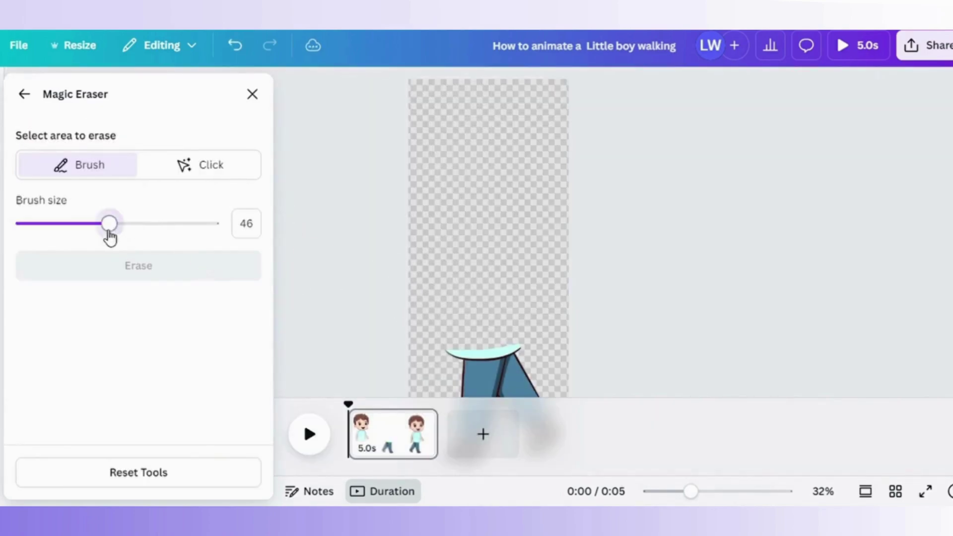
Erase the leftover shirt hem with a size-19 brush and begin marking the right leg.
mouse_move(109, 226)
mouse_down()
mouse_move(29, 226)
mouse_move(62, 232)
mouse_up()
drag(693, 491, 701, 491)
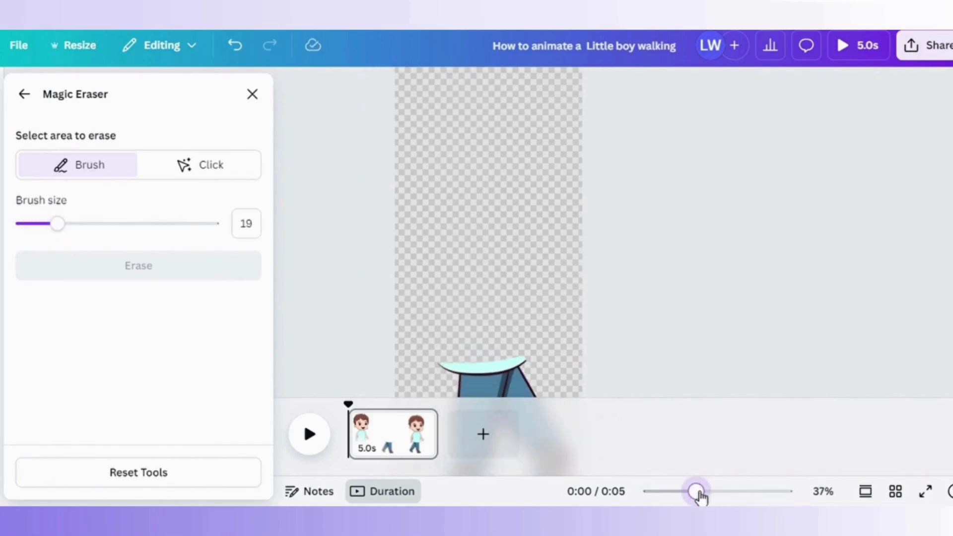
drag(440, 359, 524, 353)
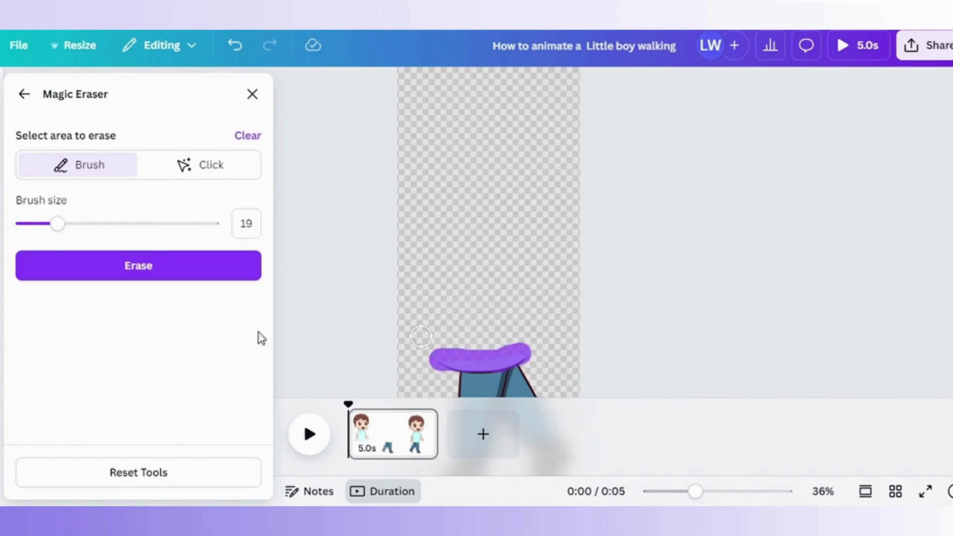
click(88, 266)
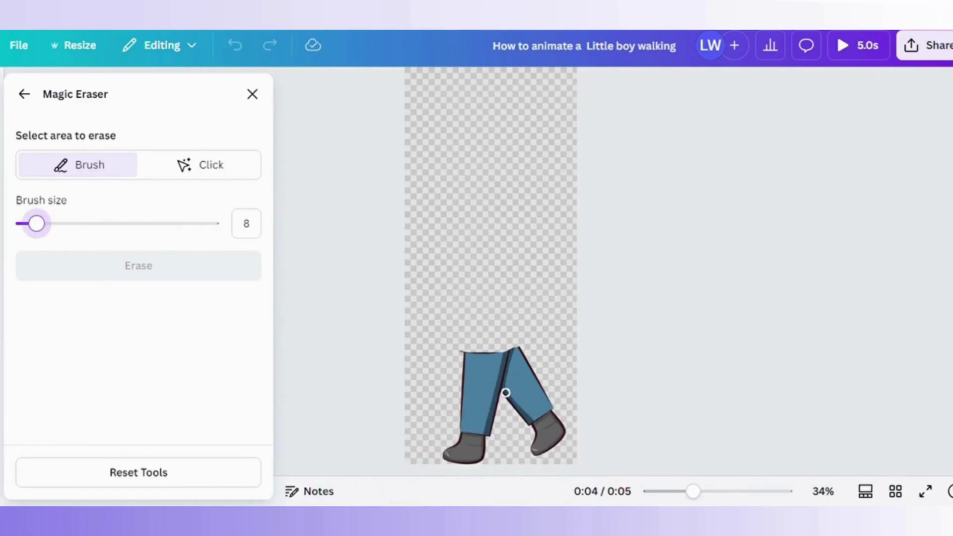
mouse_move(504, 393)
mouse_down()
mouse_move(545, 454)
mouse_move(551, 441)
mouse_move(539, 407)
mouse_move(527, 452)
mouse_move(565, 428)
mouse_move(536, 371)
mouse_up()
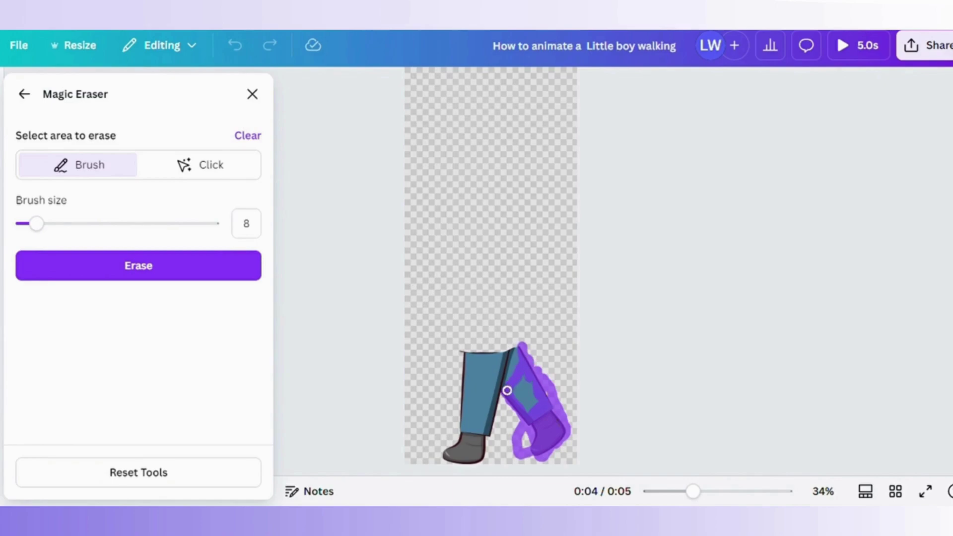
Finish marking the right leg and teal patch at brush size 1, then erase them.
drag(514, 371, 532, 413)
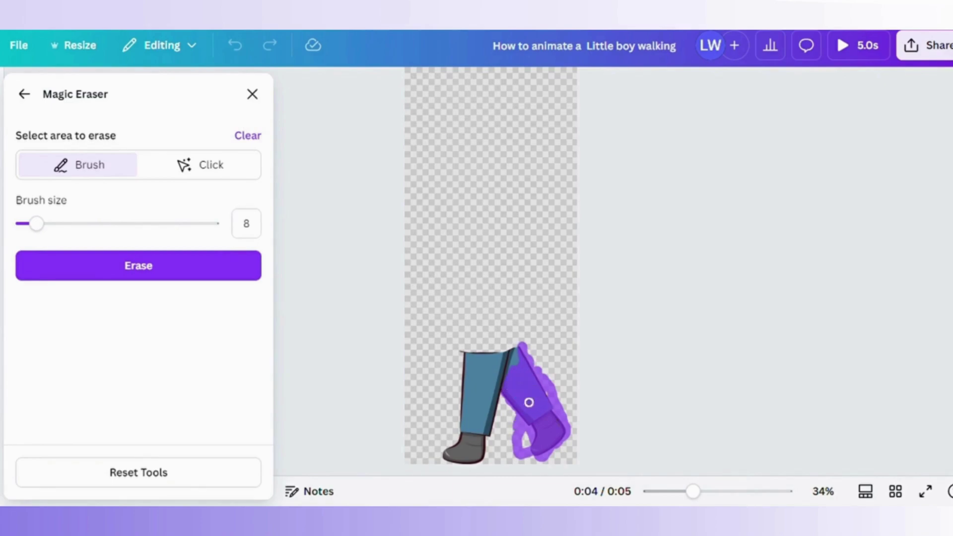
drag(36, 224, 28, 227)
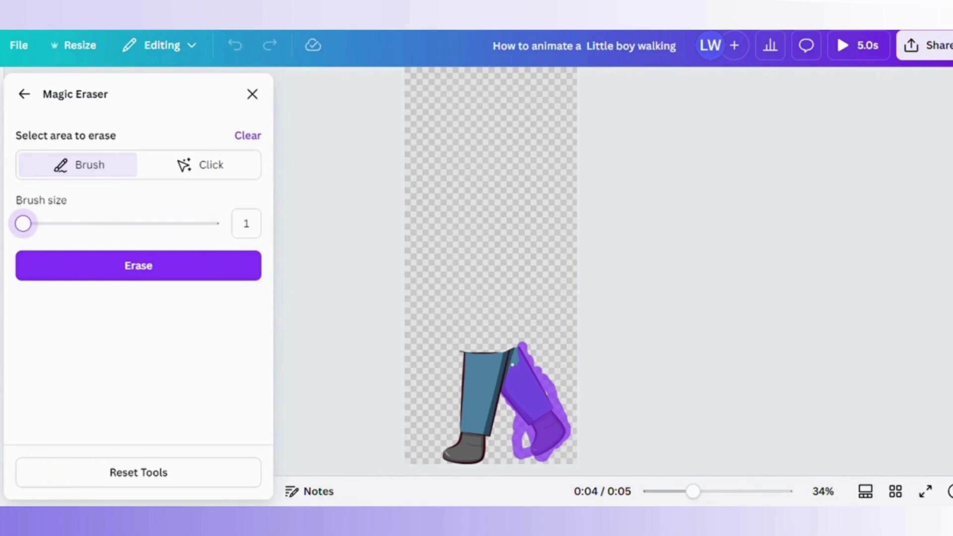
click(722, 494)
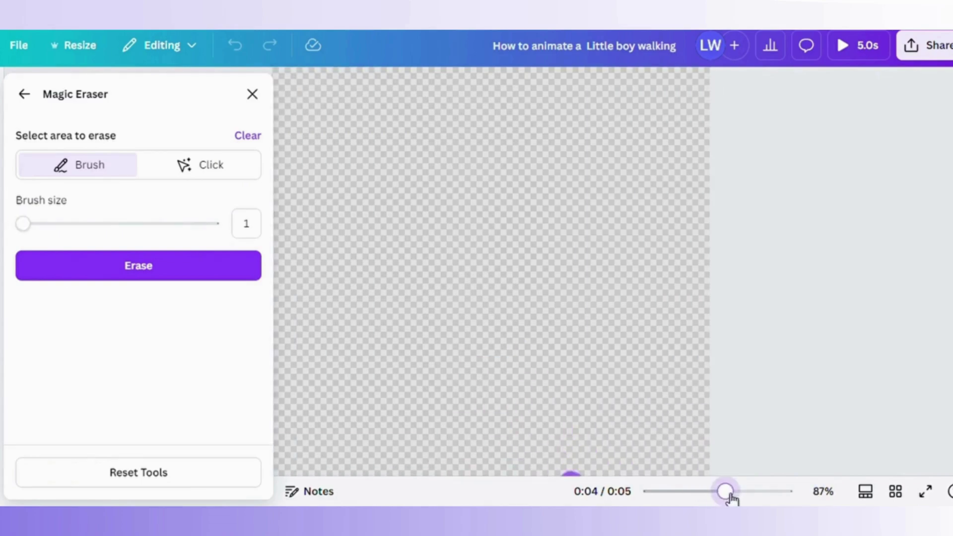
drag(677, 415, 687, 266)
scroll(747, 105, down, 5)
scroll(769, 114, right, 1)
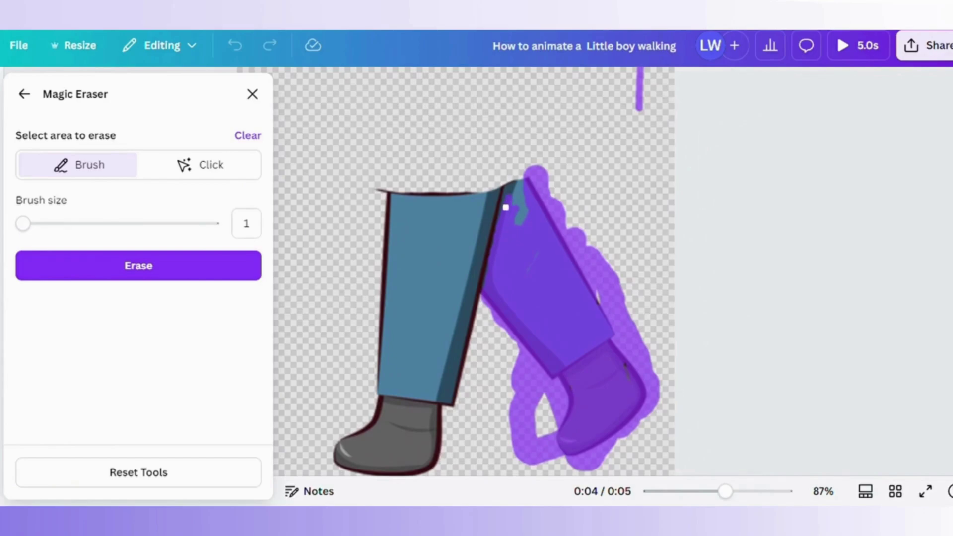
drag(506, 208, 525, 205)
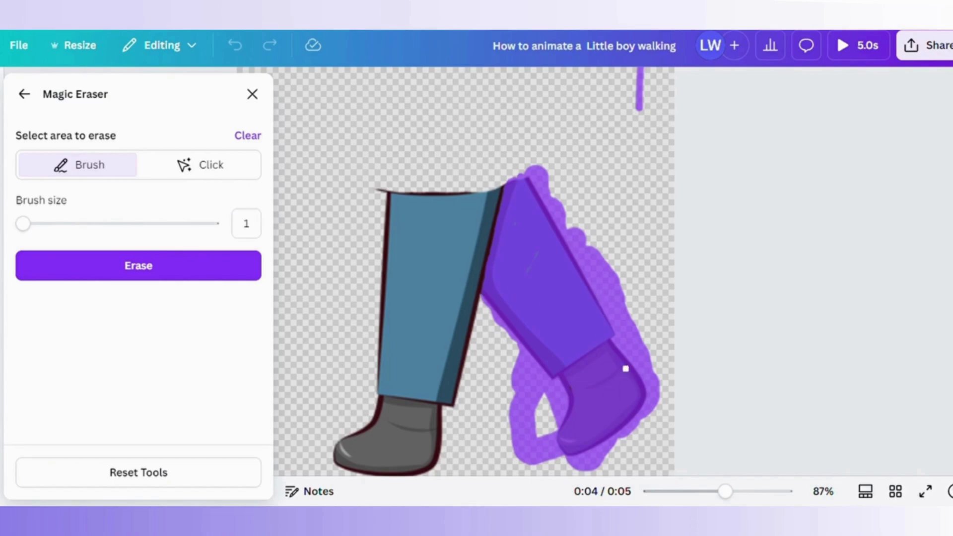
click(191, 274)
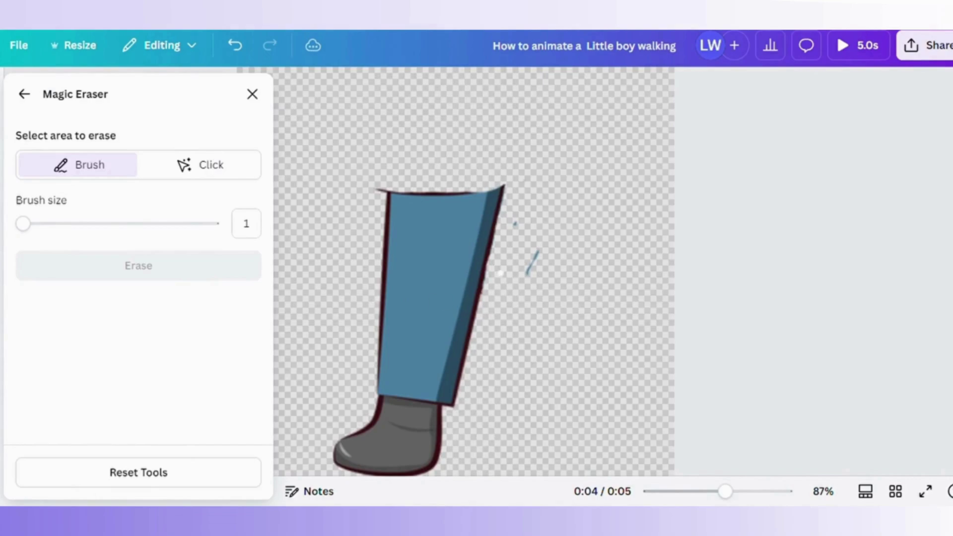
Mark and erase the stray specks around the remaining leg and boot.
mouse_move(518, 293)
mouse_down()
mouse_move(552, 226)
mouse_move(518, 216)
mouse_up()
drag(725, 491, 747, 493)
drag(709, 390, 715, 187)
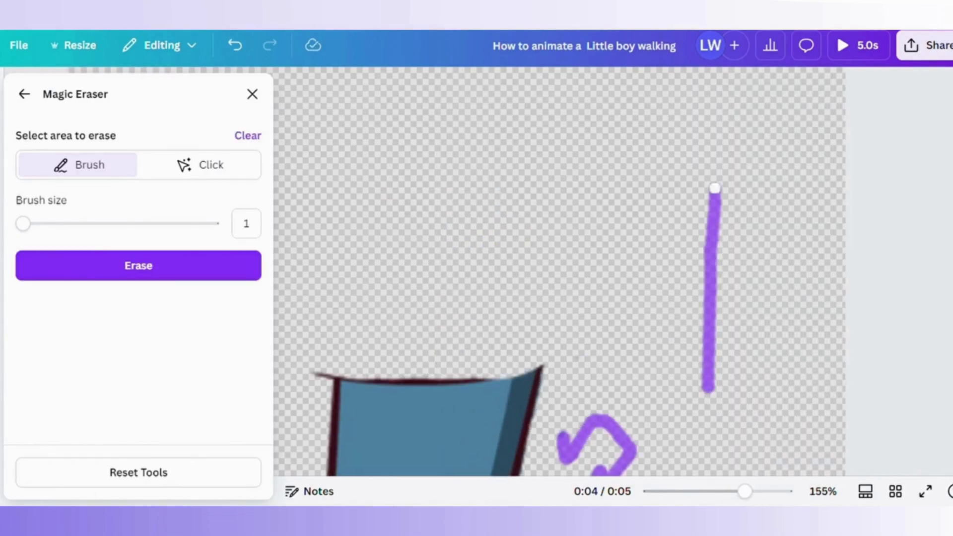
drag(535, 467, 606, 283)
drag(654, 441, 656, 373)
drag(746, 492, 727, 491)
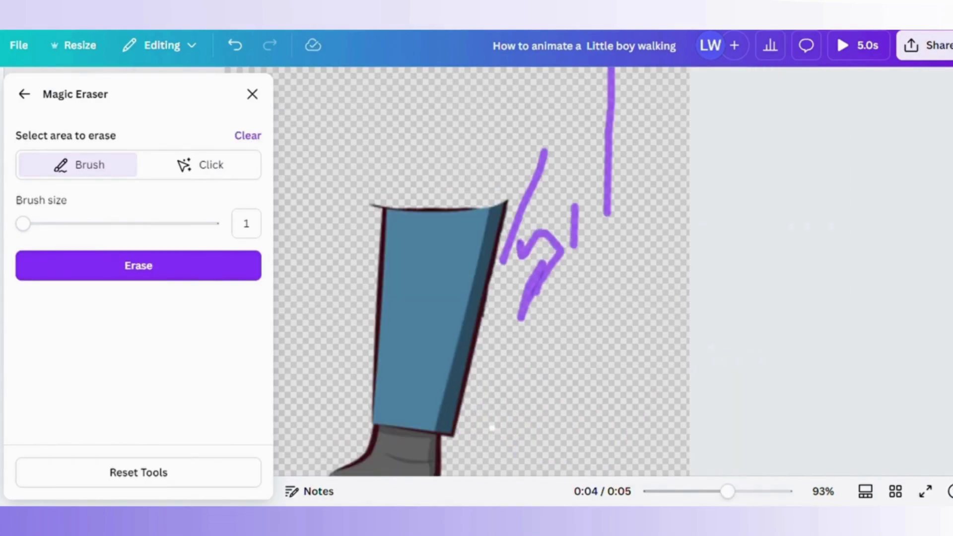
drag(492, 428, 510, 349)
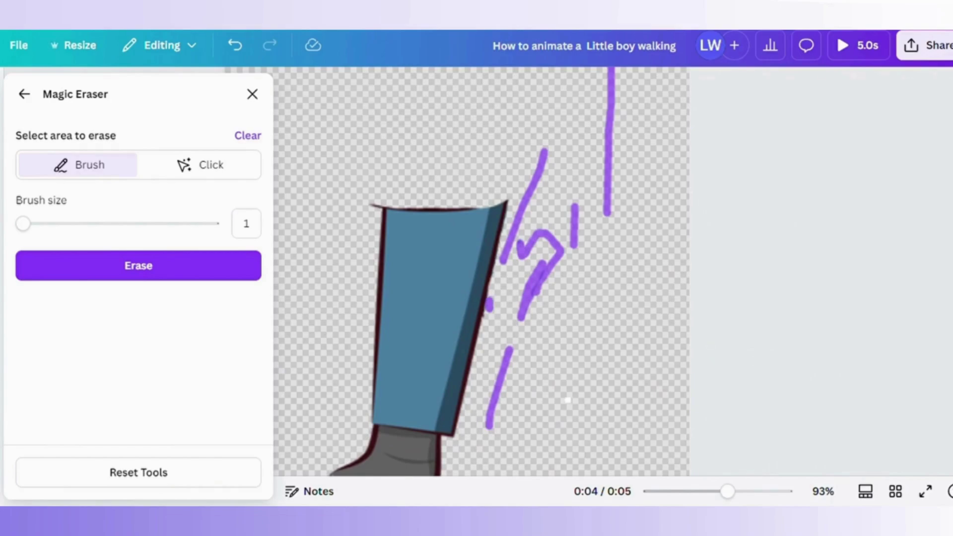
click(187, 276)
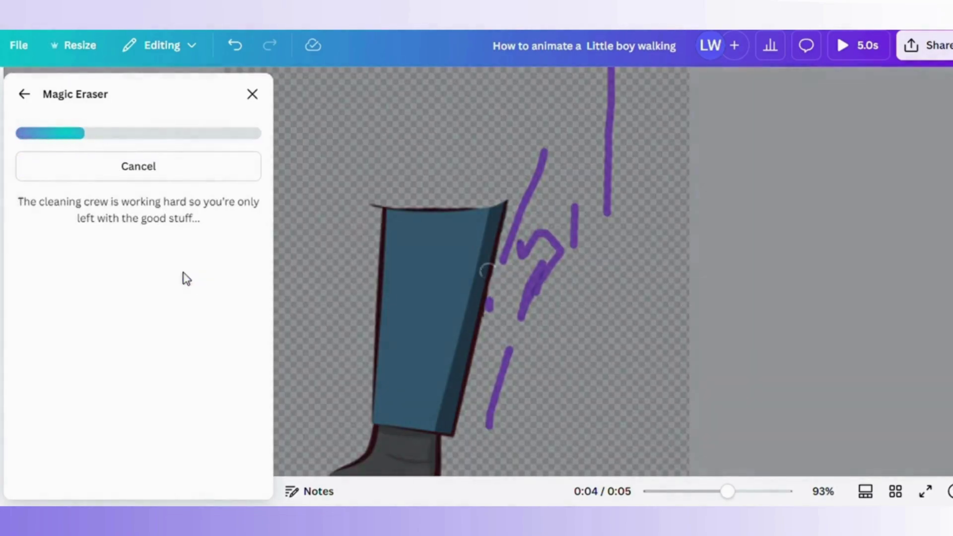
scroll(550, 400, up, 2)
scroll(550, 400, down, 4)
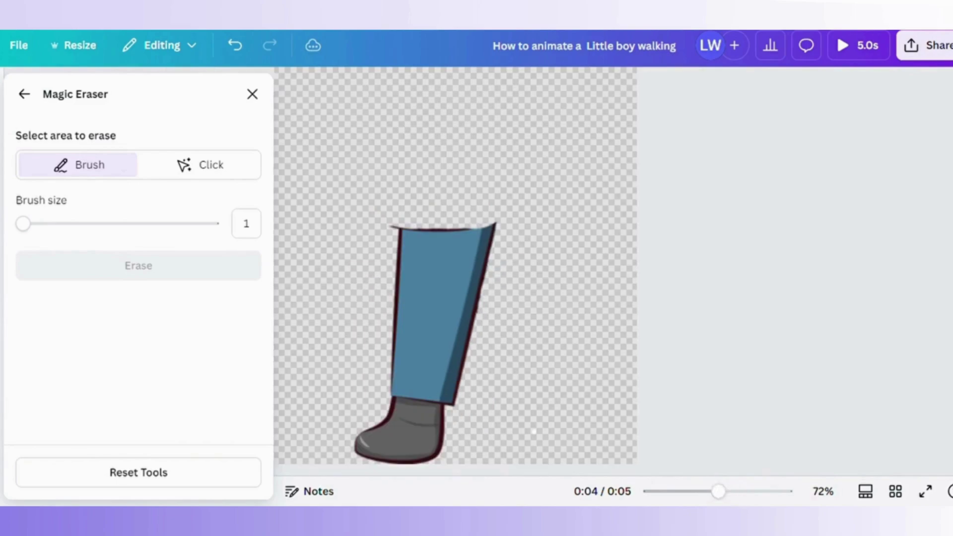
Place the lone straight leg piece beneath the left boy's torso.
click(24, 93)
drag(401, 367, 379, 361)
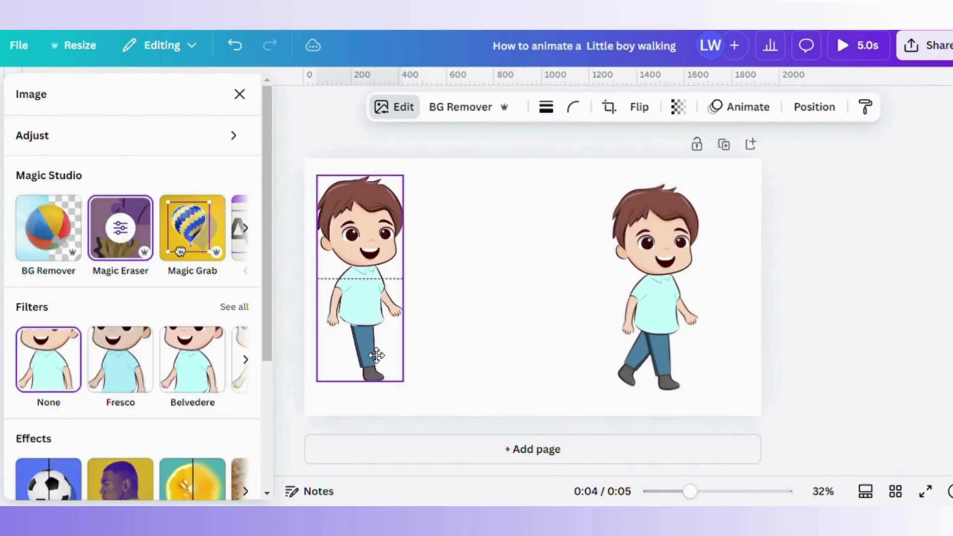
drag(362, 226, 511, 216)
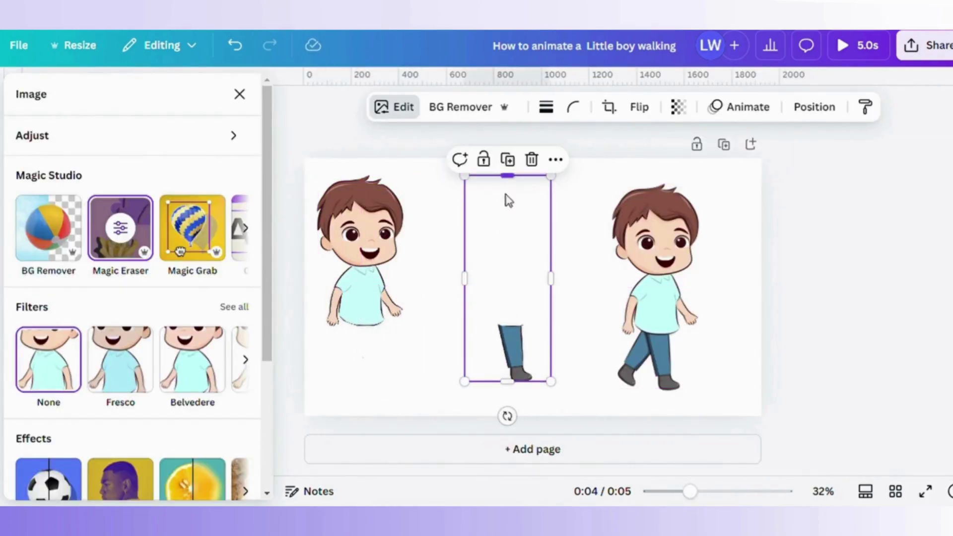
drag(528, 351, 390, 354)
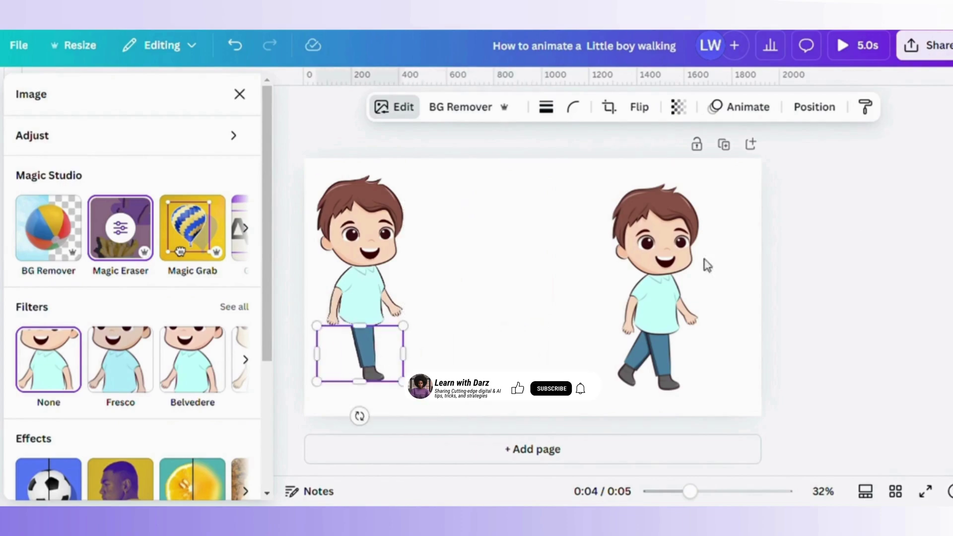
drag(704, 263, 403, 266)
click(367, 342)
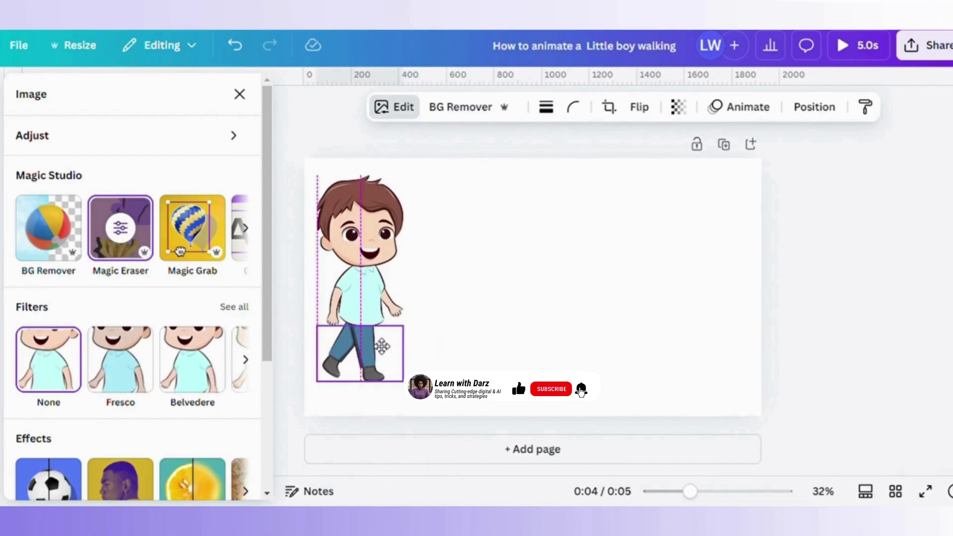
drag(373, 248, 373, 248)
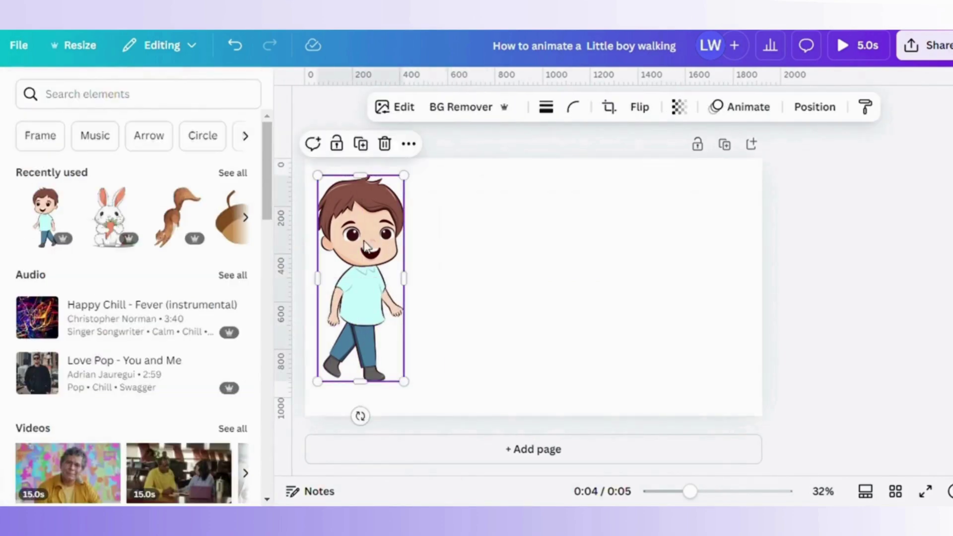
Show the Position > Layers list and select the full boy layer, undoing a stray shirt move.
click(803, 109)
click(197, 142)
drag(360, 293, 484, 292)
click(249, 47)
click(140, 319)
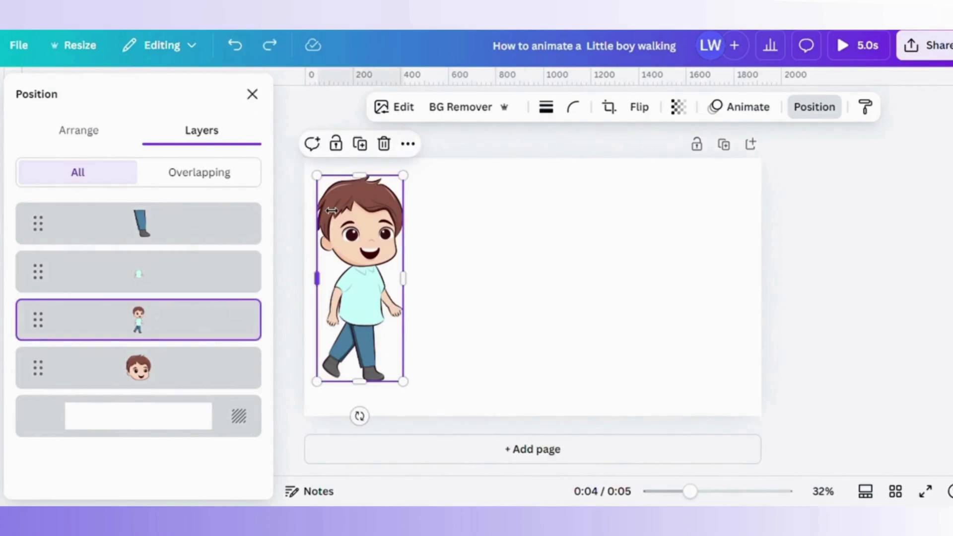
Stretch the full boy taller, shift it right, extend the leg frame, and duplicate the boy.
drag(341, 189, 340, 177)
drag(397, 183, 556, 190)
click(368, 357)
drag(360, 325, 360, 318)
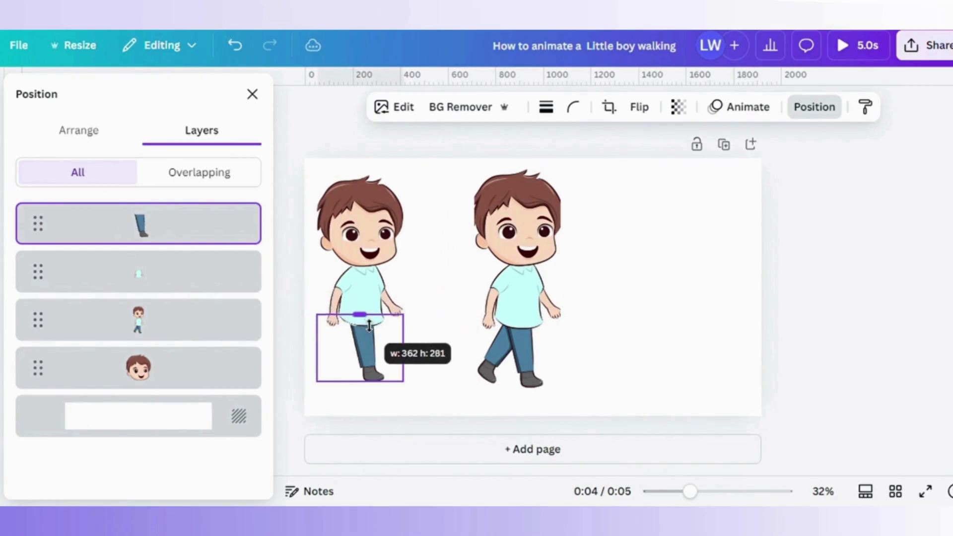
click(398, 397)
click(366, 359)
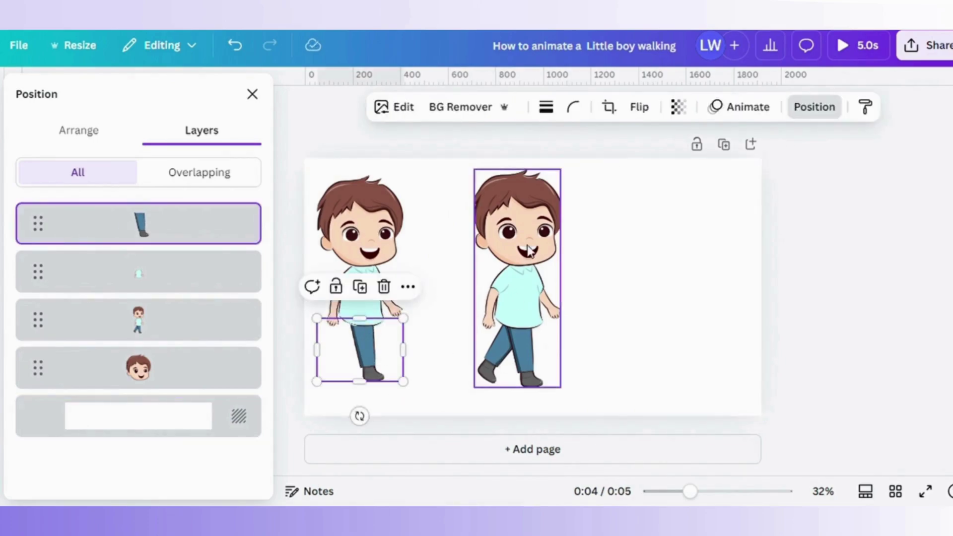
drag(517, 298, 550, 293)
click(687, 127)
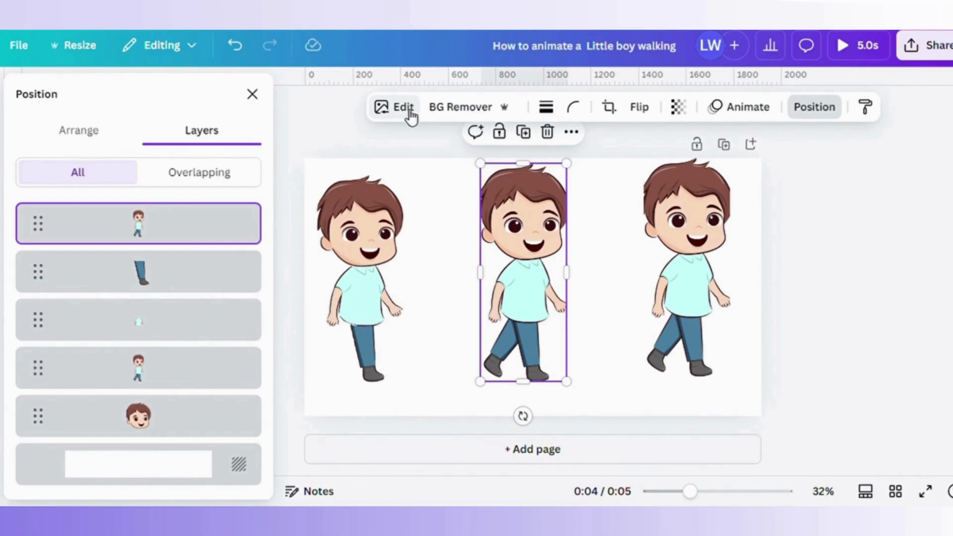
Erase the boy copy's head and torso with Magic Eraser at brush size 64.
click(410, 116)
click(122, 226)
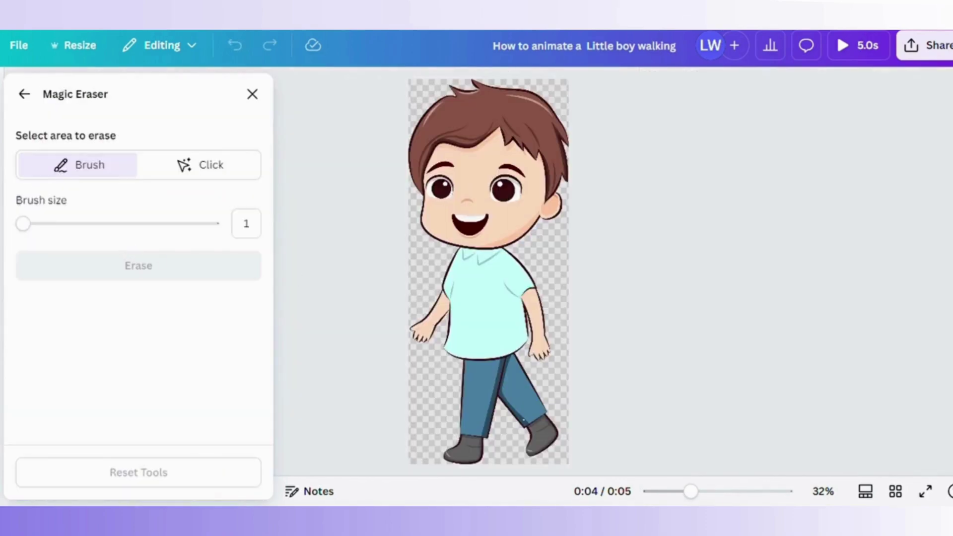
drag(23, 223, 143, 223)
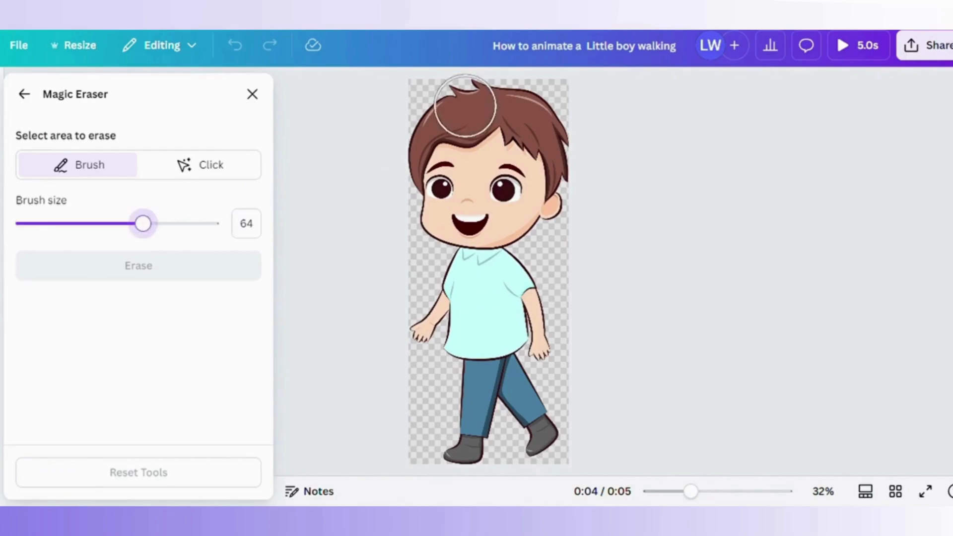
mouse_move(464, 107)
mouse_down()
mouse_move(538, 189)
mouse_move(444, 104)
mouse_move(405, 210)
mouse_move(455, 253)
mouse_move(486, 258)
mouse_move(439, 303)
mouse_move(471, 312)
mouse_move(502, 272)
mouse_move(551, 238)
mouse_move(551, 307)
mouse_move(550, 332)
mouse_move(548, 315)
mouse_move(447, 332)
mouse_up()
click(180, 258)
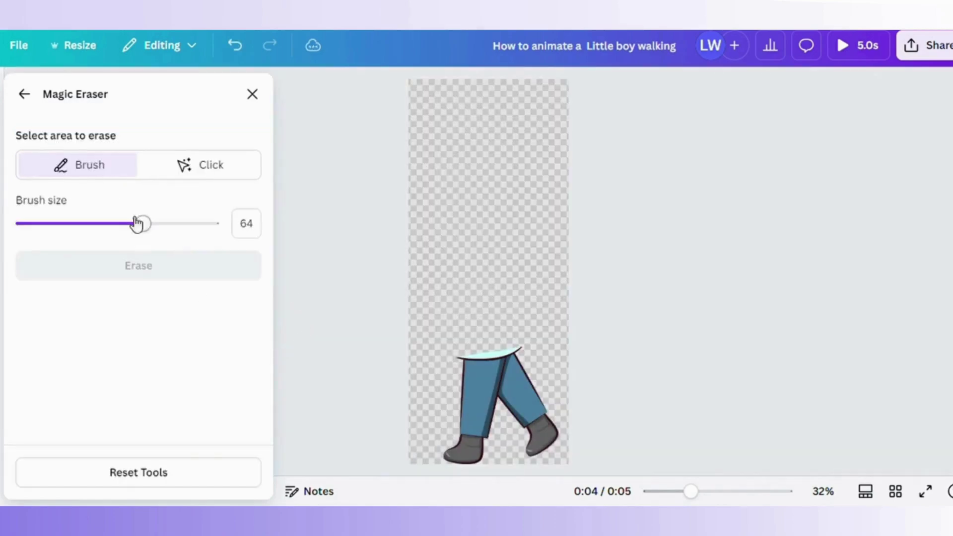
Mark the leftover waistband at brush size 8, clear the mask, and set brush size 20.
drag(142, 224, 36, 223)
drag(520, 347, 449, 357)
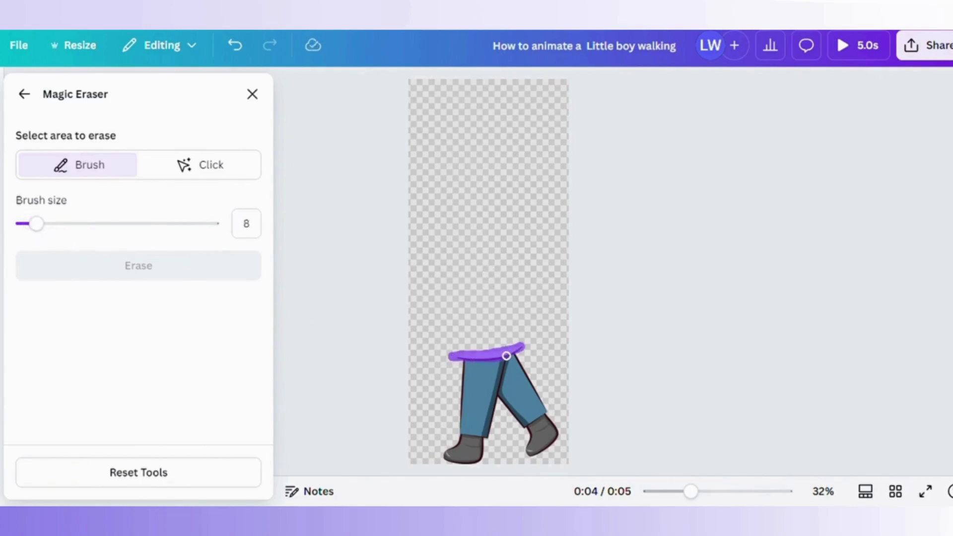
click(243, 139)
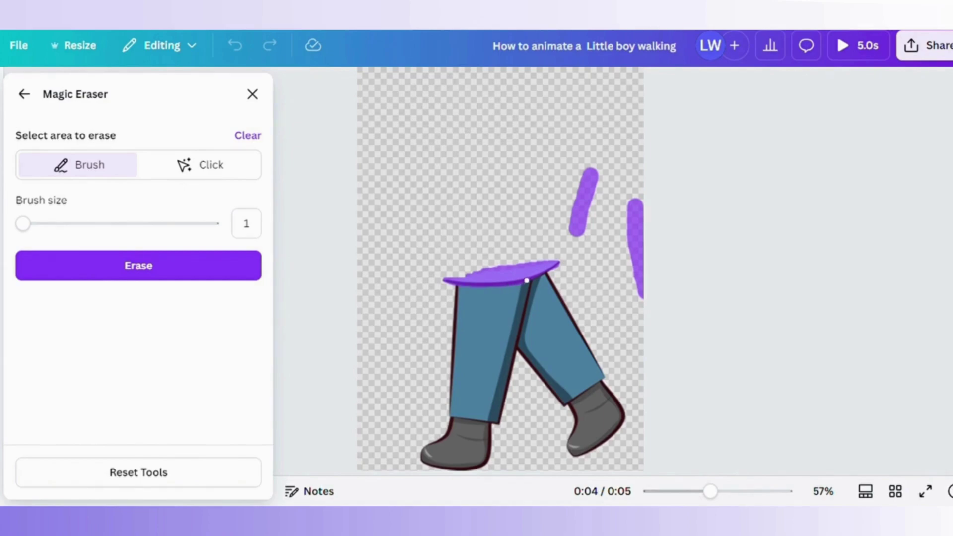
click(59, 223)
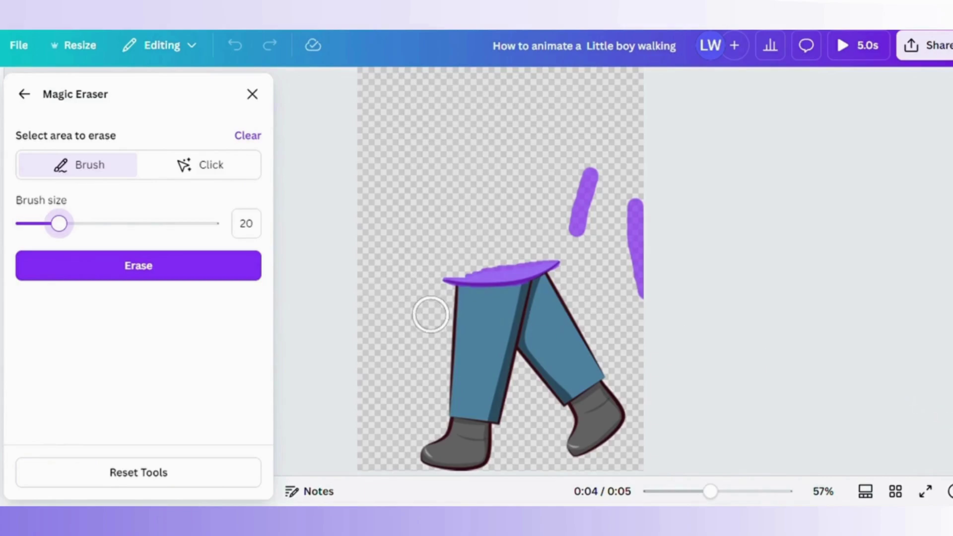
Erase the straight leg and boot, then clean the remaining leg's edge at brush size 1.
mouse_move(445, 295)
mouse_down()
mouse_move(431, 449)
mouse_move(463, 450)
mouse_move(455, 450)
mouse_move(473, 429)
mouse_move(481, 443)
mouse_move(495, 385)
mouse_move(489, 341)
mouse_move(458, 395)
mouse_up()
mouse_move(499, 287)
mouse_down()
mouse_move(491, 327)
mouse_move(508, 293)
mouse_move(495, 355)
mouse_up()
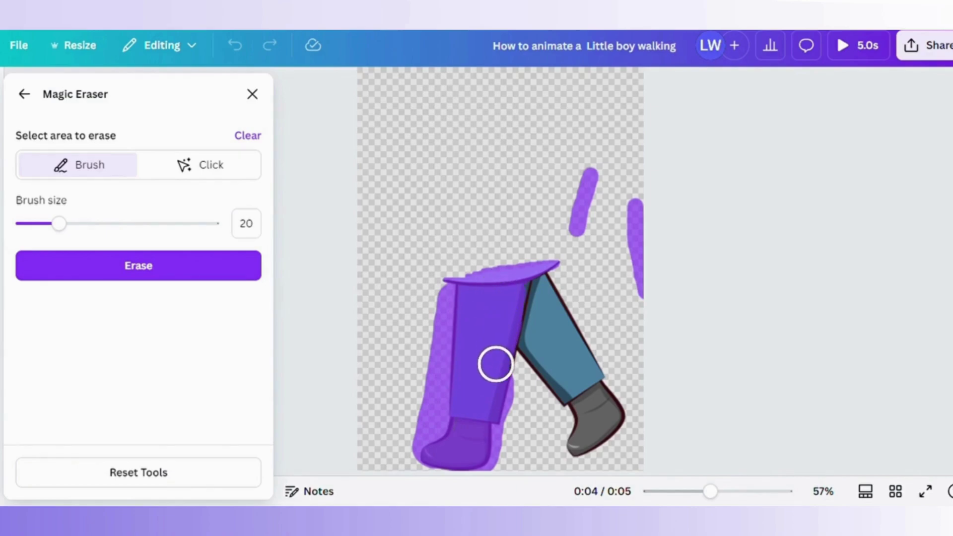
drag(59, 225, 31, 224)
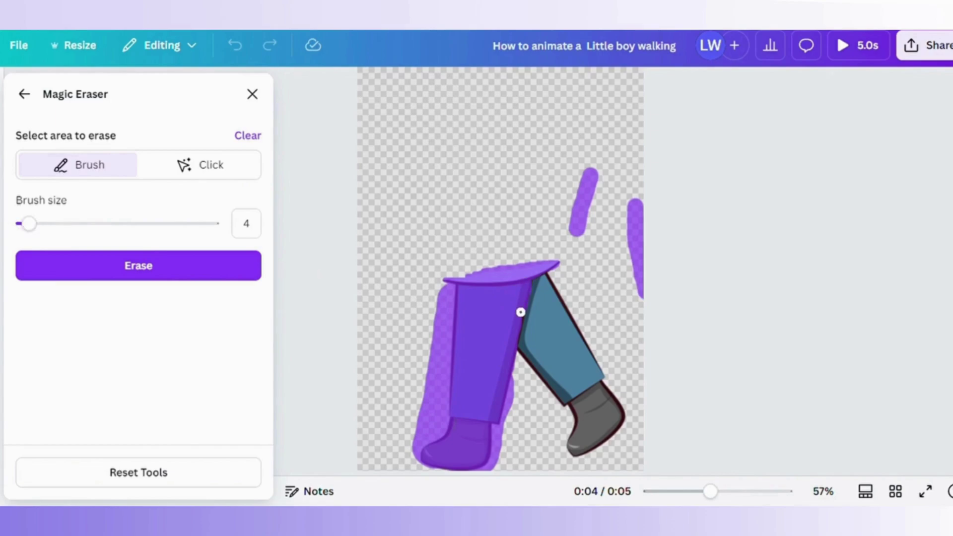
click(188, 264)
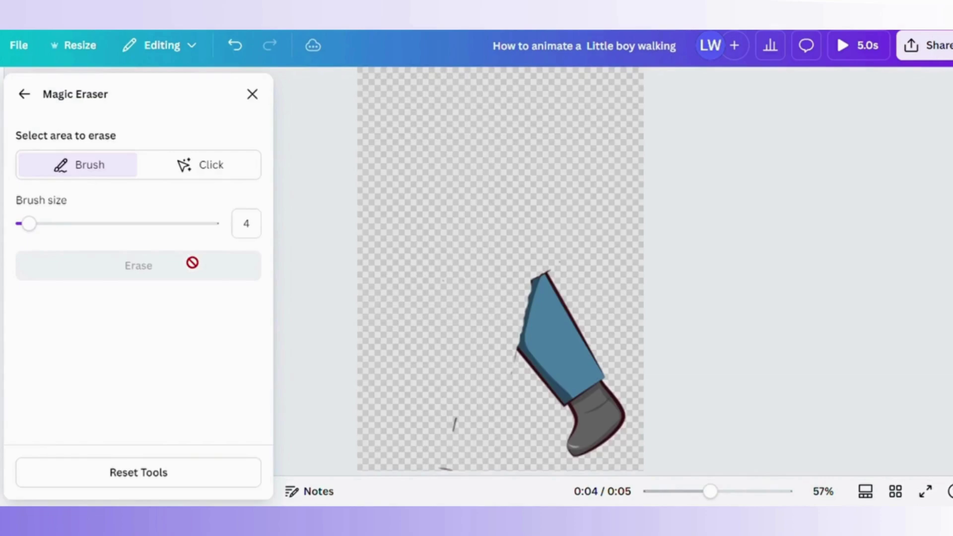
drag(28, 224, 22, 223)
drag(517, 352, 520, 331)
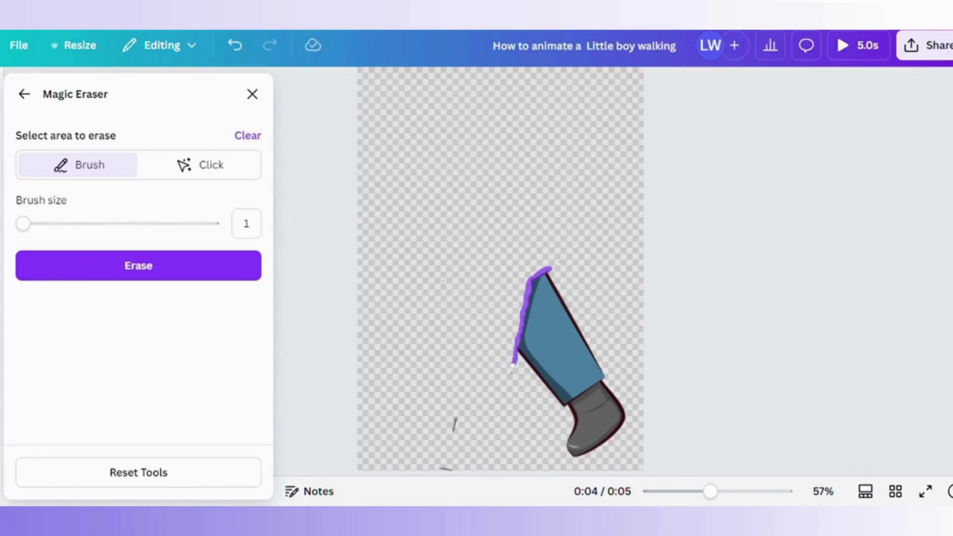
click(149, 268)
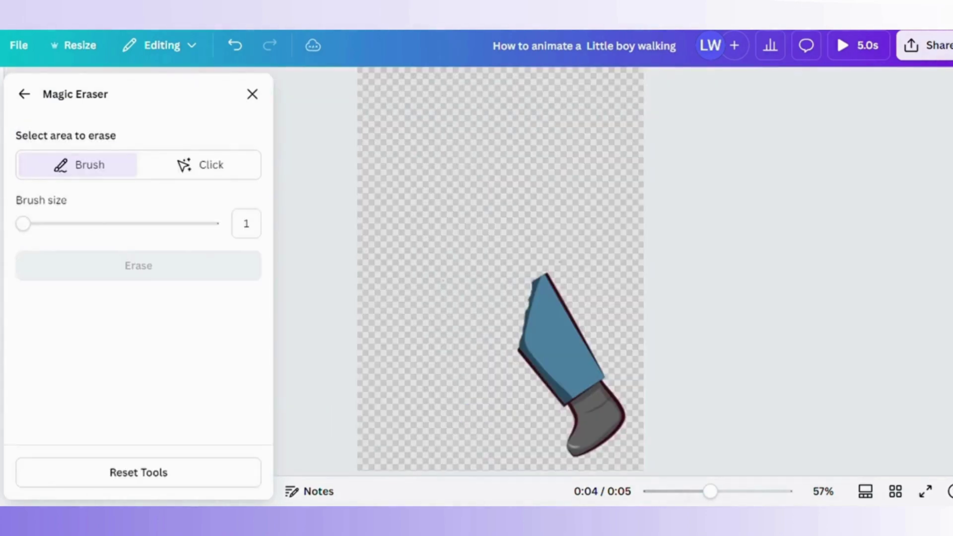
Close Magic Eraser and move the angled leg onto the left boy figure.
click(252, 94)
drag(505, 331, 344, 327)
click(511, 375)
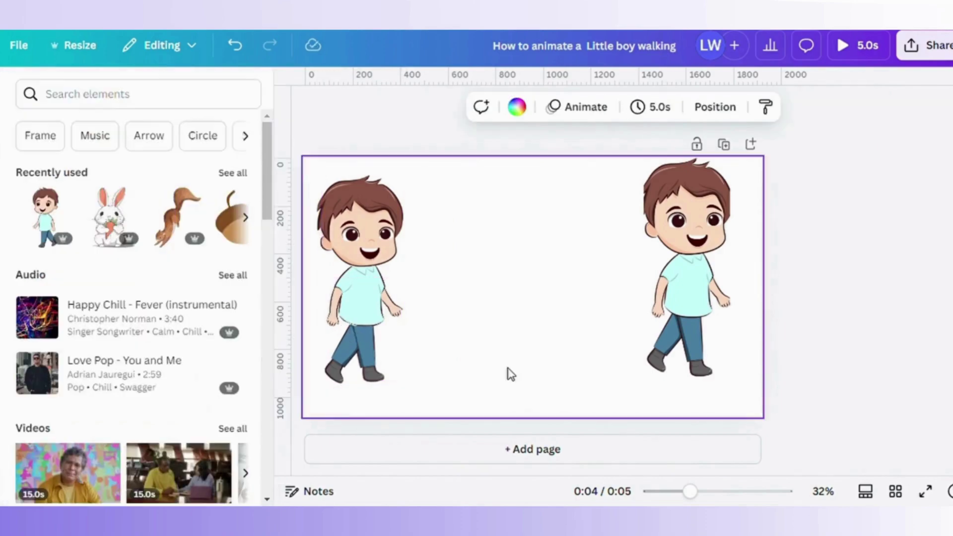
click(344, 339)
Trim both leg pieces and move the leg layer second in the stack.
click(815, 106)
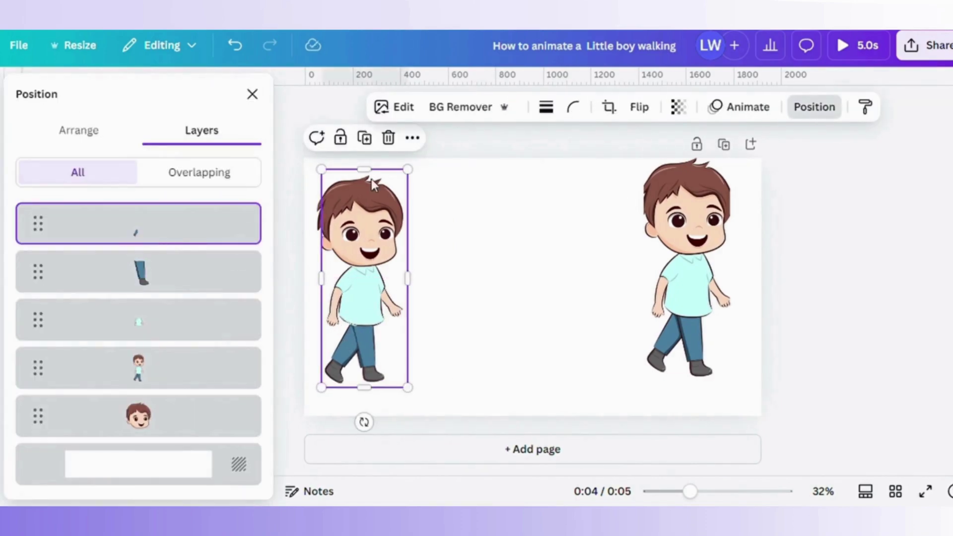
drag(364, 169, 364, 320)
drag(400, 366, 404, 360)
drag(144, 235, 130, 270)
drag(396, 342, 406, 348)
click(158, 281)
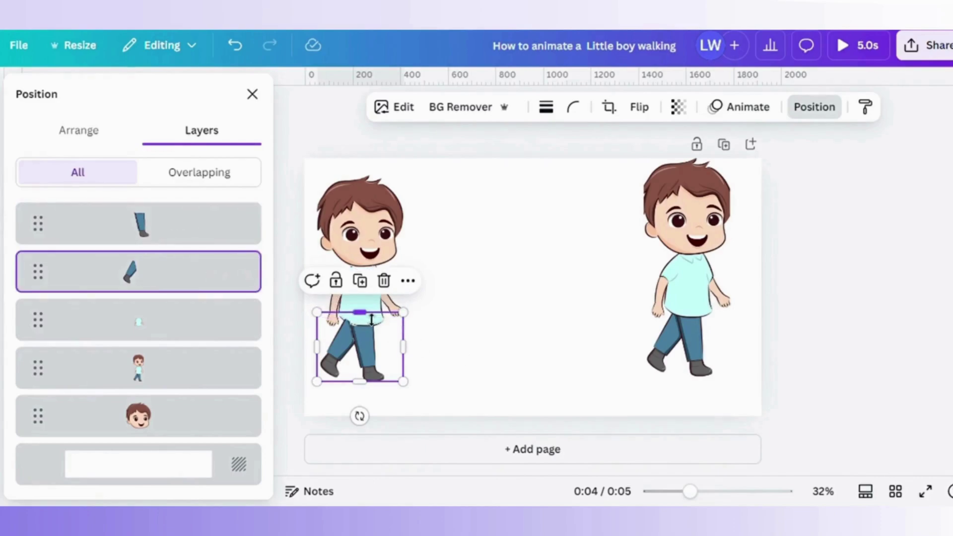
drag(371, 319, 420, 382)
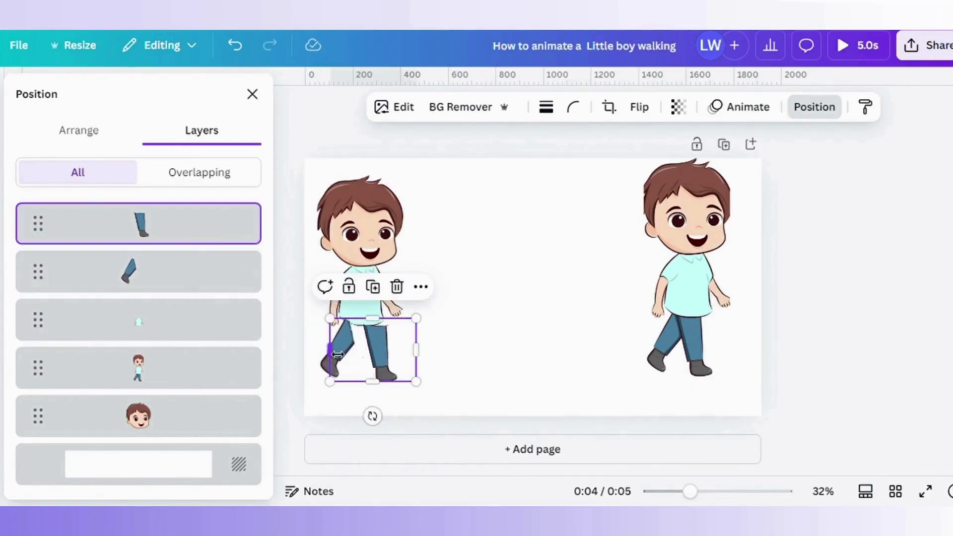
drag(338, 354, 350, 363)
click(357, 351)
Bring the shirt layer to the top, crop it to the torso, and realign the legs.
drag(650, 328, 339, 343)
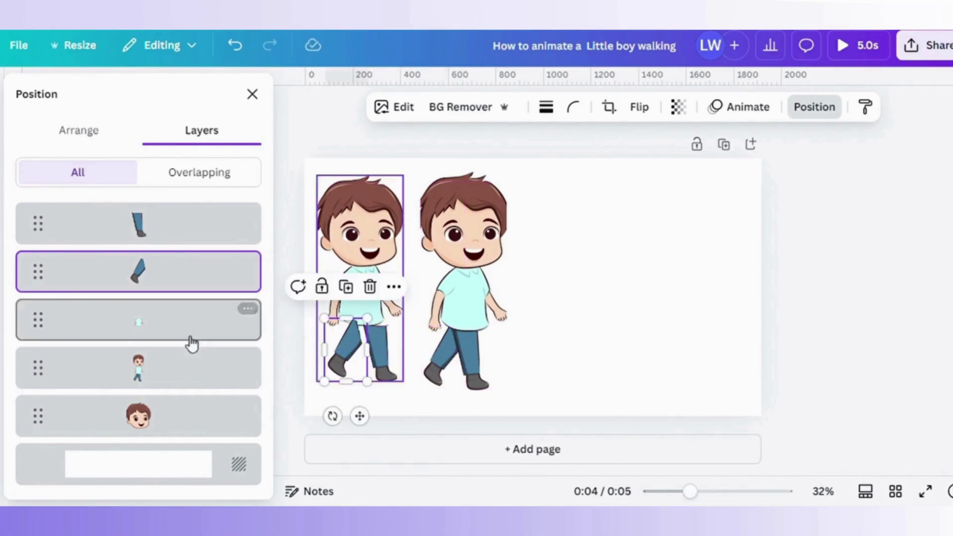
drag(38, 320, 27, 213)
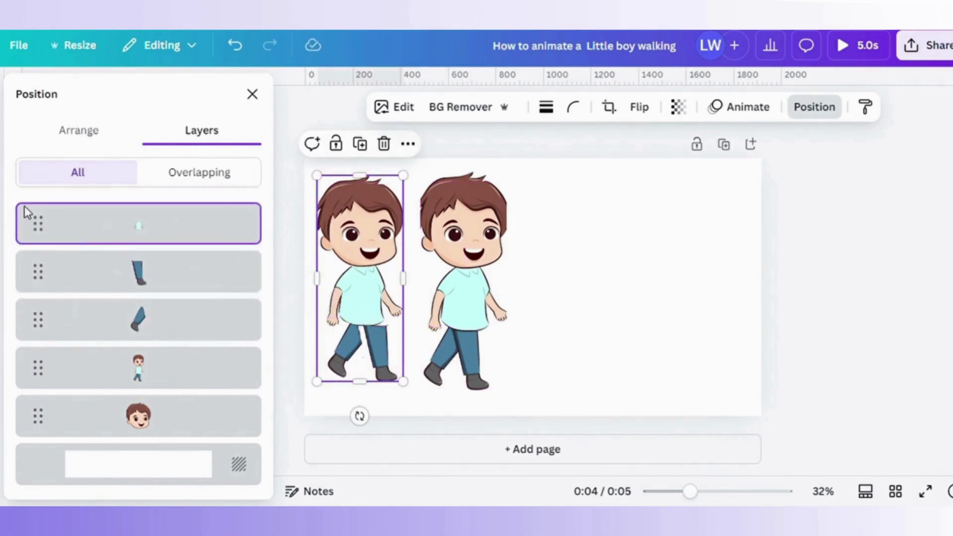
drag(369, 395, 372, 335)
drag(360, 175, 361, 265)
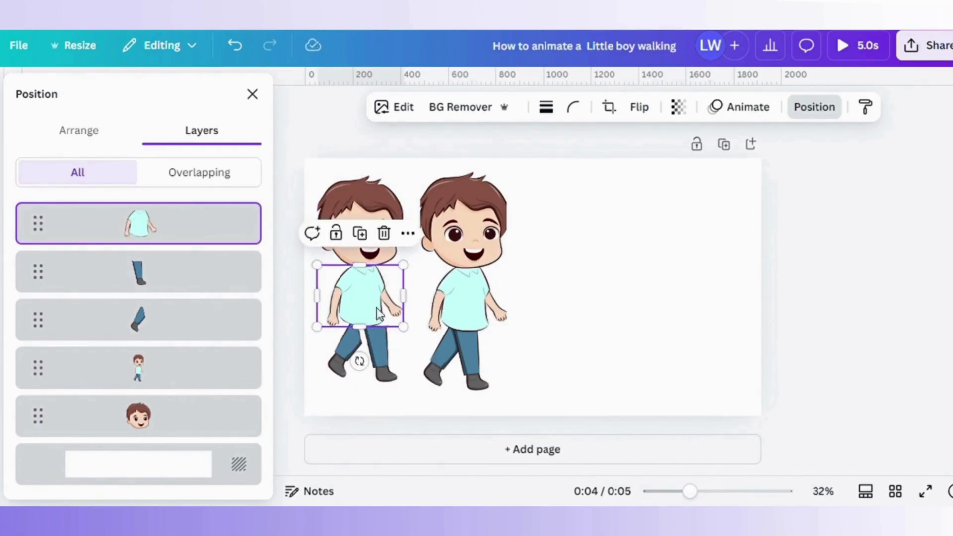
drag(358, 348, 368, 350)
click(381, 347)
click(574, 385)
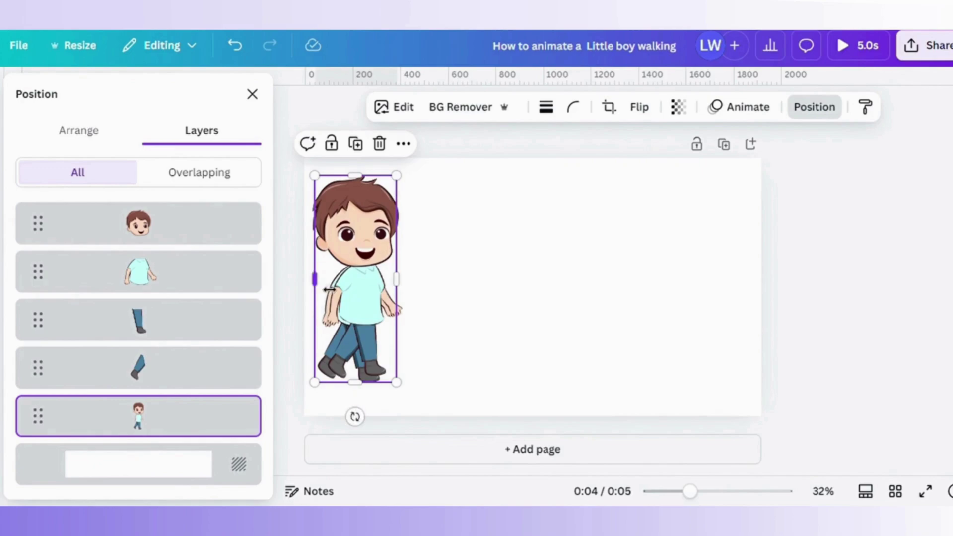
Resize the spare full boy, line its feet up with the first, and move it right.
drag(328, 289, 318, 289)
drag(322, 285, 553, 287)
drag(567, 183, 576, 171)
drag(567, 392, 541, 351)
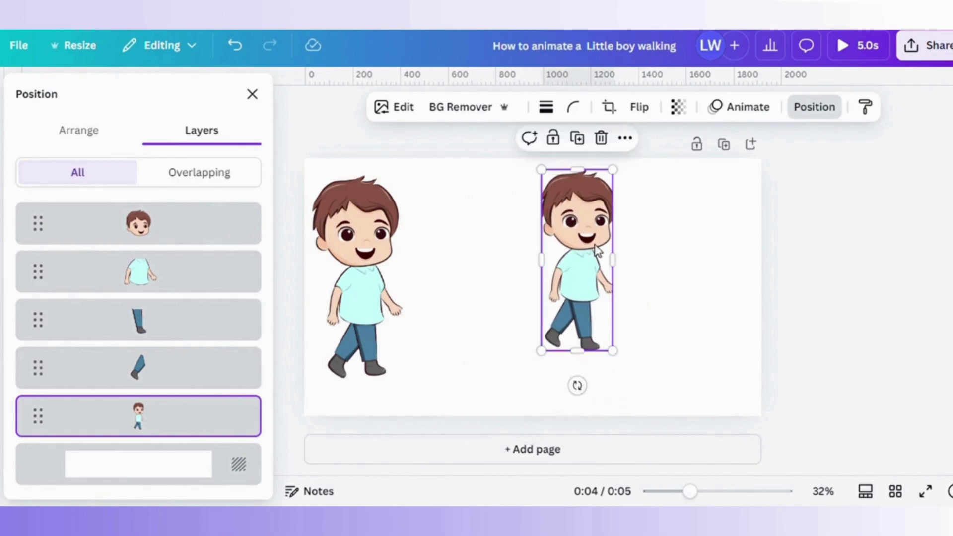
drag(597, 251, 466, 250)
drag(483, 366, 491, 383)
drag(465, 343, 463, 330)
drag(491, 377, 501, 383)
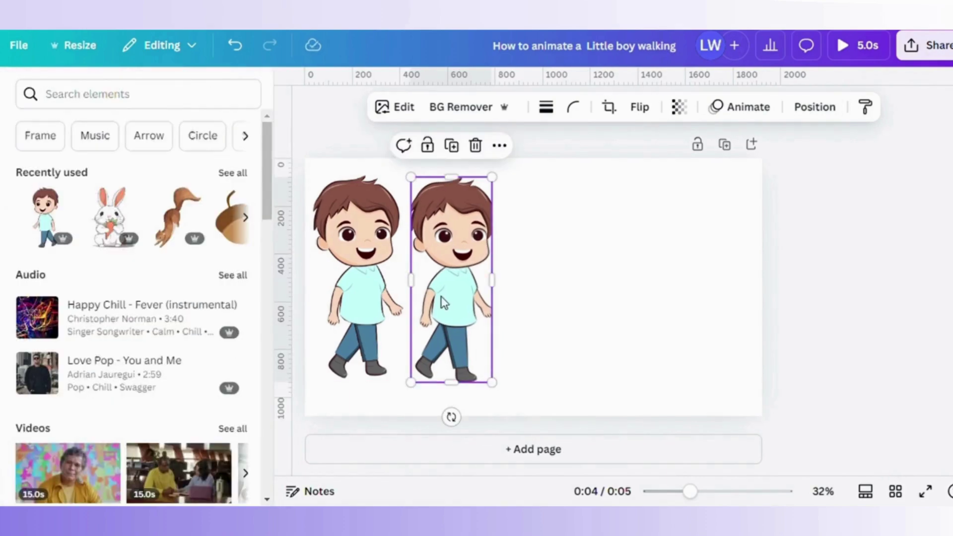
drag(444, 303, 664, 308)
Undo the accidental changes, then select the right-hand boy and delete it.
key(Delete)
key(ctrl+z)
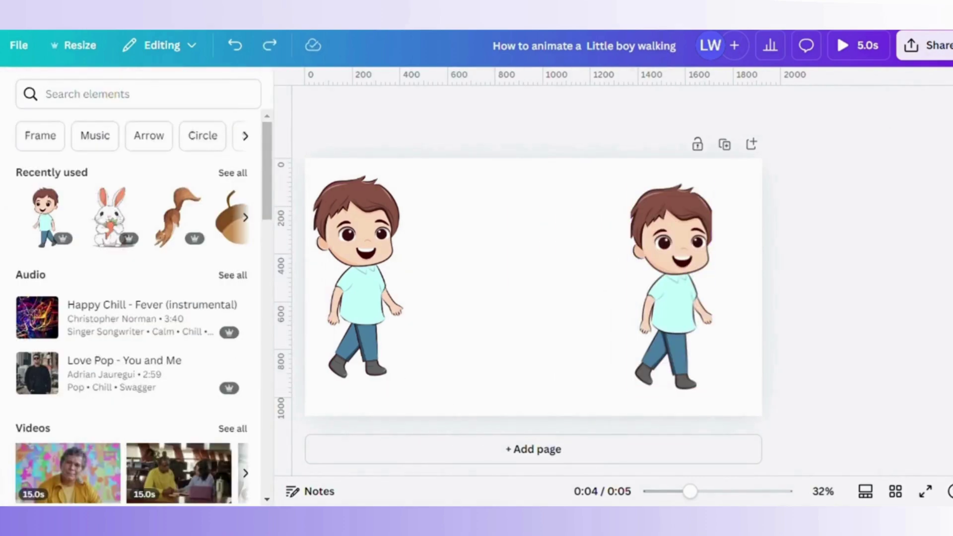
click(392, 274)
click(360, 343)
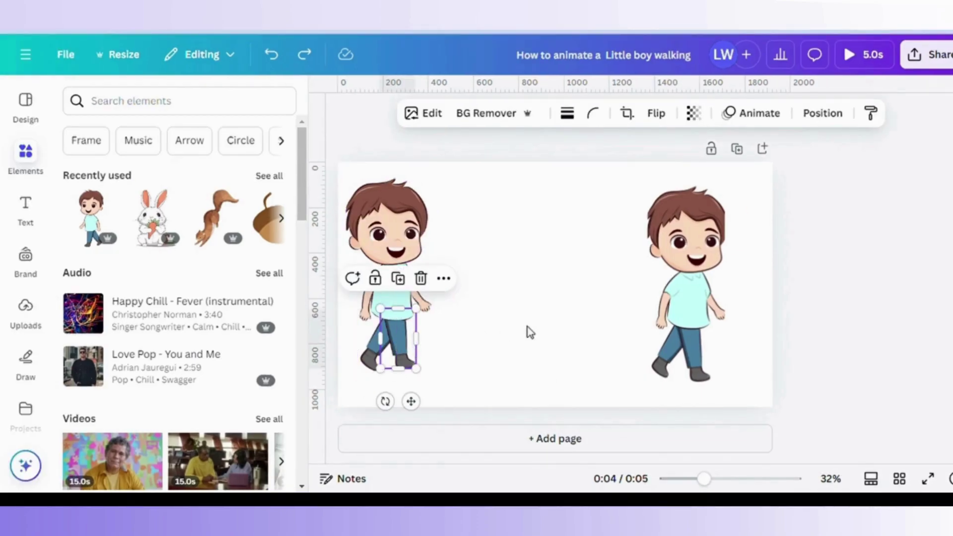
click(670, 311)
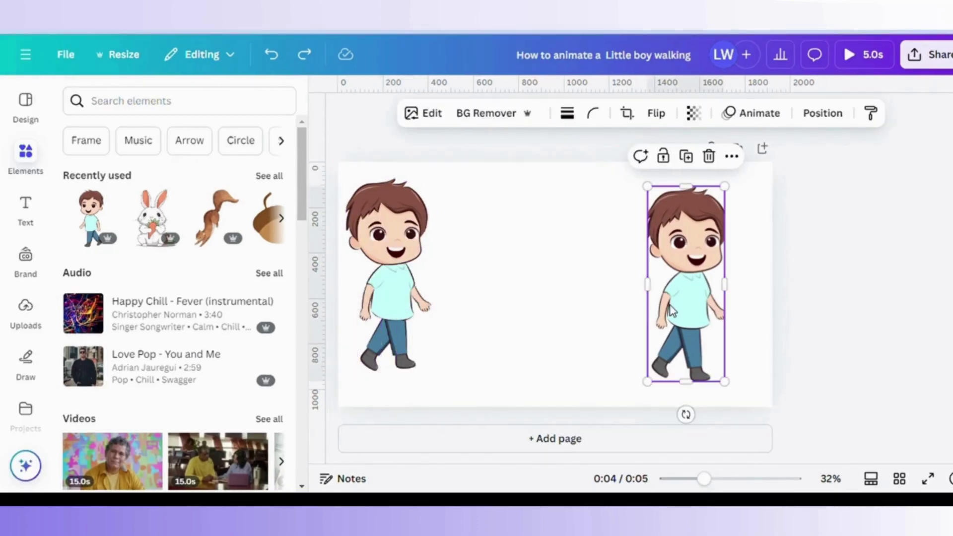
key(Delete)
click(357, 219)
click(417, 151)
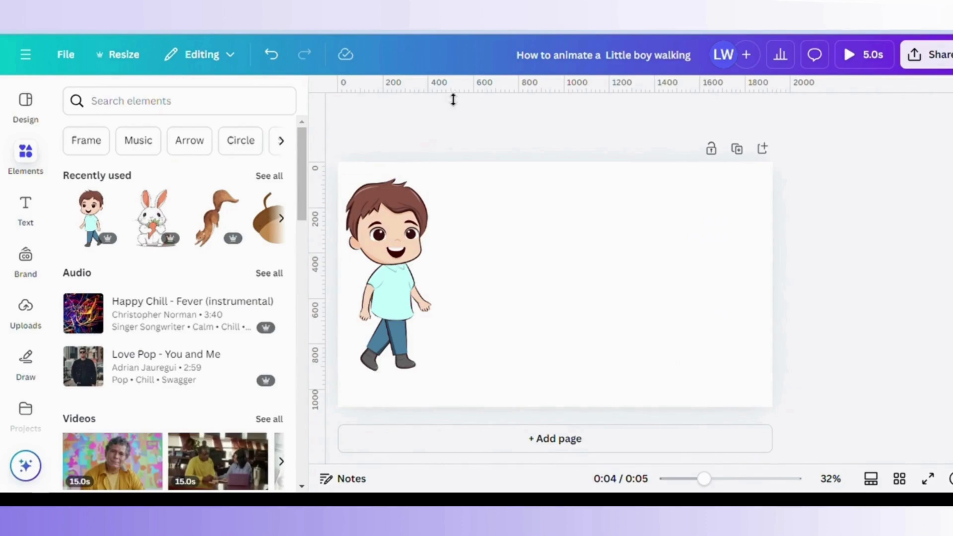
Add one horizontal guide near the page bottom and seven evenly spaced vertical guides right of the boy.
drag(453, 99, 430, 404)
drag(330, 150, 442, 164)
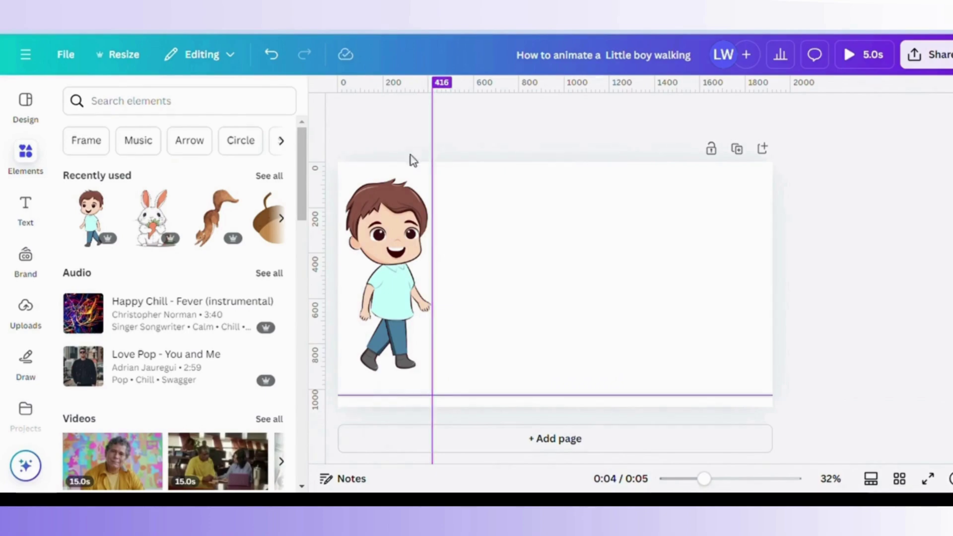
drag(332, 178, 444, 192)
drag(329, 202, 467, 205)
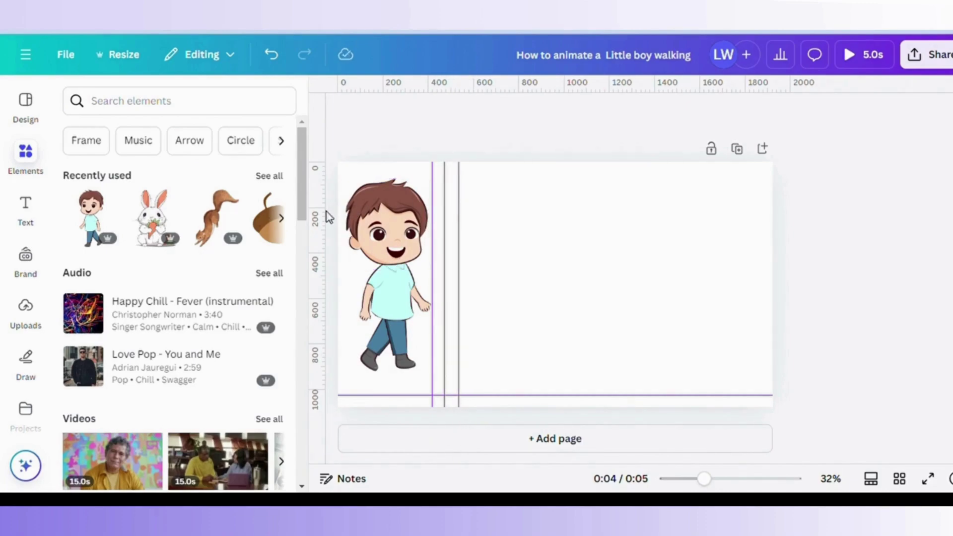
drag(334, 221, 481, 231)
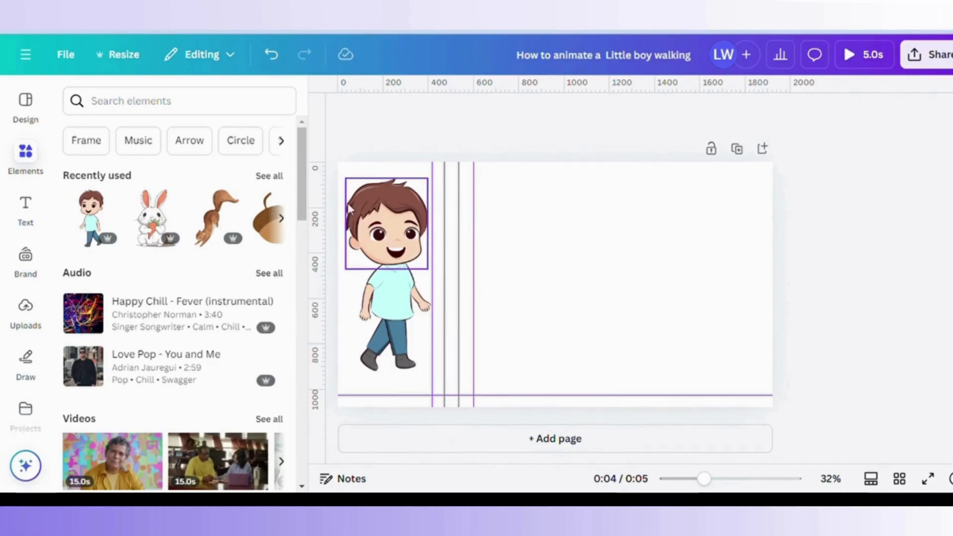
drag(332, 210, 499, 219)
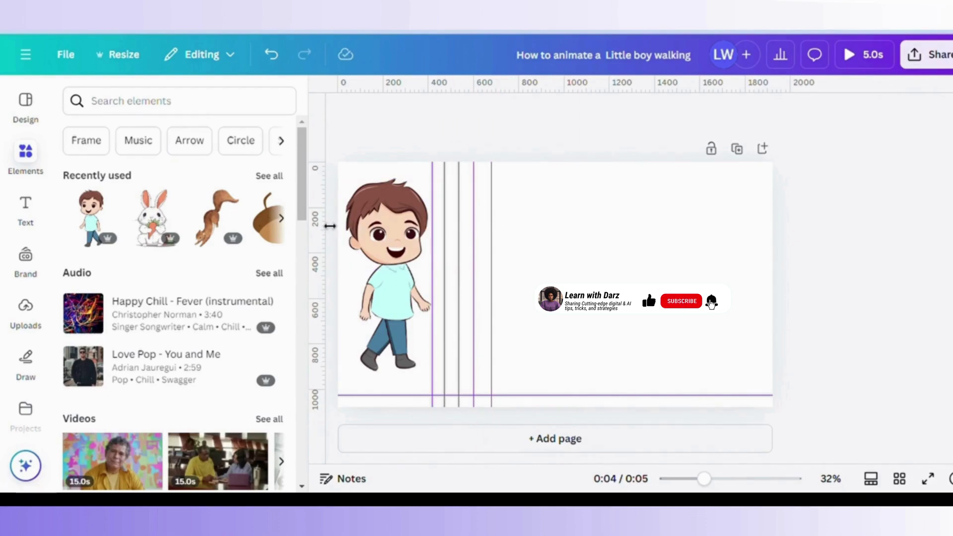
drag(335, 225, 517, 227)
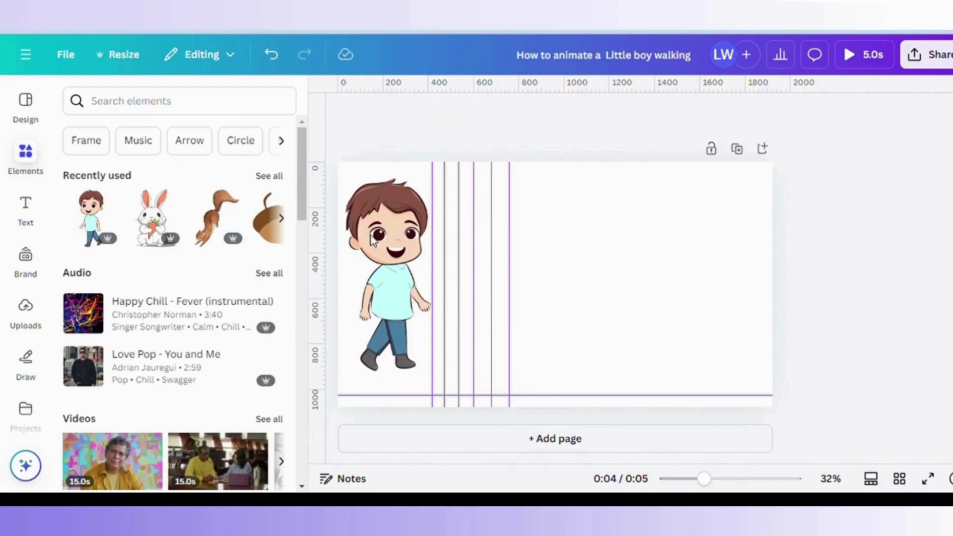
drag(320, 241, 522, 249)
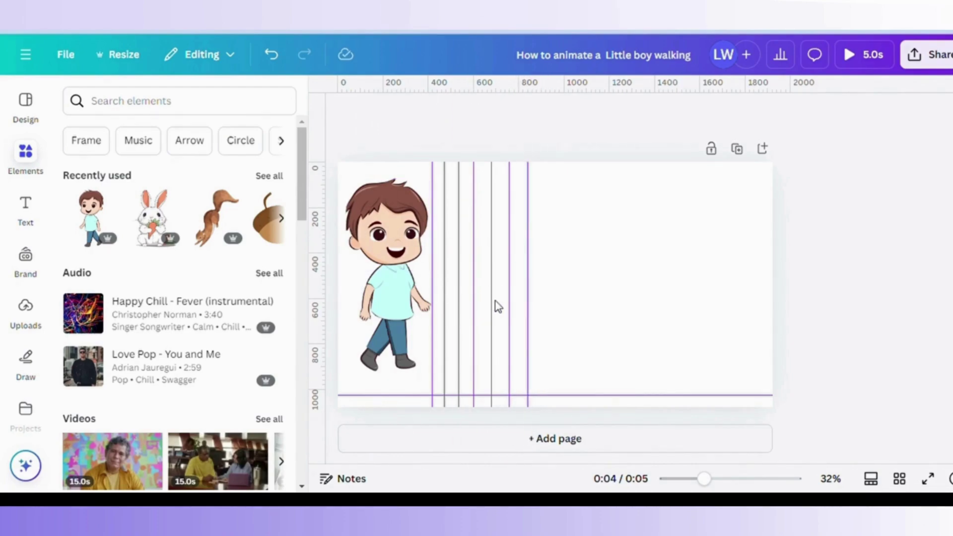
click(396, 218)
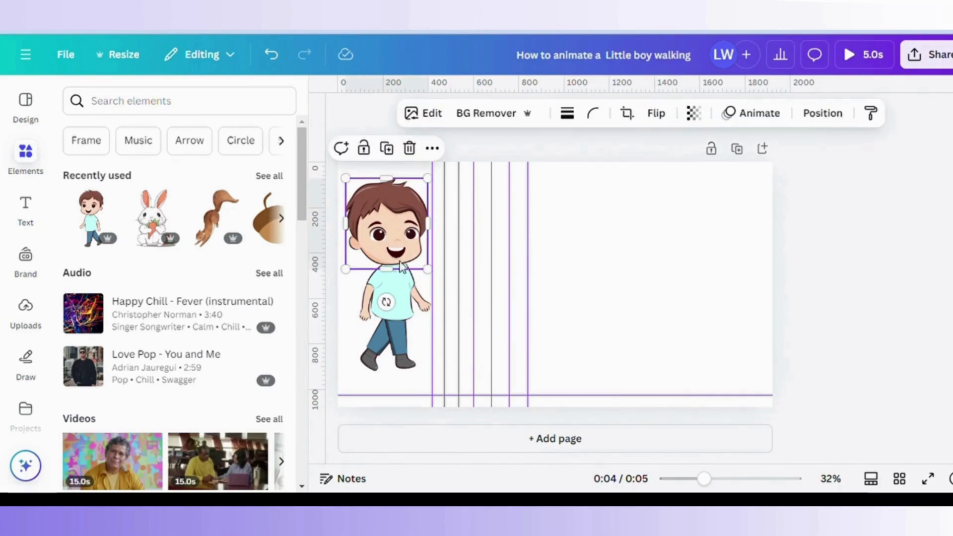
Select the head, body and leg layers, duplicate the boy, and move the copy right.
click(409, 350)
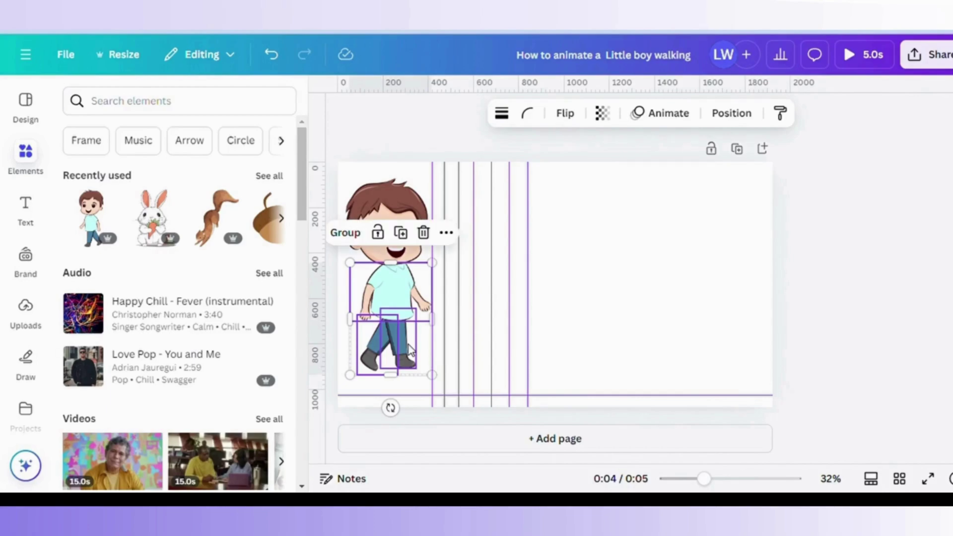
click(744, 113)
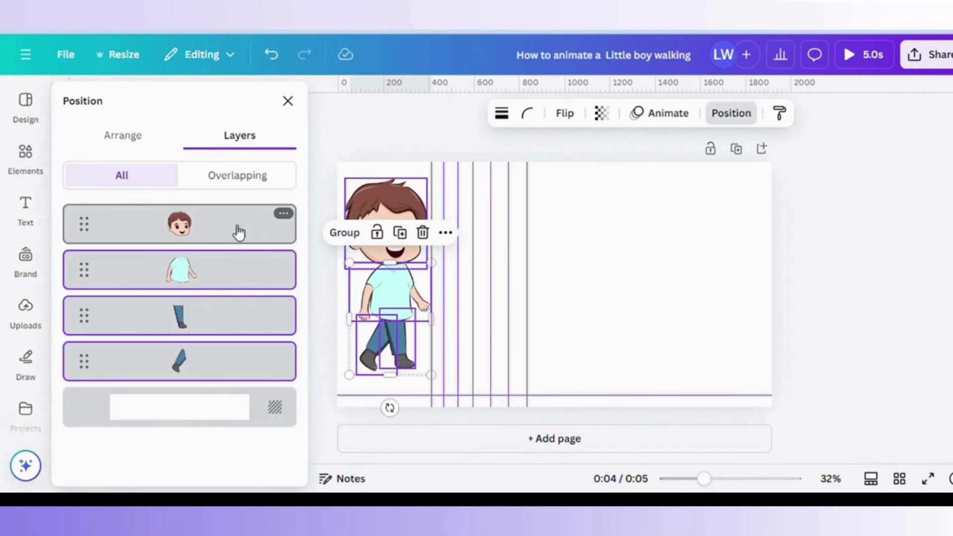
shift+click(239, 232)
click(402, 151)
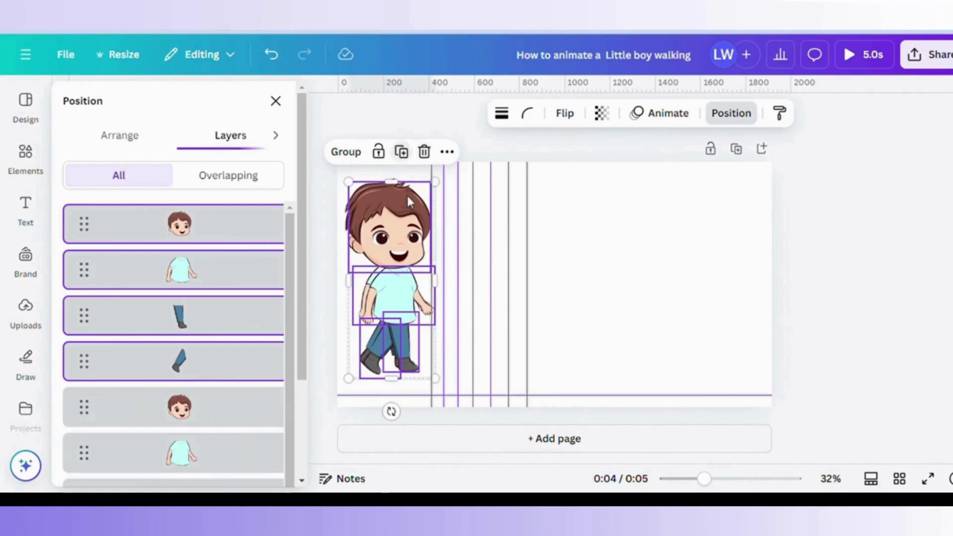
drag(433, 230, 612, 224)
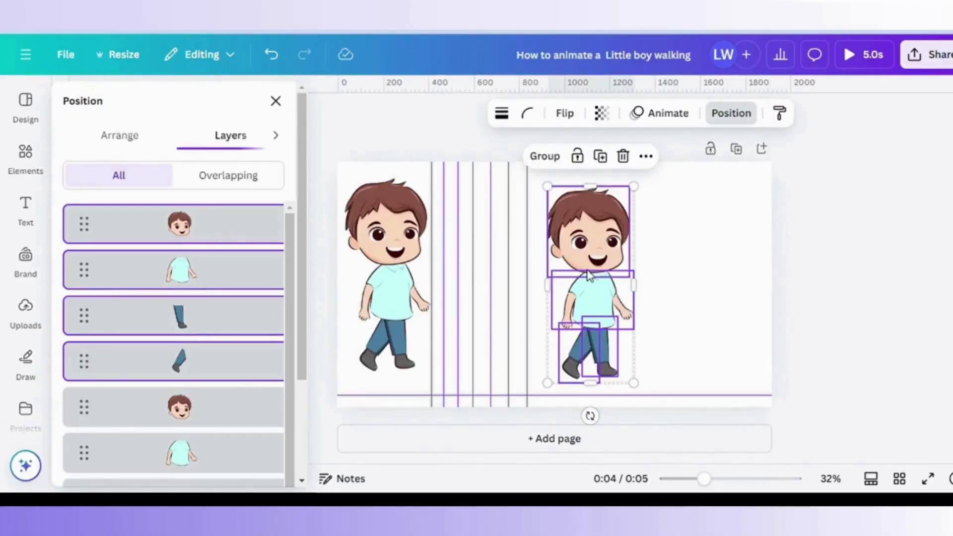
click(674, 298)
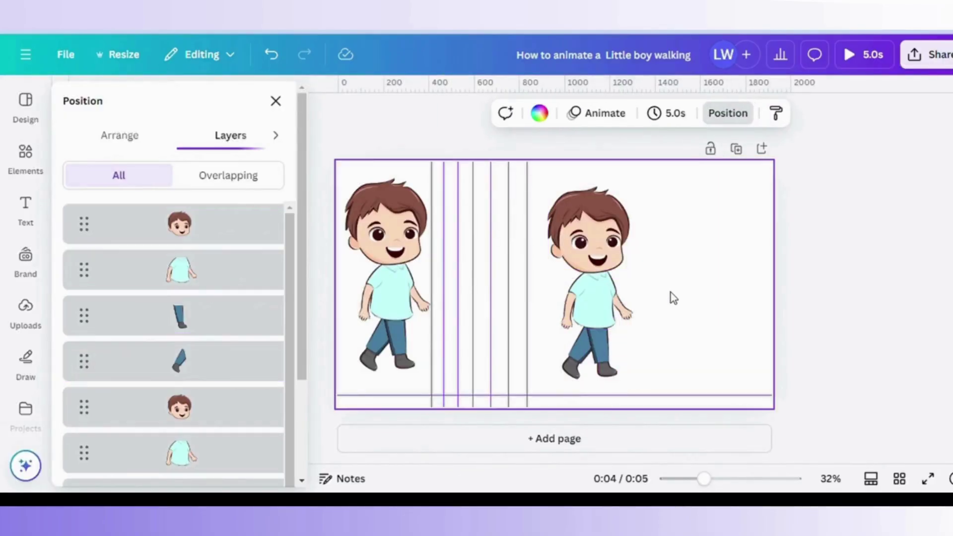
Reposition and straighten the copy's legs so both stand side by side.
click(609, 352)
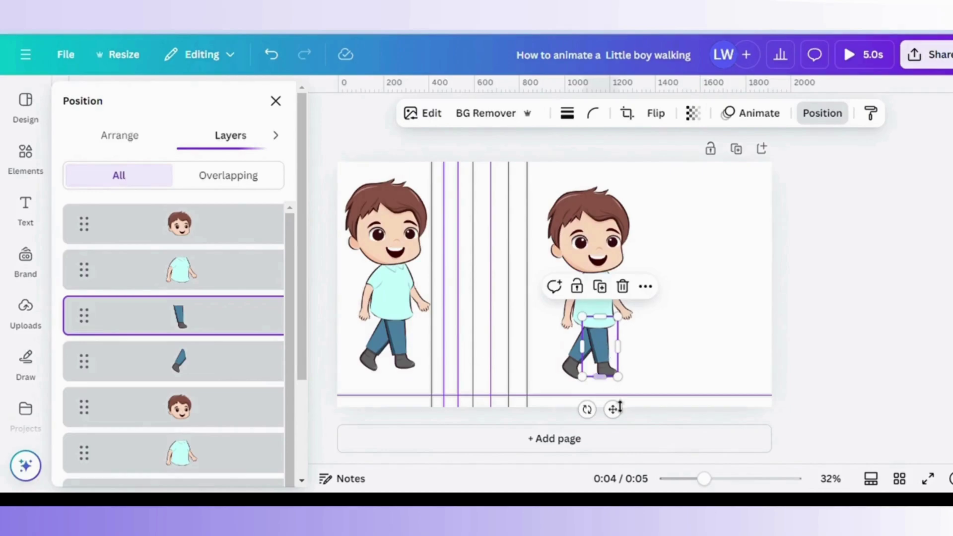
drag(620, 419, 658, 385)
click(571, 369)
click(588, 375)
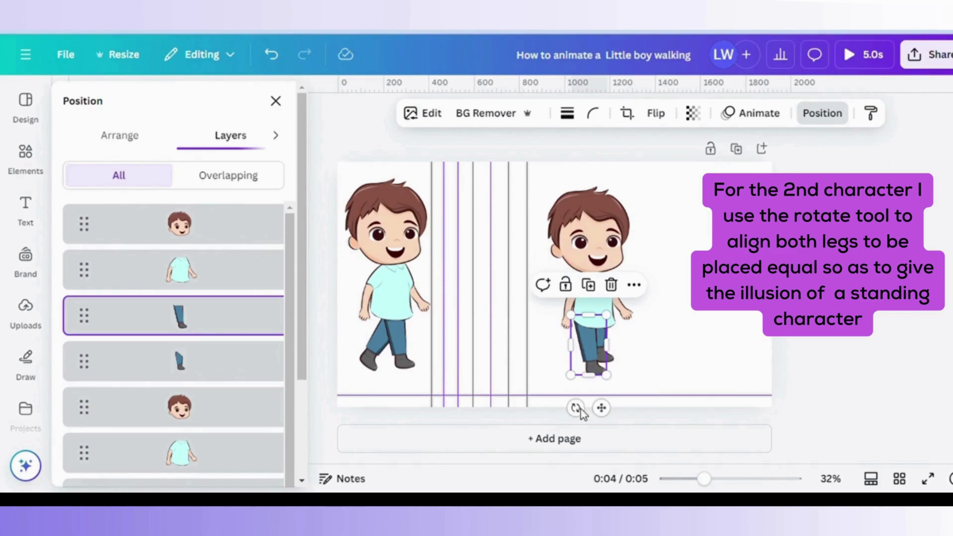
drag(578, 416, 576, 415)
click(681, 352)
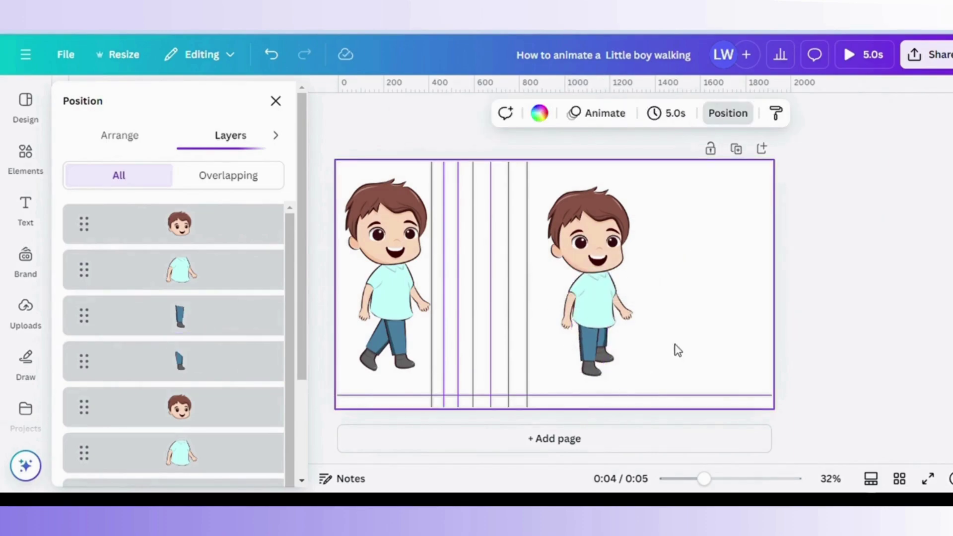
Show the timeline strip, enlarge the back leg, and move the standing boy between the guides.
click(872, 480)
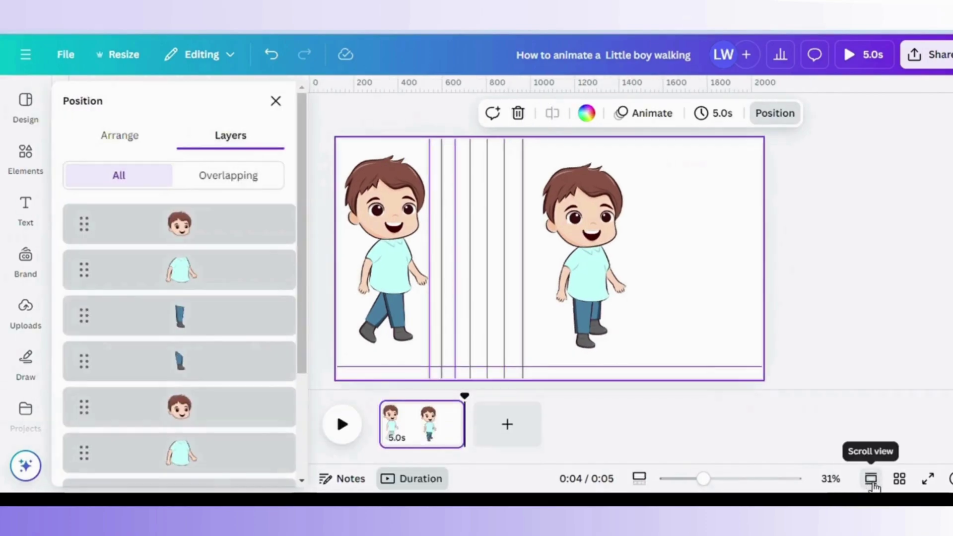
click(608, 329)
drag(634, 335, 638, 336)
click(687, 335)
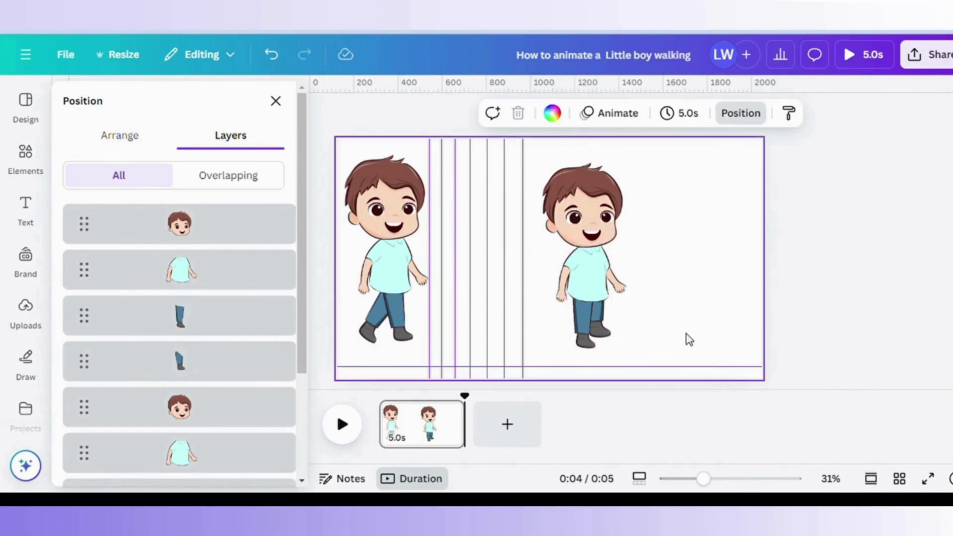
click(615, 229)
shift+click(605, 252)
shift+click(580, 329)
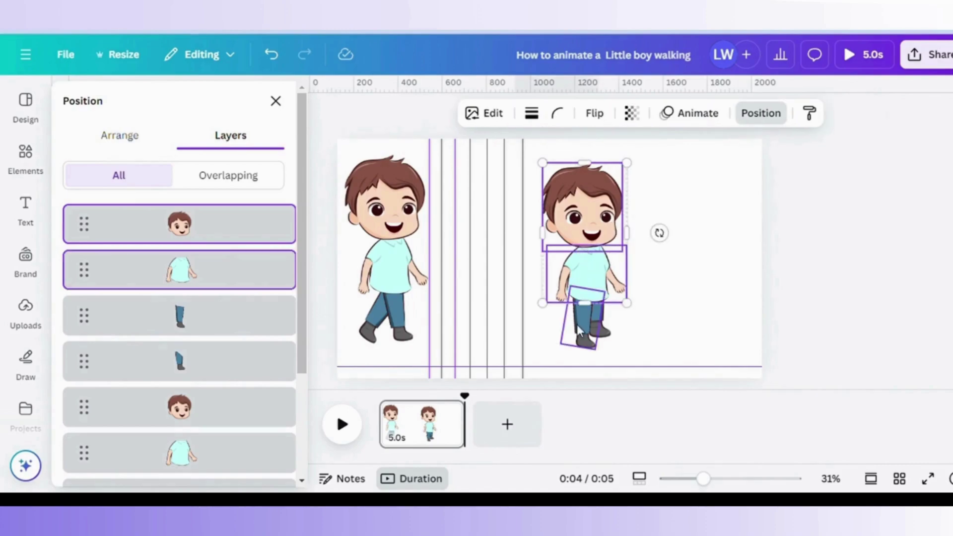
shift+click(609, 335)
drag(610, 250, 517, 246)
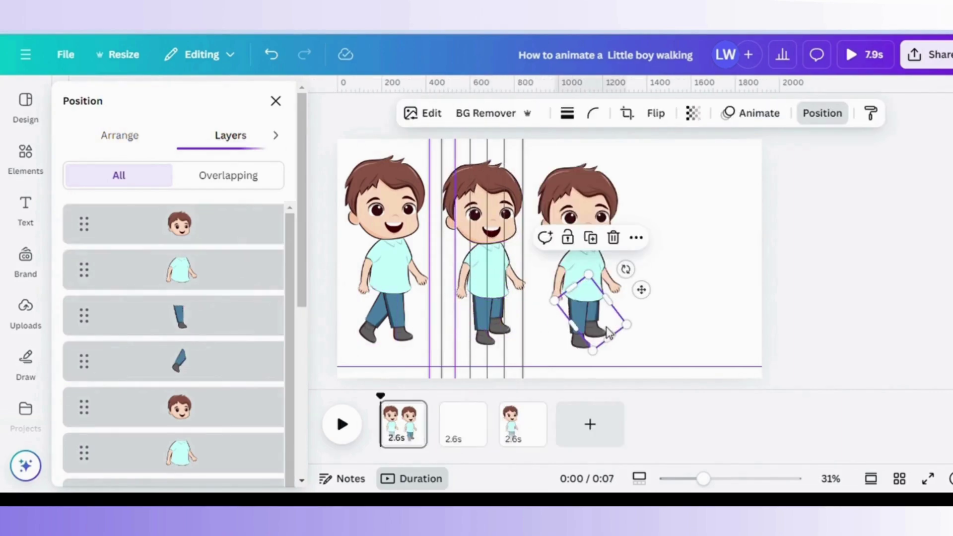
Rotate the third boy's leg forward, resize it, and lengthen it downward.
click(575, 340)
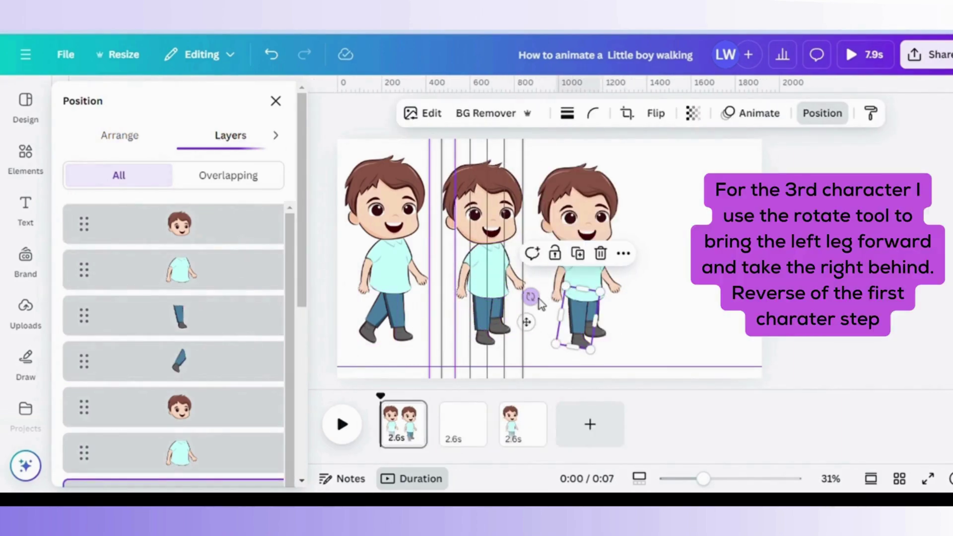
drag(531, 297, 607, 287)
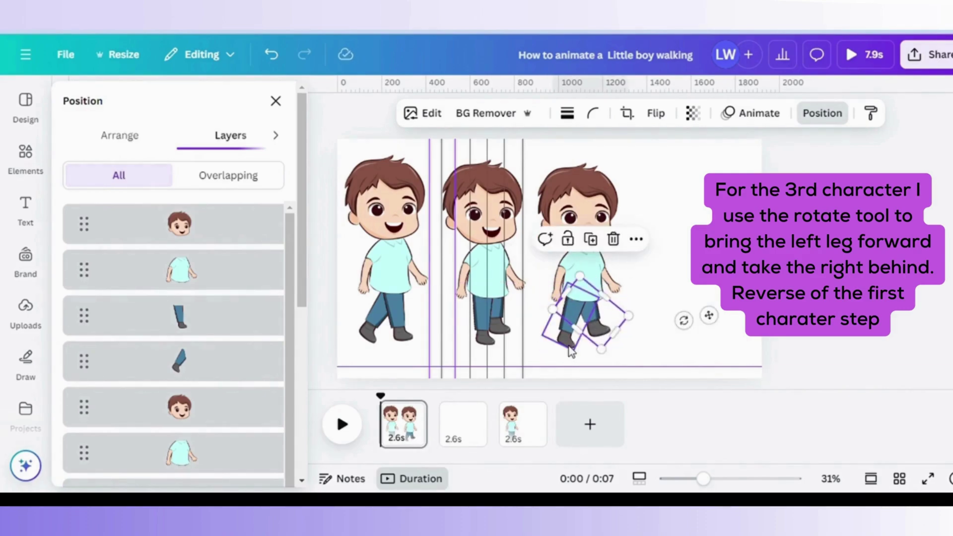
drag(573, 348, 630, 330)
click(655, 356)
click(576, 331)
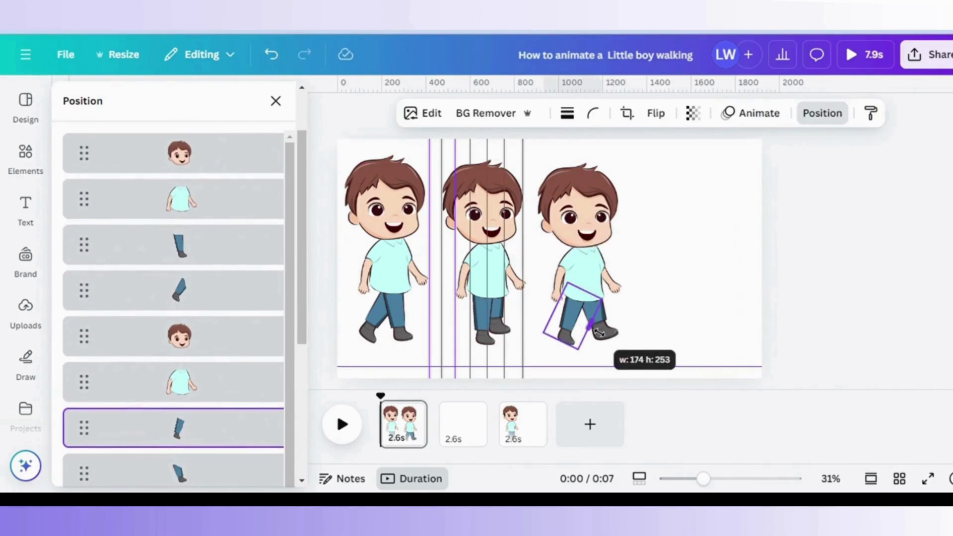
drag(579, 354, 583, 361)
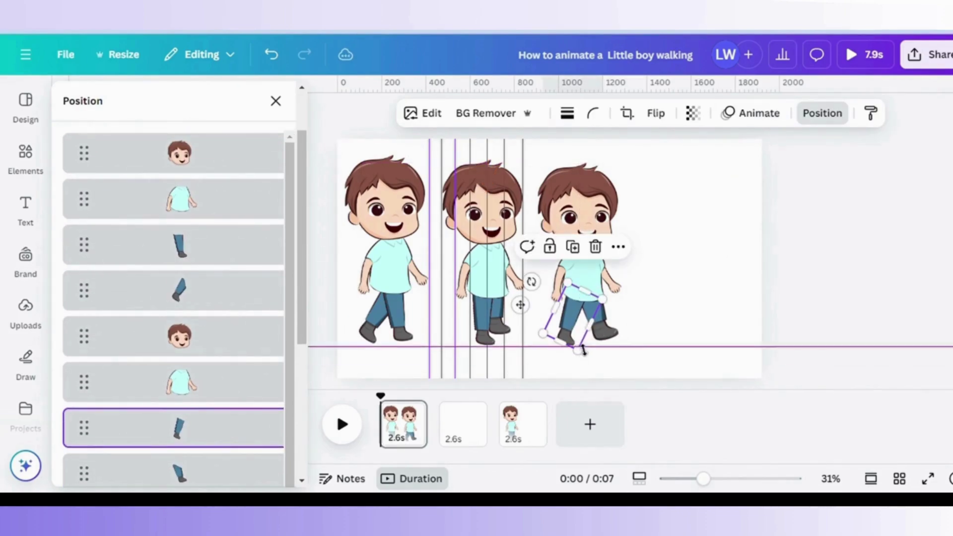
click(698, 337)
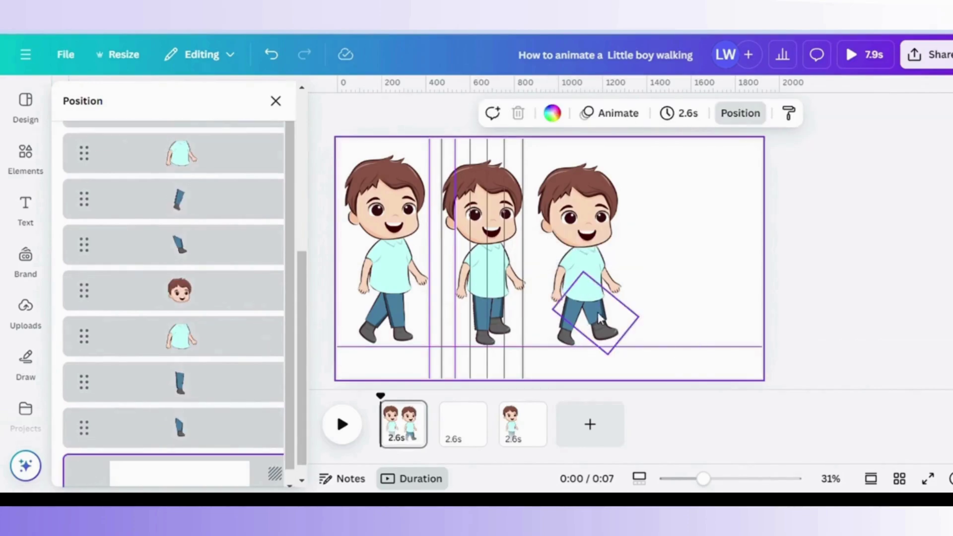
Tilt the third boy's leg about 33° into the reverse stride and enlarge the other leg.
click(579, 322)
drag(544, 292, 548, 287)
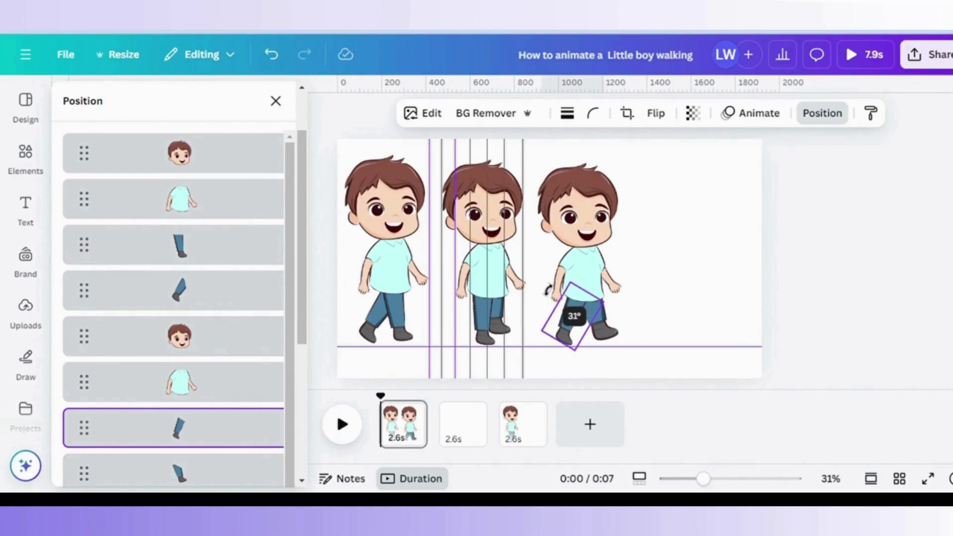
drag(548, 291, 546, 294)
click(602, 322)
drag(644, 323, 614, 356)
Shrink the second and third boys together and reposition them on page 2.
drag(617, 319, 613, 315)
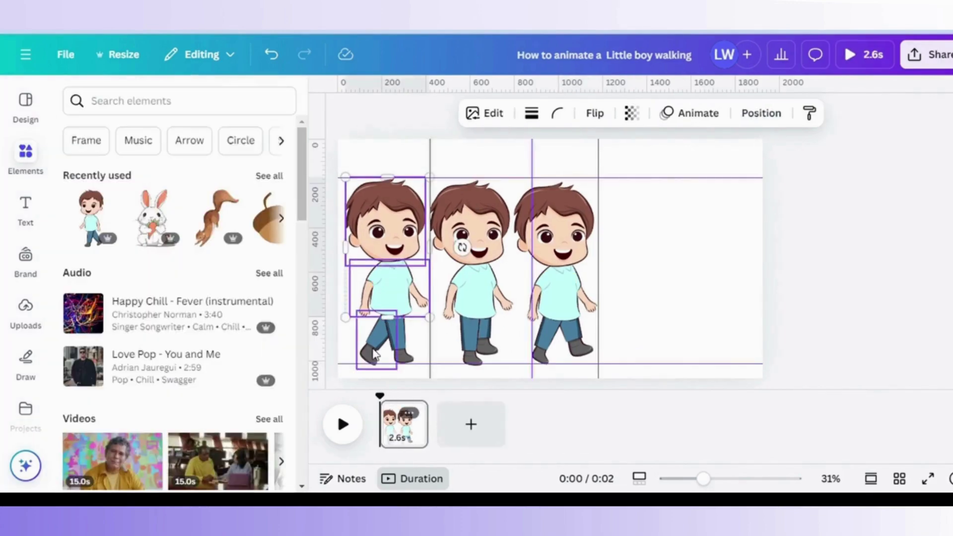
shift+click(470, 223)
shift+click(467, 305)
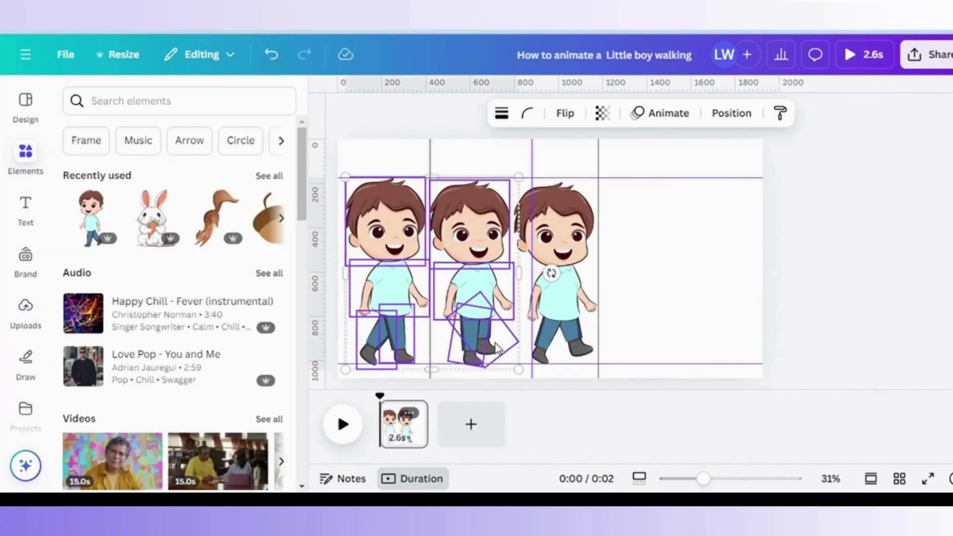
shift+click(556, 218)
shift+click(568, 288)
shift+click(581, 350)
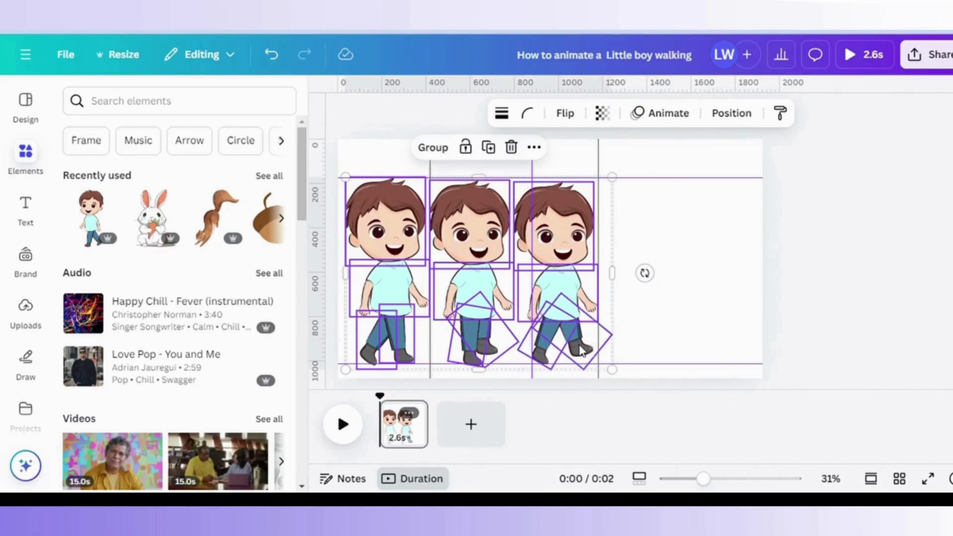
drag(616, 372, 489, 291)
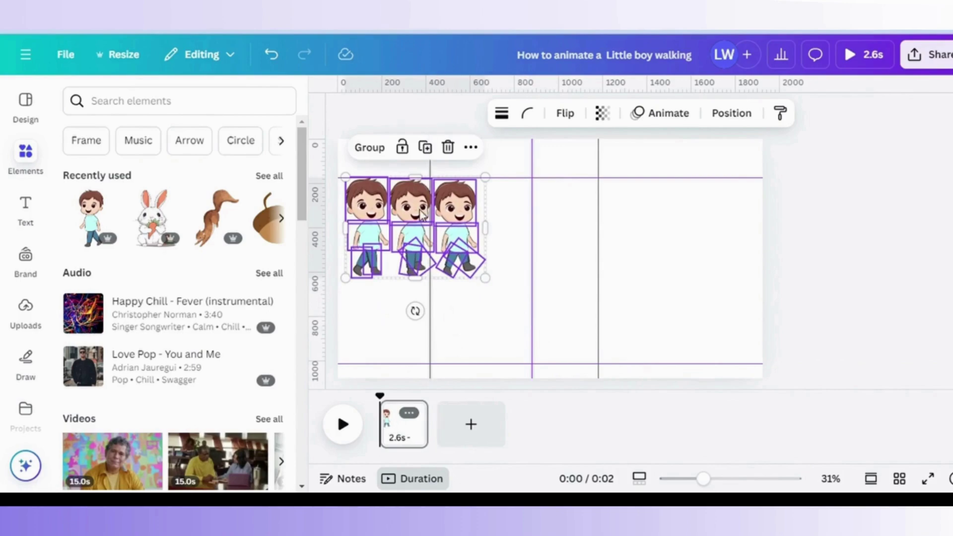
drag(419, 211, 418, 302)
drag(488, 270, 483, 277)
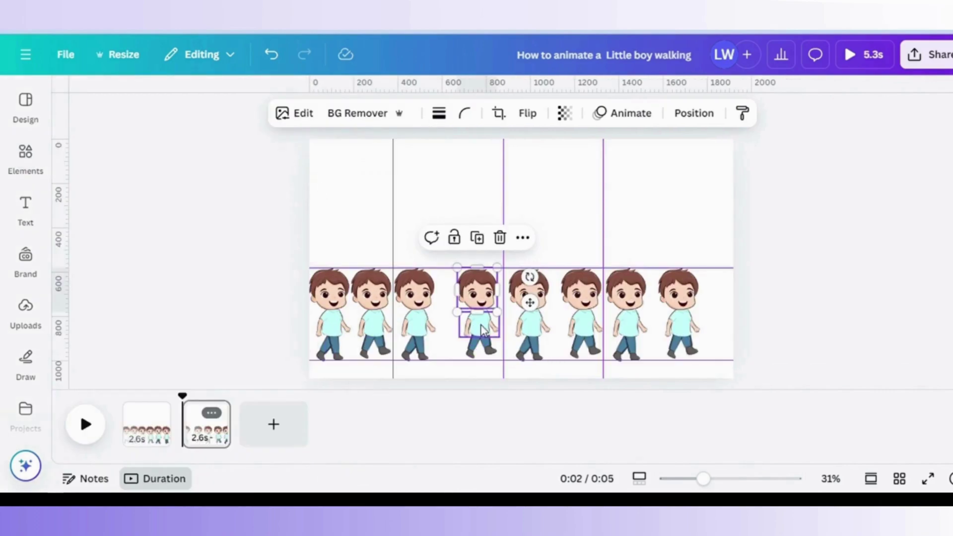
Slide the fourth, fifth and sixth boys left to close the gaps between them.
shift+click(483, 330)
shift+click(470, 351)
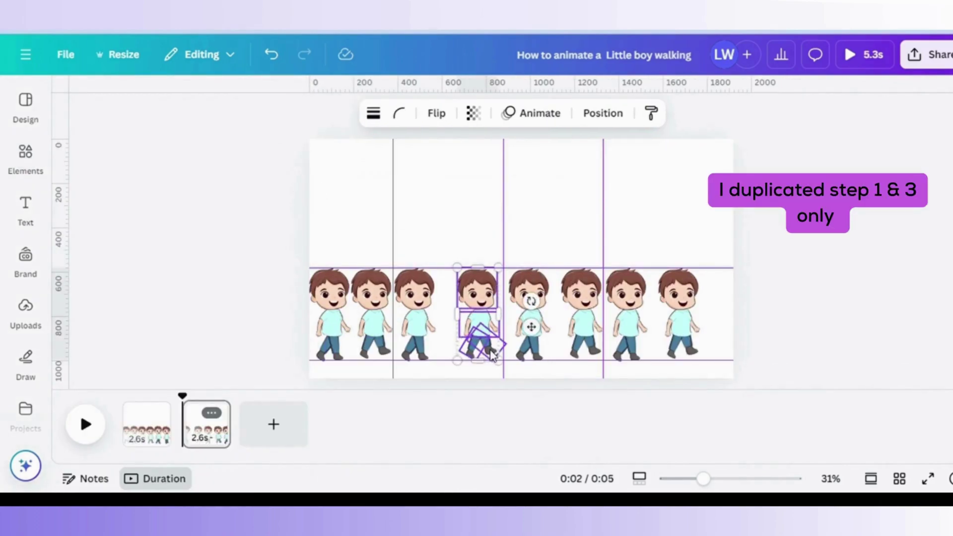
drag(493, 294, 473, 294)
click(523, 295)
shift+click(530, 327)
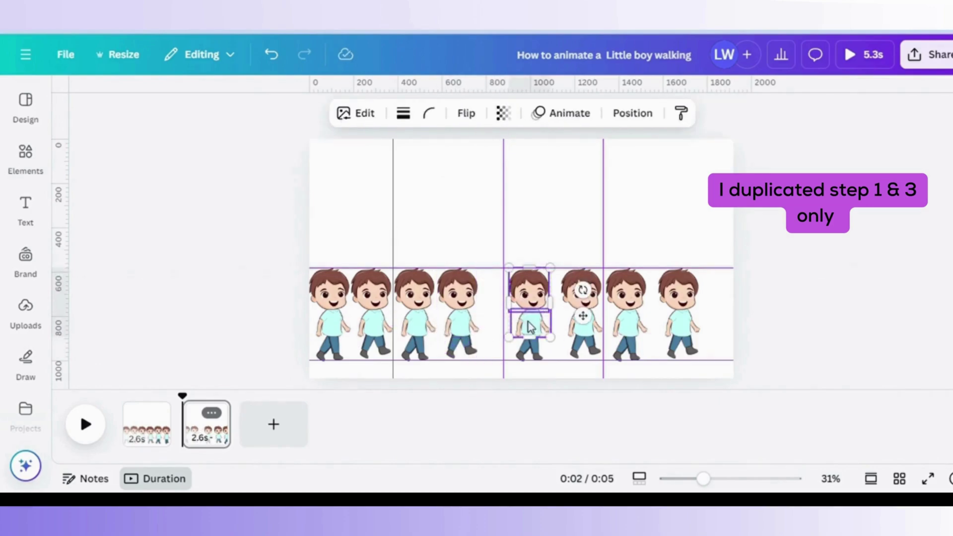
shift+click(537, 354)
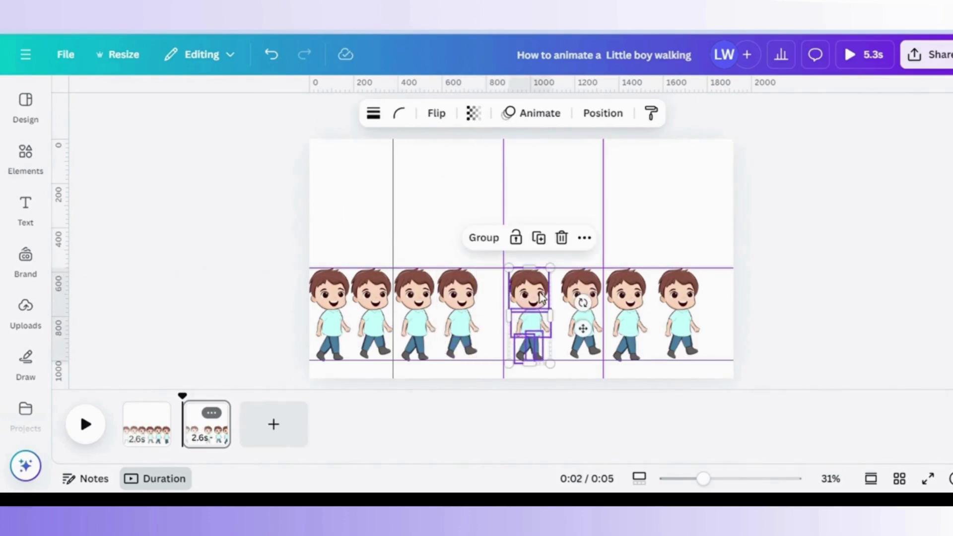
drag(548, 297, 522, 297)
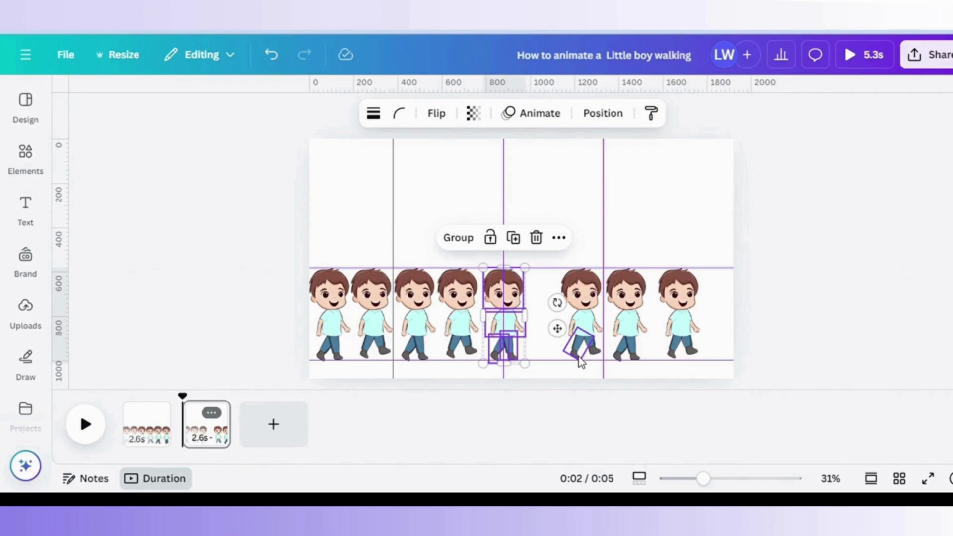
click(588, 306)
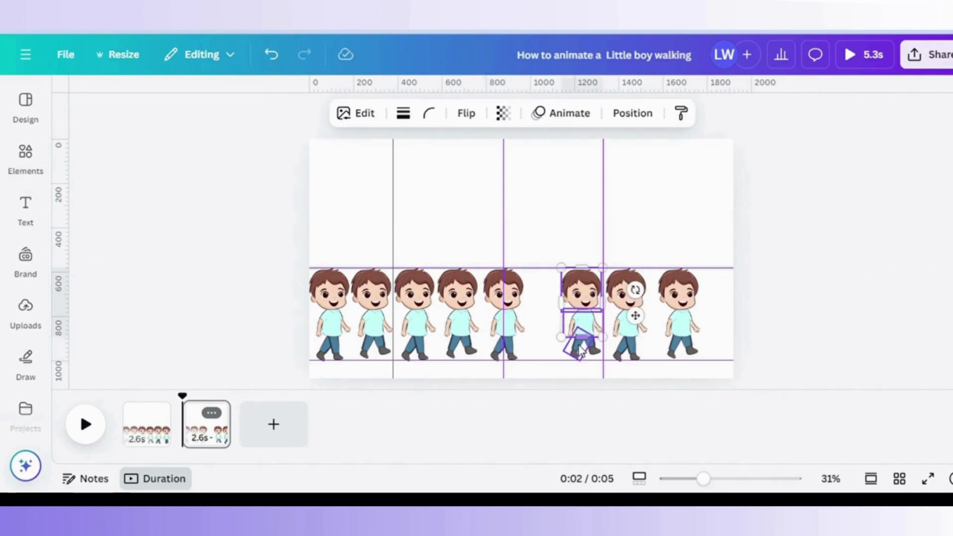
shift+click(585, 343)
drag(585, 339, 558, 319)
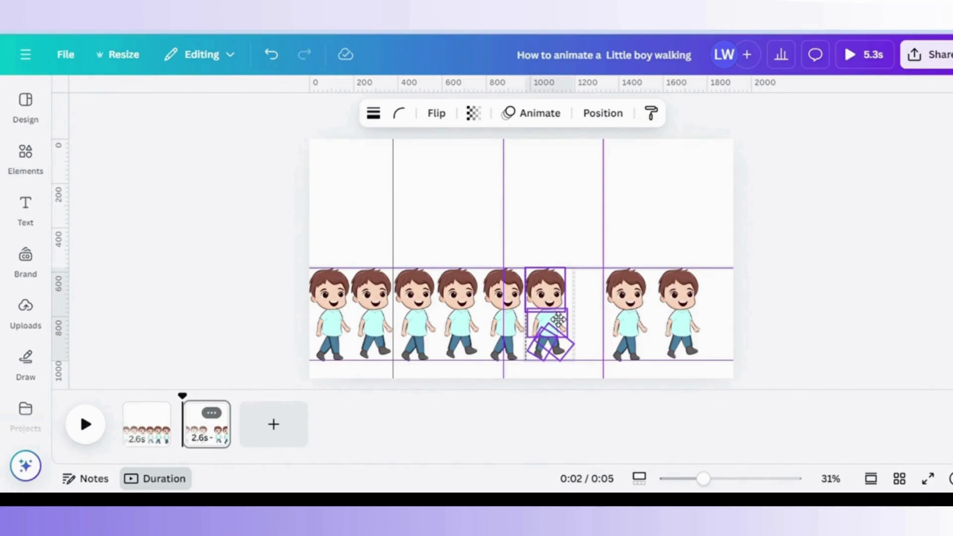
Slide the seventh and eighth boys left beside the sixth.
click(626, 290)
shift+click(632, 323)
shift+click(622, 357)
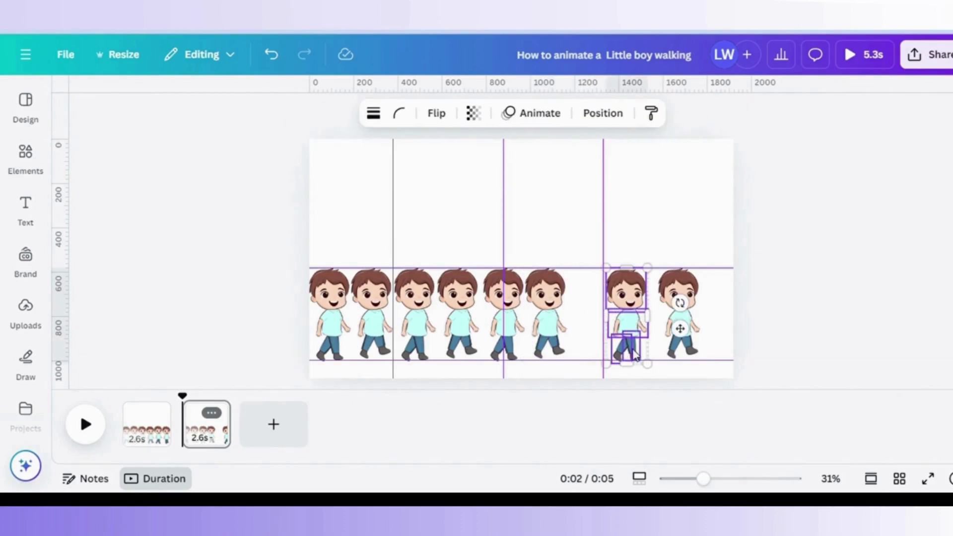
drag(648, 314, 612, 312)
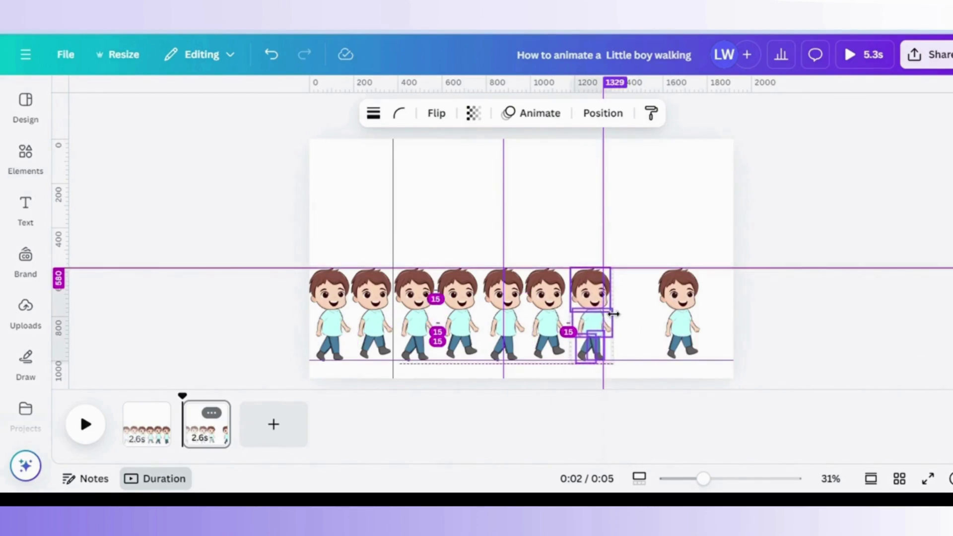
click(678, 291)
shift+click(684, 323)
shift+click(680, 352)
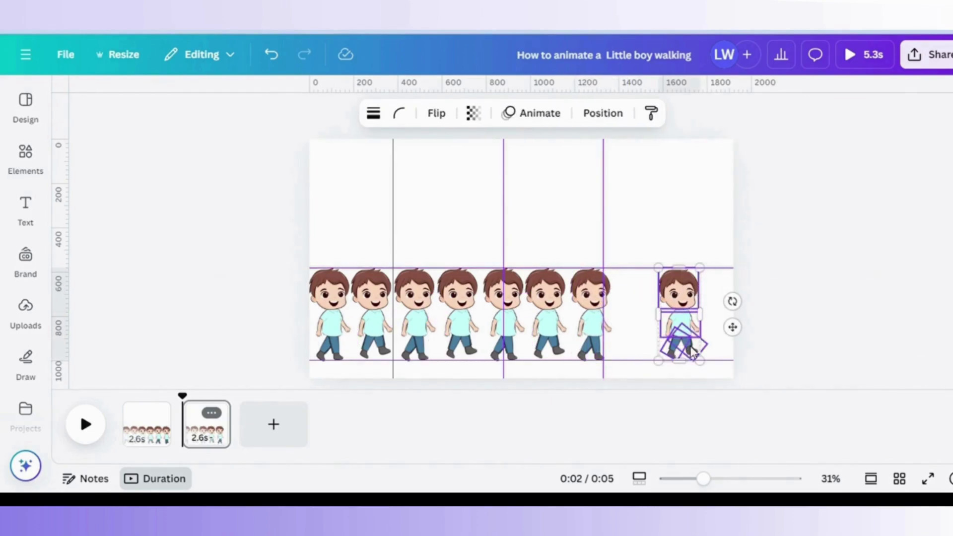
drag(695, 303, 641, 304)
Duplicate the last two boys and place the copied pair at the end of the row.
click(793, 321)
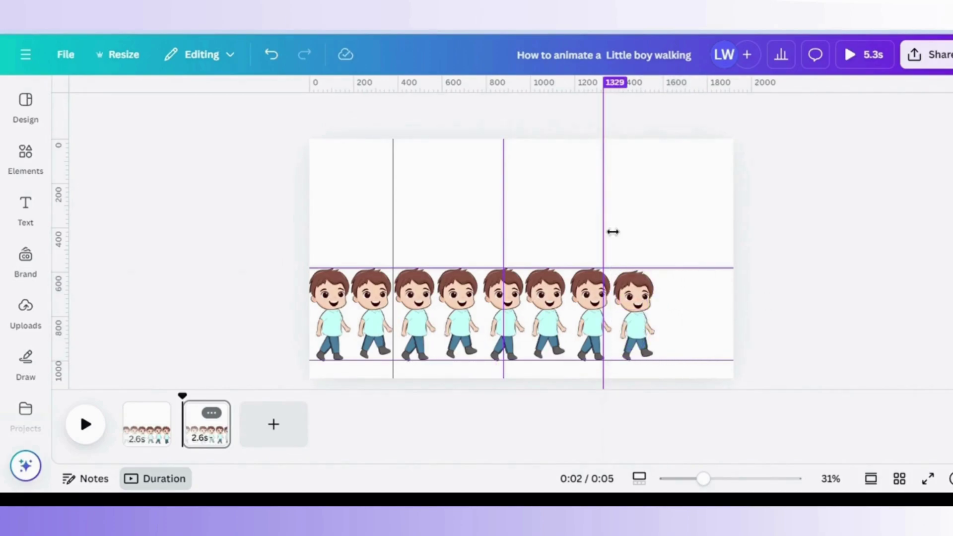
click(707, 357)
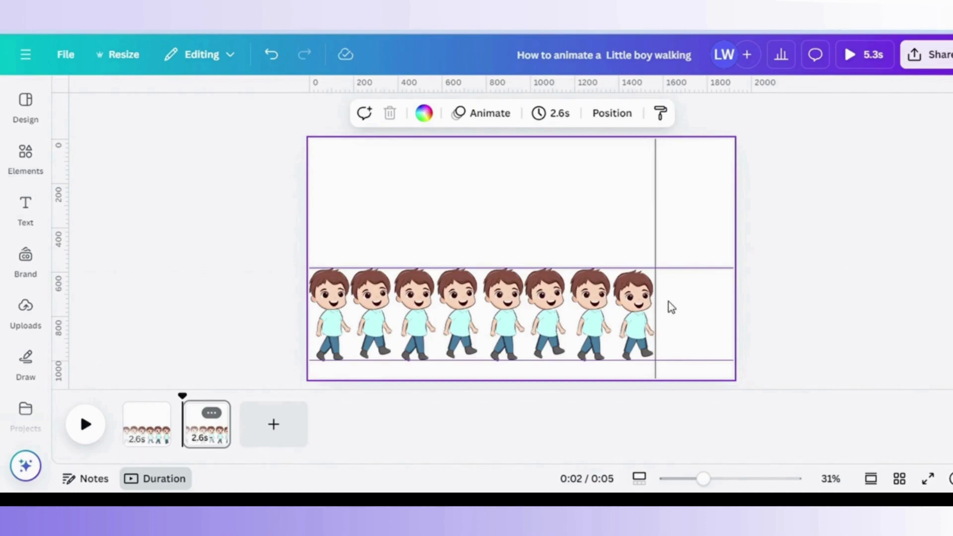
click(591, 293)
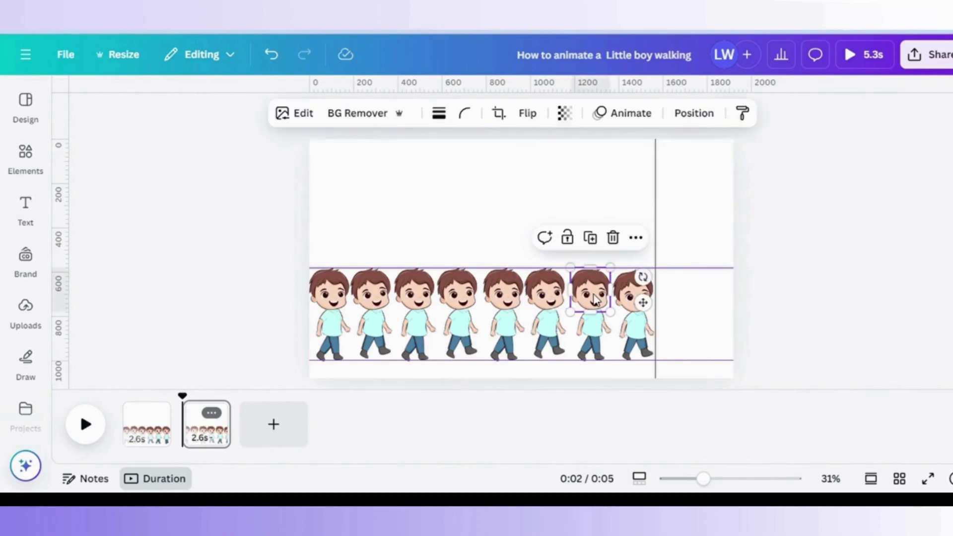
shift+click(595, 332)
shift+click(598, 353)
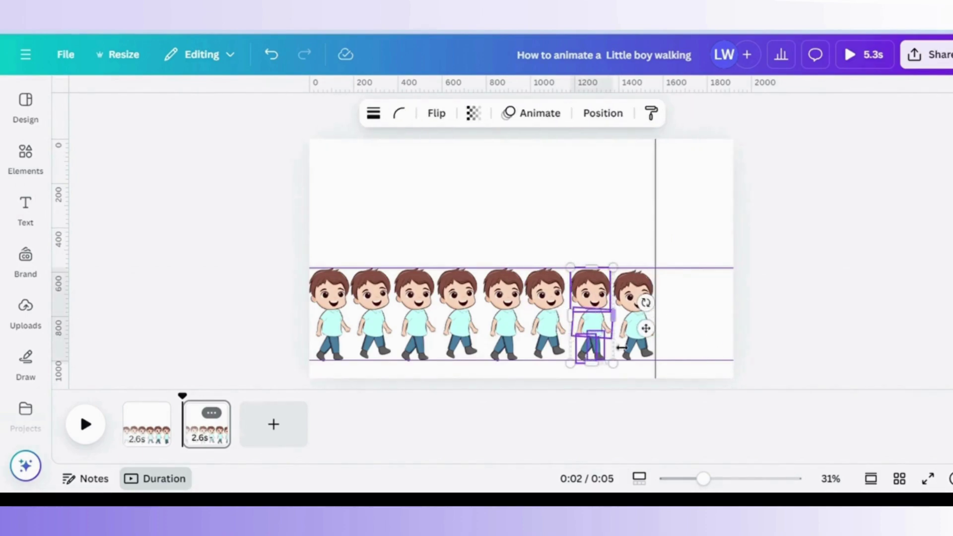
shift+click(637, 296)
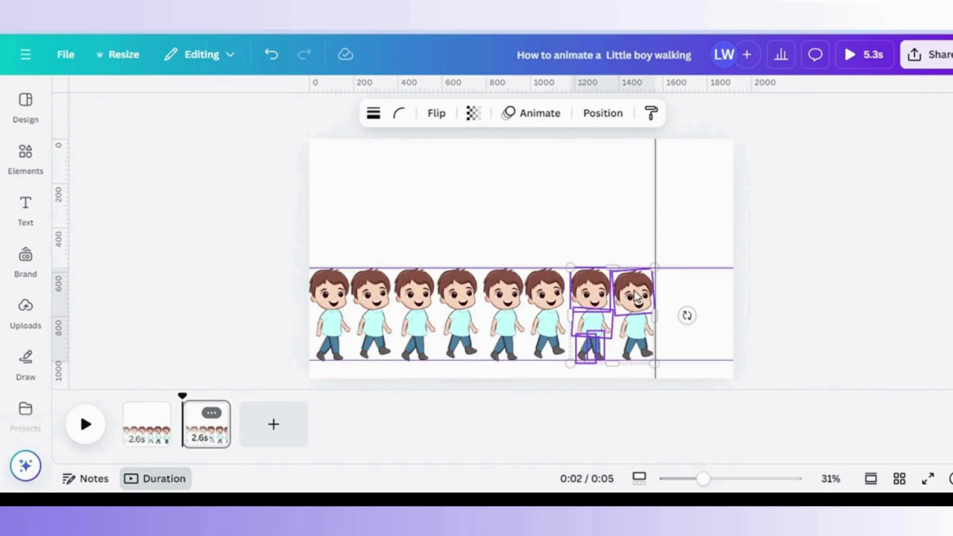
shift+click(649, 351)
right_click(653, 305)
click(712, 147)
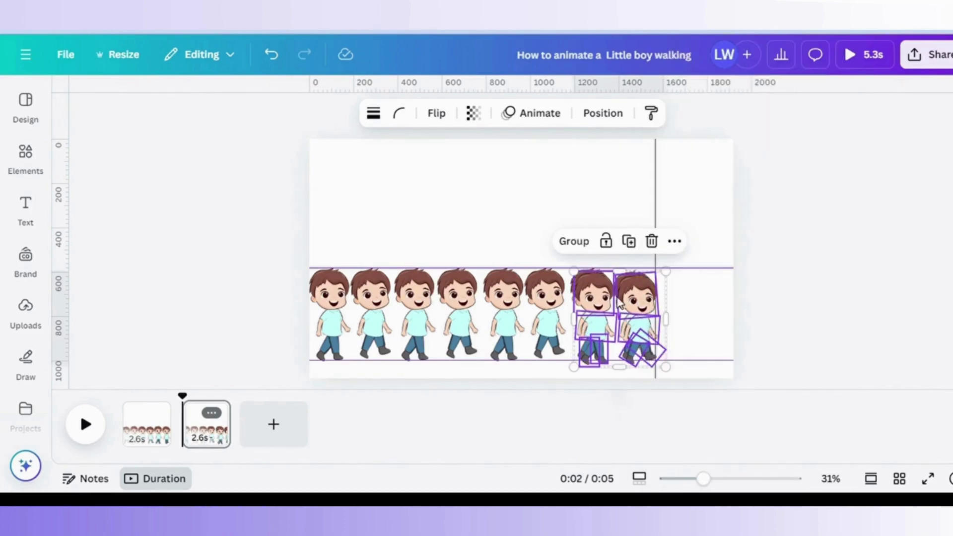
drag(621, 304, 704, 298)
Return to the first page and preview the animation across both pages.
click(339, 303)
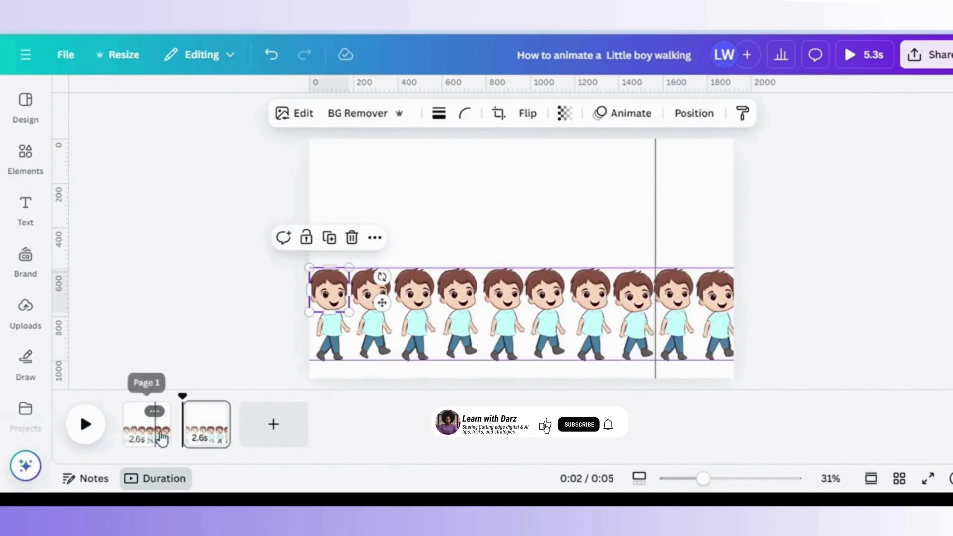
click(155, 416)
drag(171, 403, 204, 416)
Duplicate page 2 as page 3 and group the second boy's head, torso and legs.
click(213, 411)
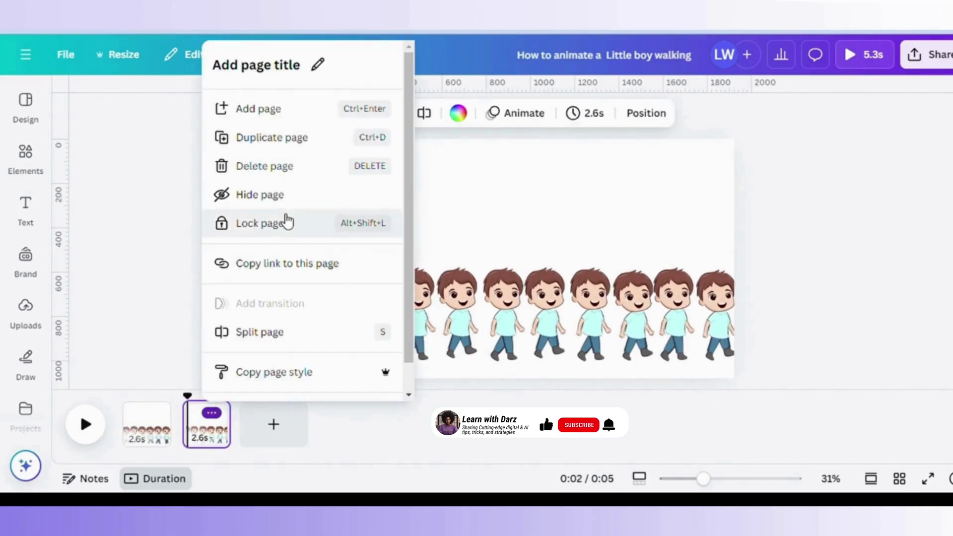
click(288, 144)
click(335, 286)
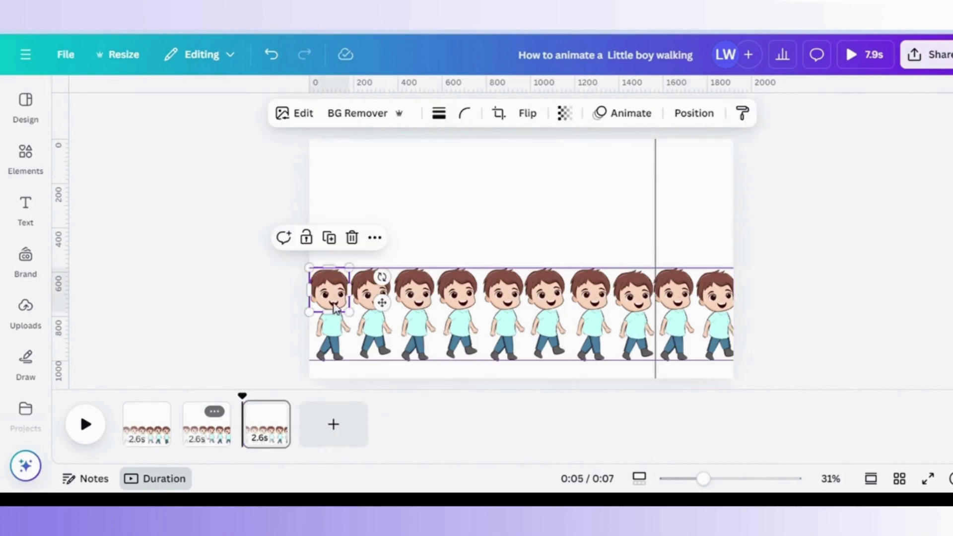
shift+click(328, 322)
shift+click(322, 360)
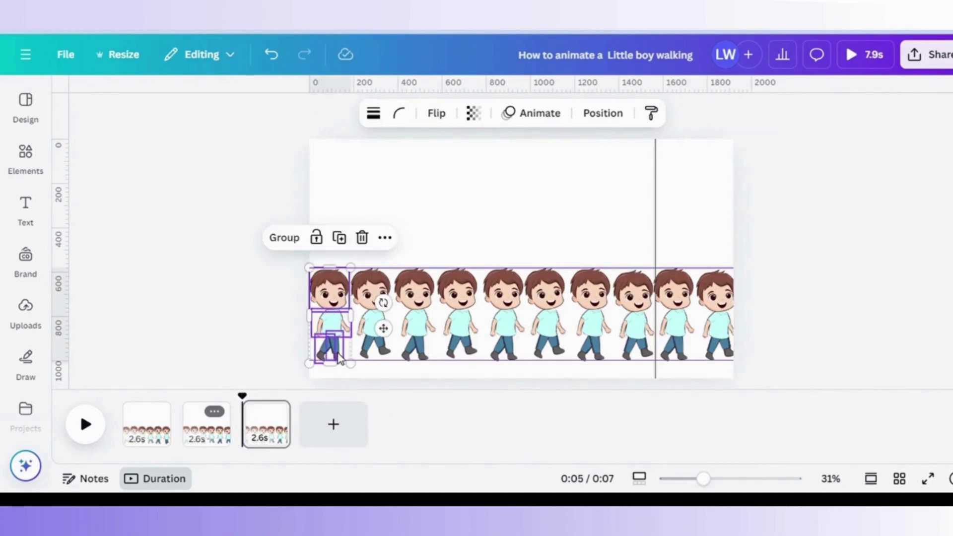
click(371, 290)
shift+click(372, 323)
shift+click(372, 352)
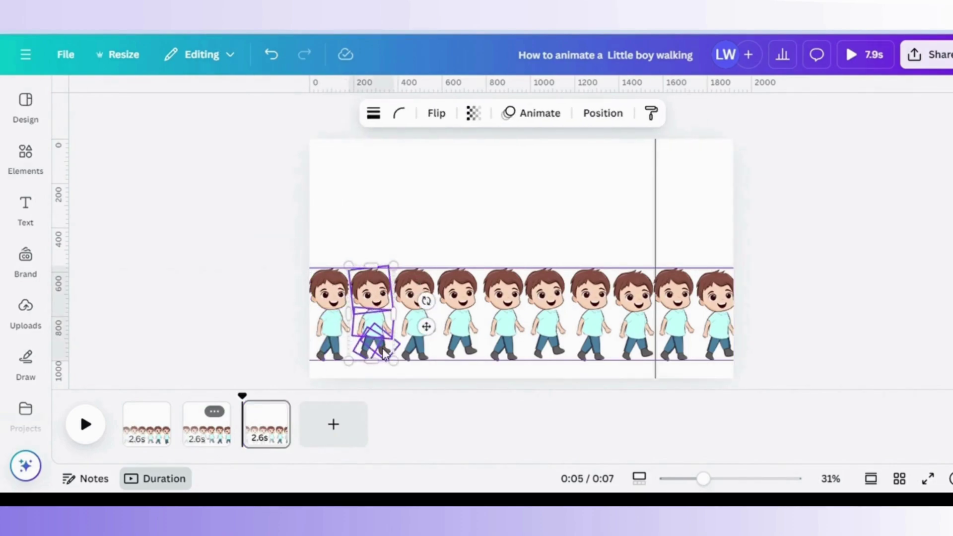
shift+click(386, 348)
click(329, 237)
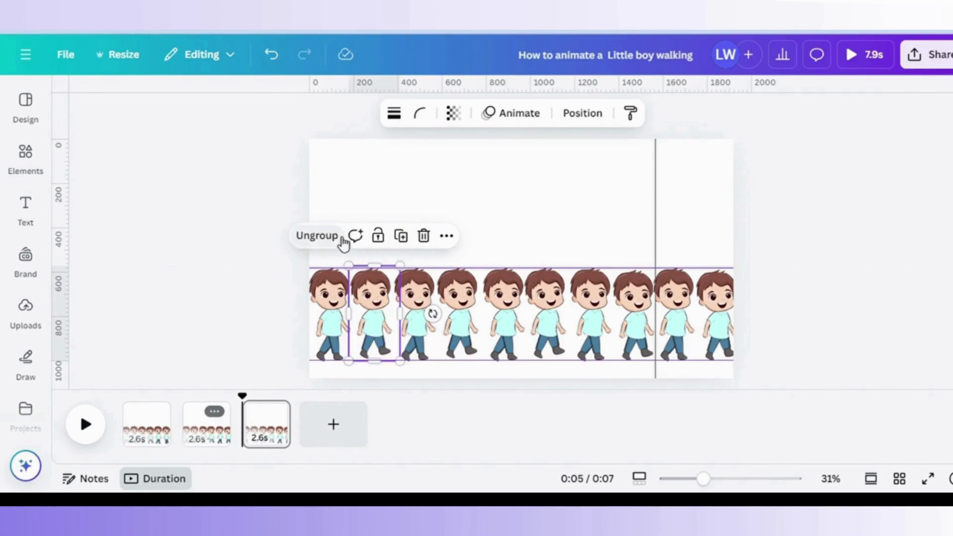
Group the third and fourth boys' heads, torsos and legs into single objects.
click(415, 290)
shift+click(416, 323)
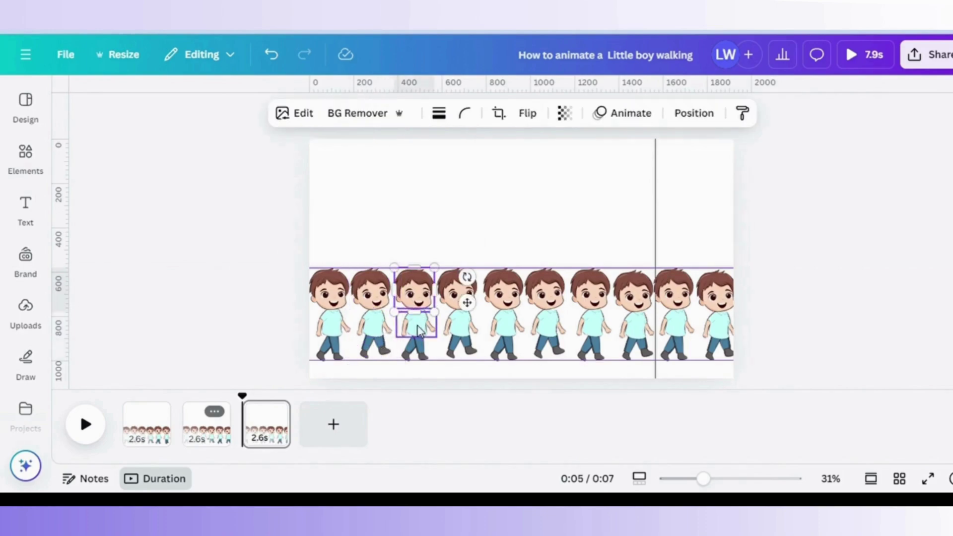
shift+click(415, 353)
shift+click(423, 354)
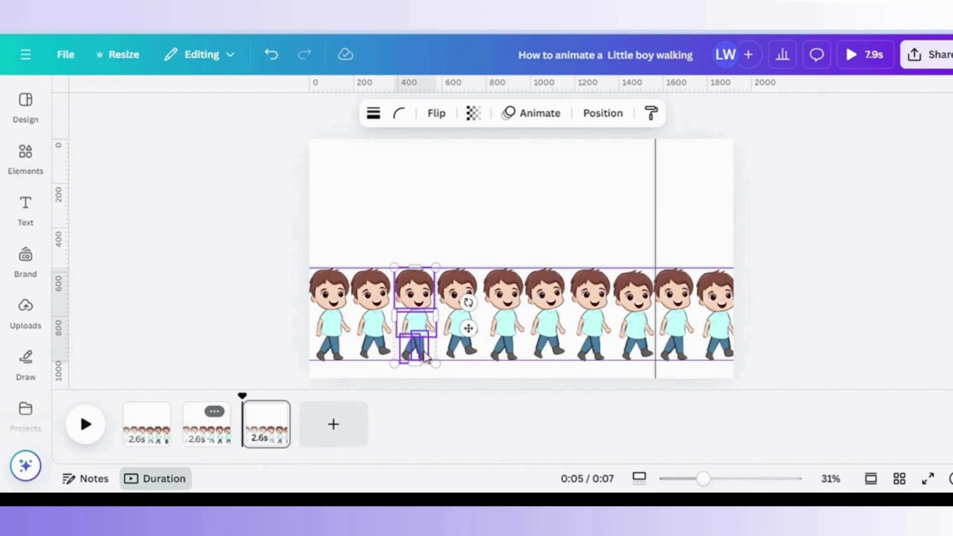
click(373, 238)
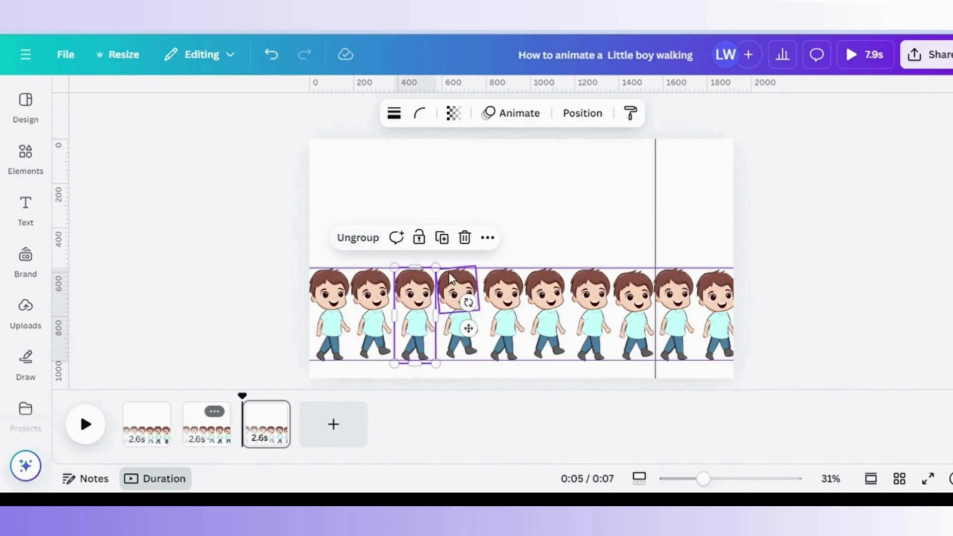
shift+click(452, 281)
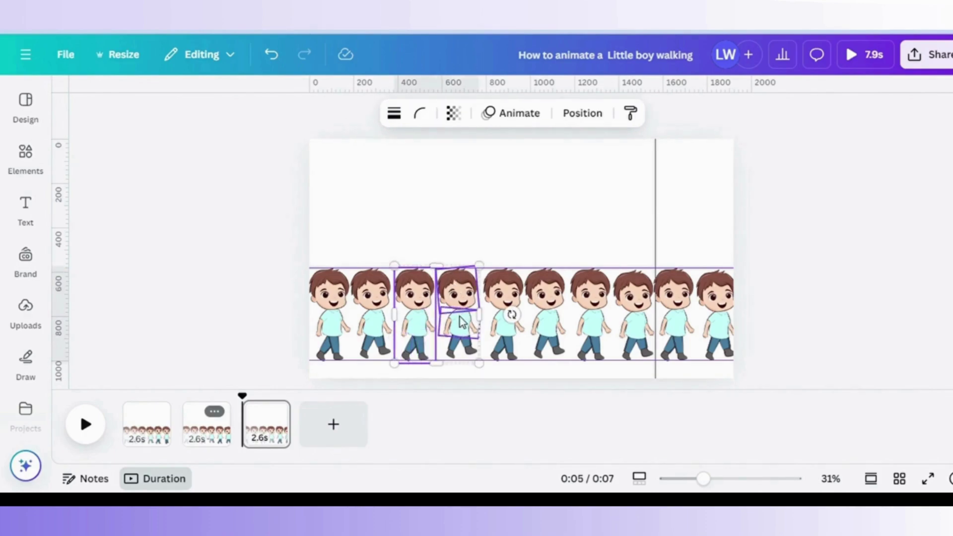
click(462, 258)
click(462, 325)
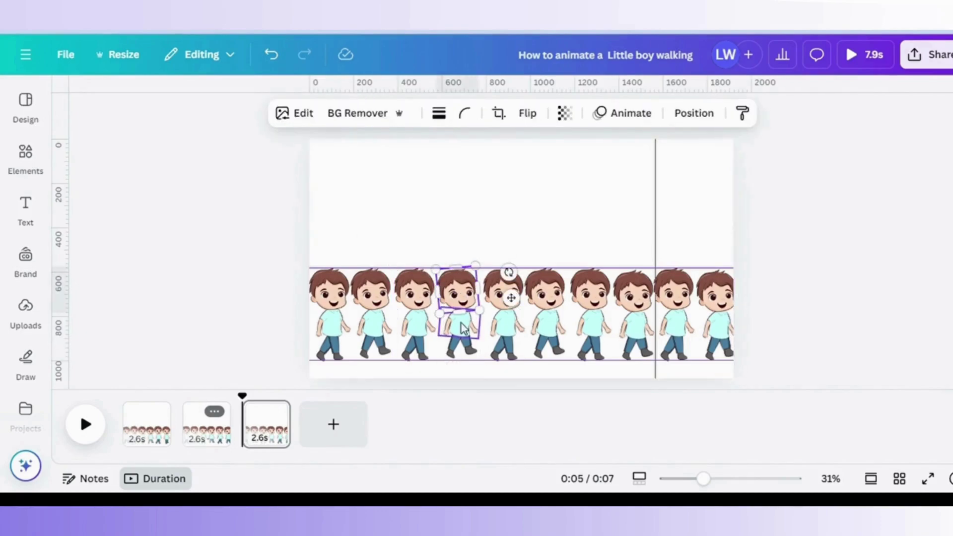
shift+click(455, 348)
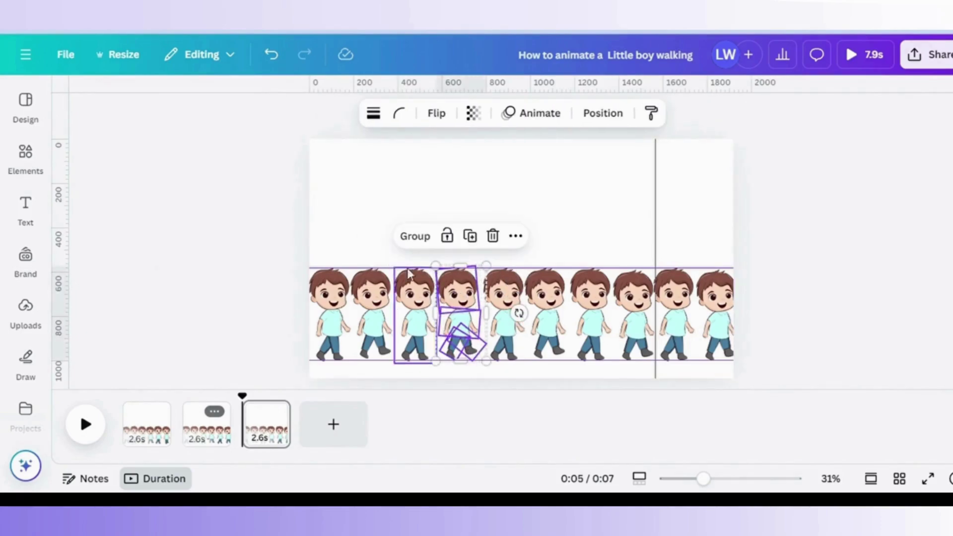
click(412, 237)
Group the fifth, sixth and seventh boys' parts, using Ctrl+G for the latter two.
click(504, 323)
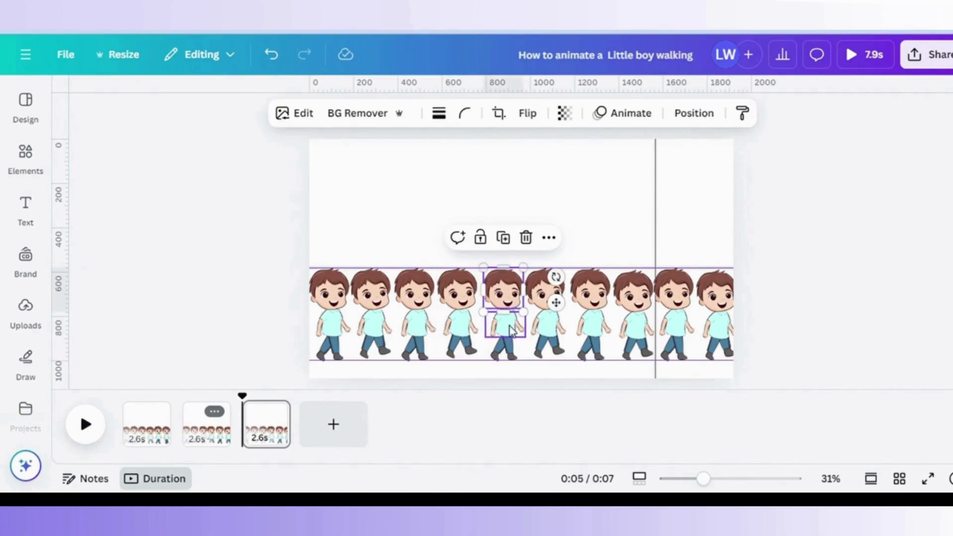
shift+click(502, 350)
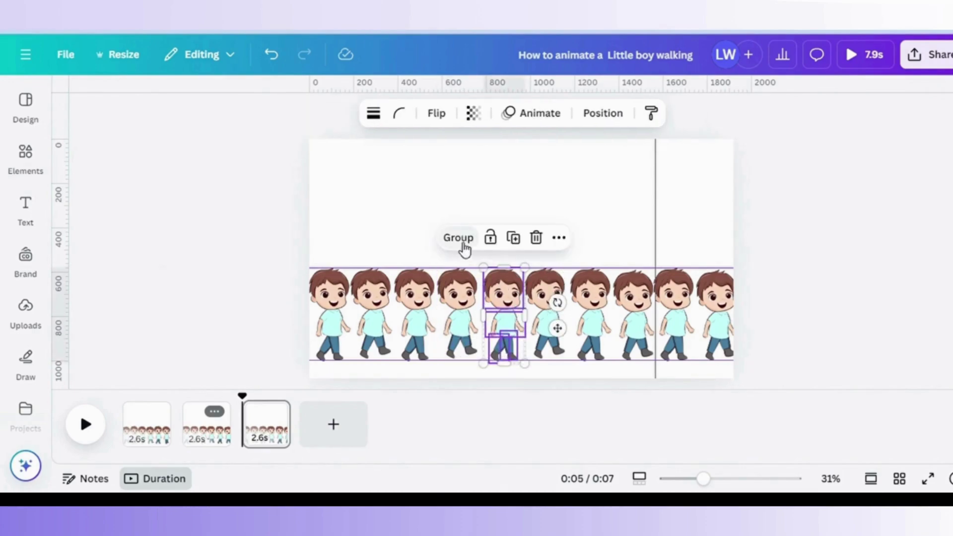
click(457, 238)
click(554, 293)
shift+click(546, 342)
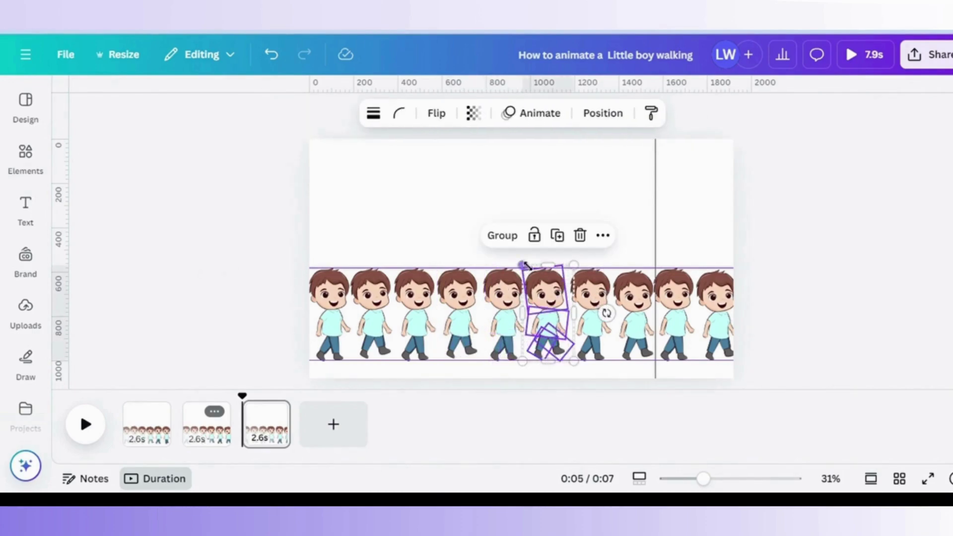
key(ctrl+g)
click(589, 284)
shift+click(593, 322)
shift+click(590, 353)
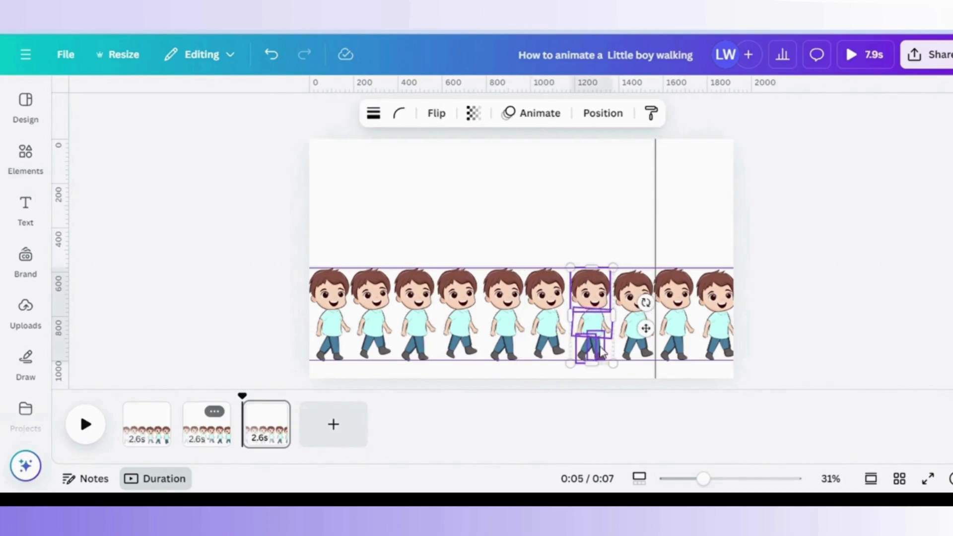
key(ctrl+g)
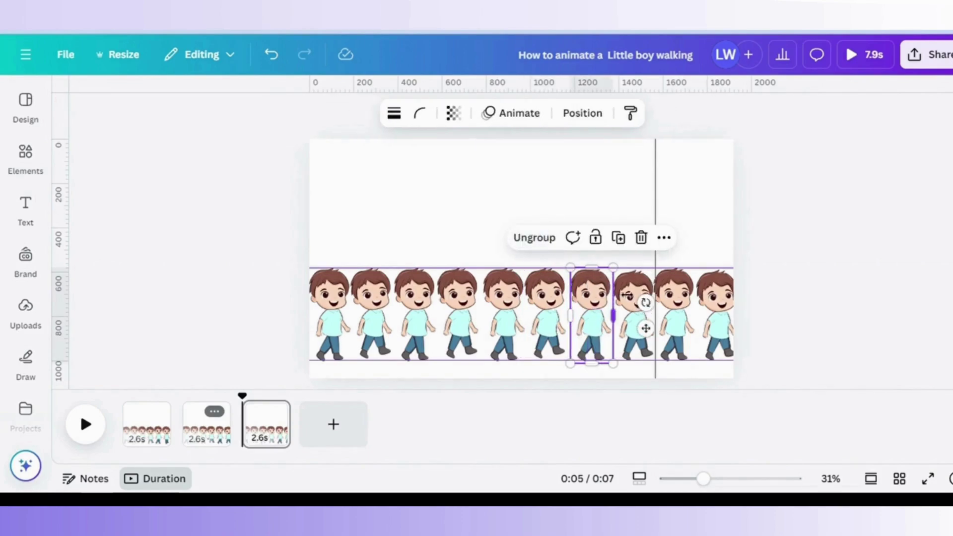
Group the eighth, ninth and tenth boys' parts and clear the selection.
click(640, 337)
shift+click(637, 347)
click(598, 243)
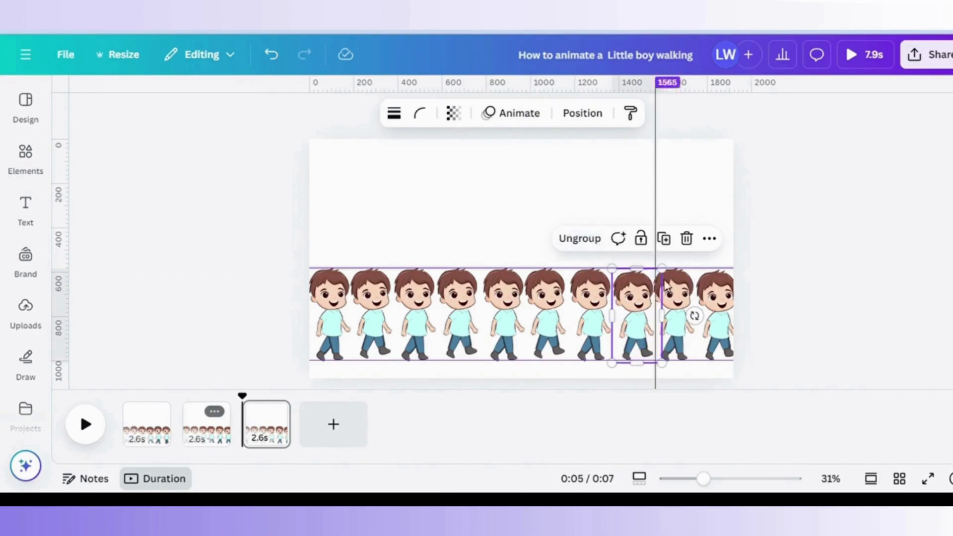
click(675, 296)
shift+click(687, 323)
shift+click(687, 353)
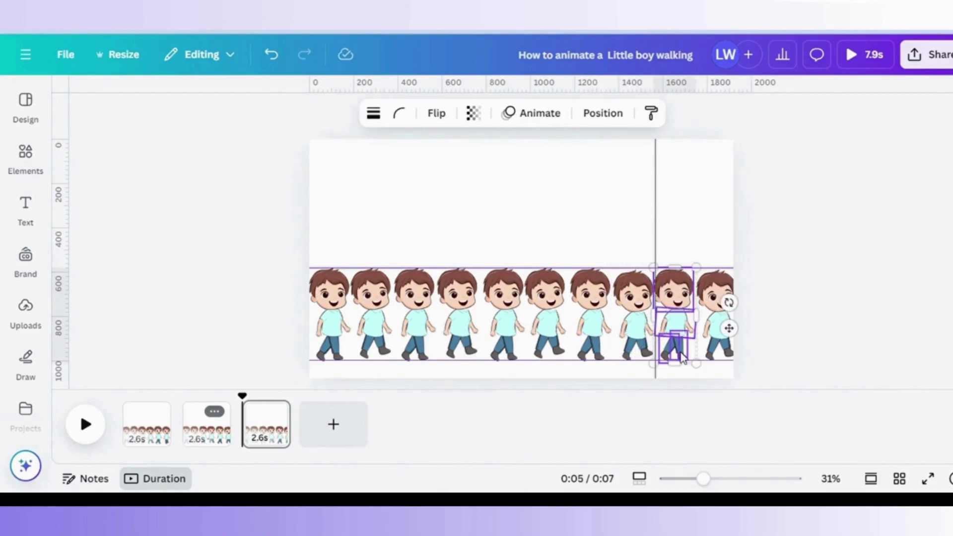
click(638, 239)
click(719, 296)
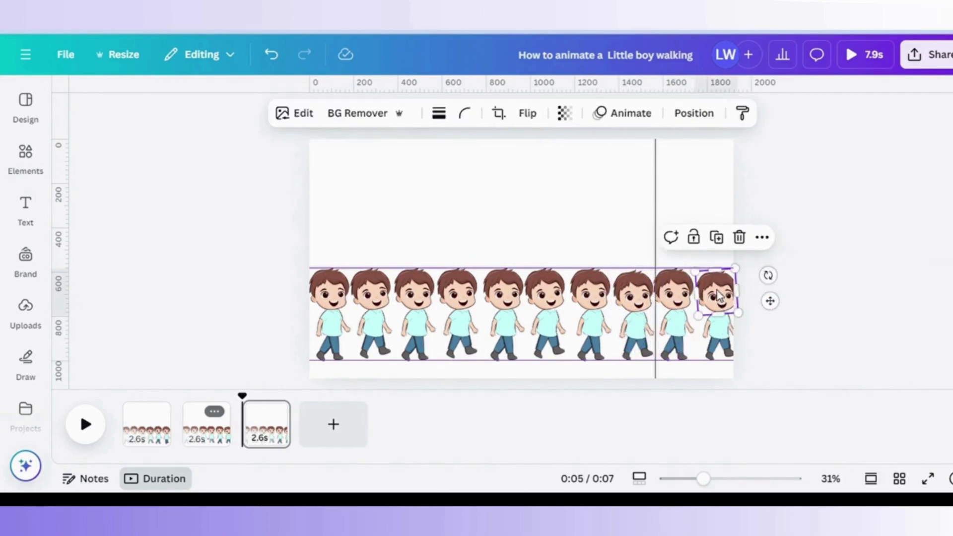
shift+click(718, 323)
shift+click(718, 348)
click(665, 238)
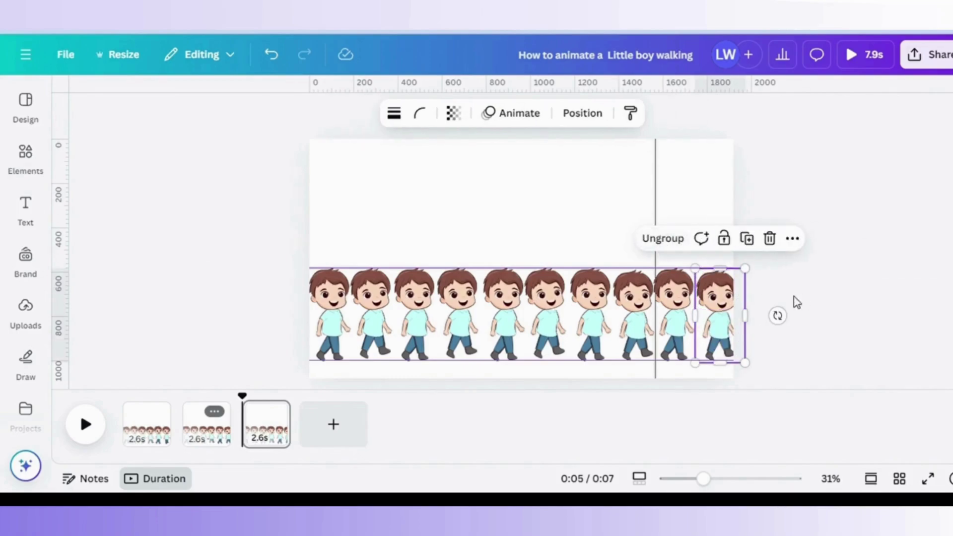
click(797, 302)
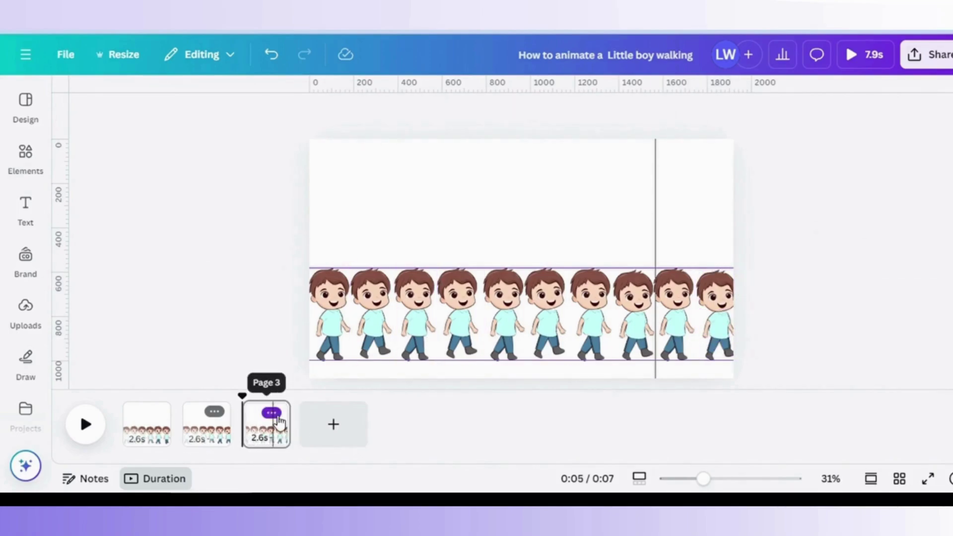
Duplicate page 3 as page 4, then show page 3's layer ordering.
click(278, 418)
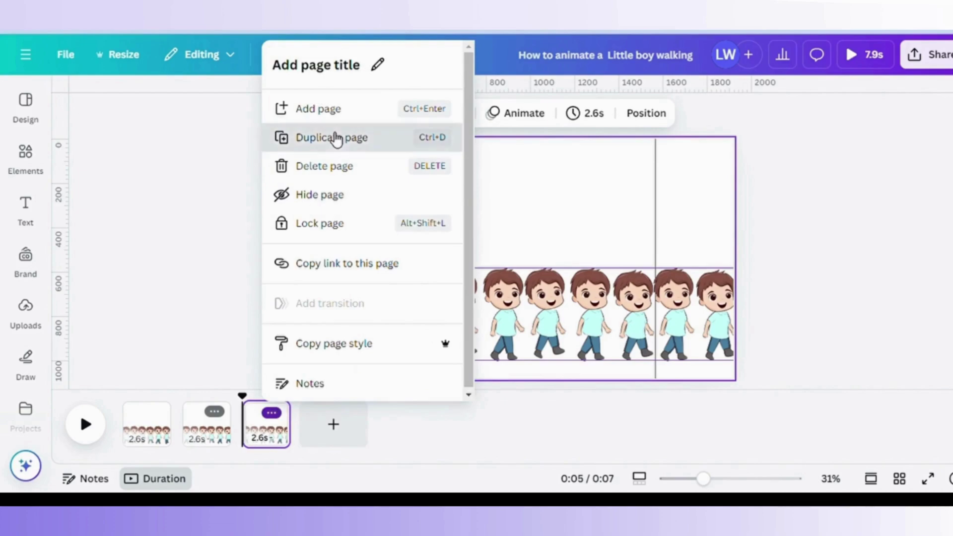
click(331, 138)
click(282, 419)
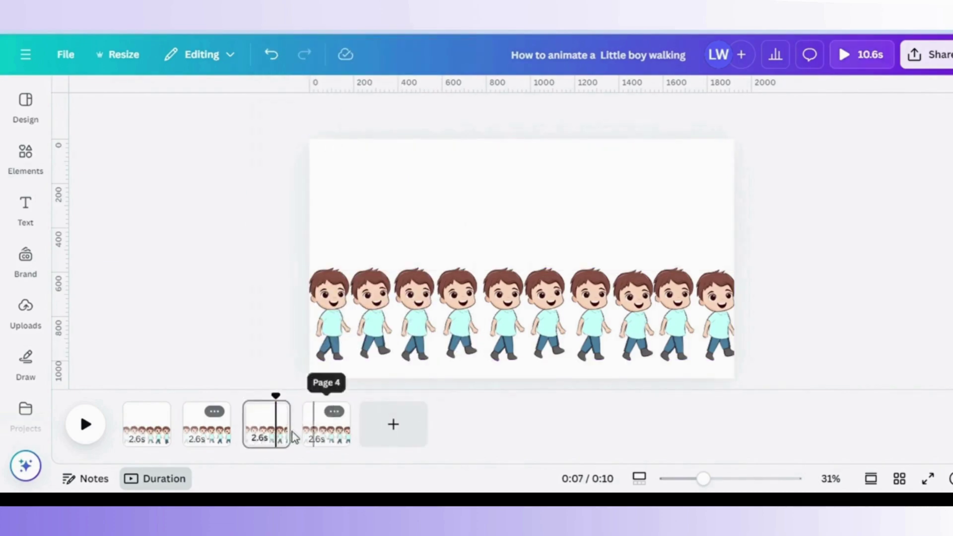
click(614, 114)
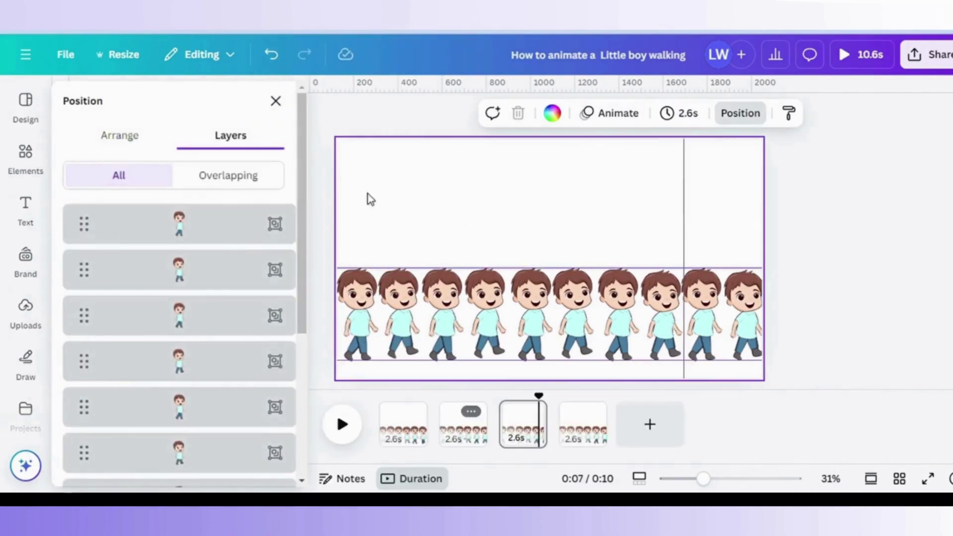
Select the ten boy layers in page 3's Layers list, then the page background.
click(245, 239)
click(220, 270)
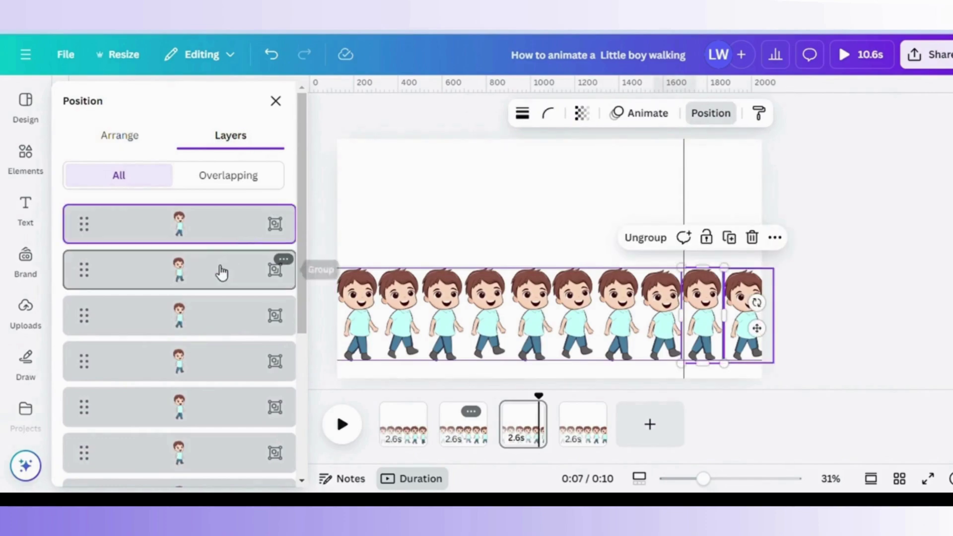
click(205, 318)
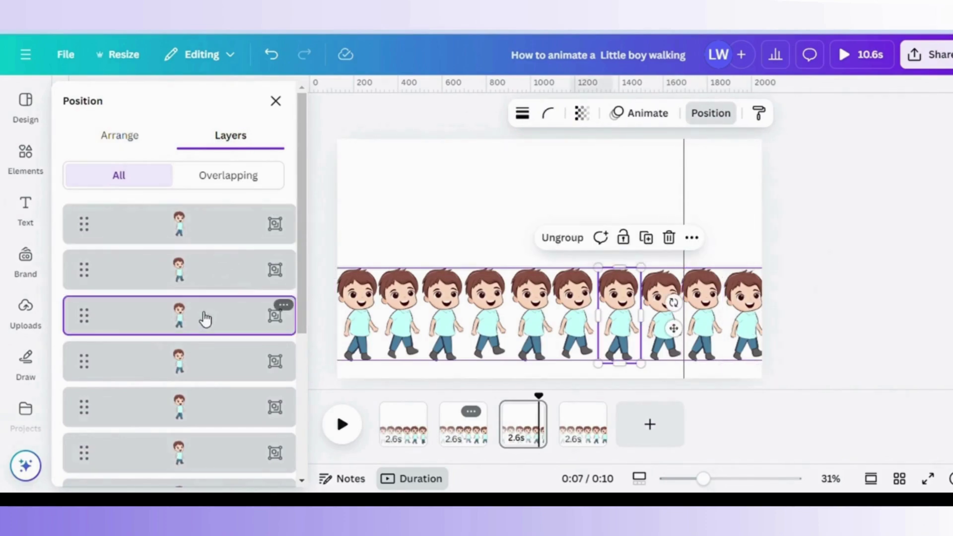
click(220, 242)
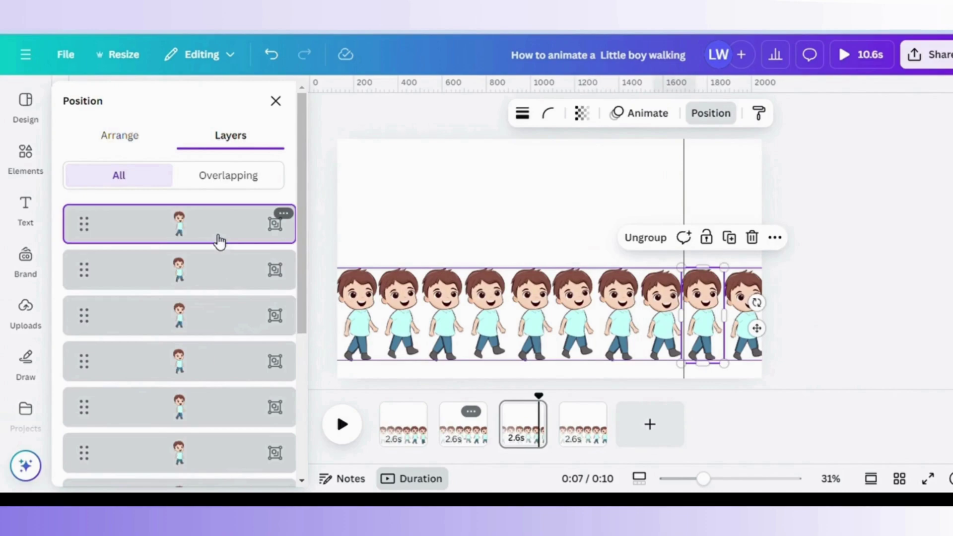
scroll(308, 260, down, 5)
shift+click(248, 365)
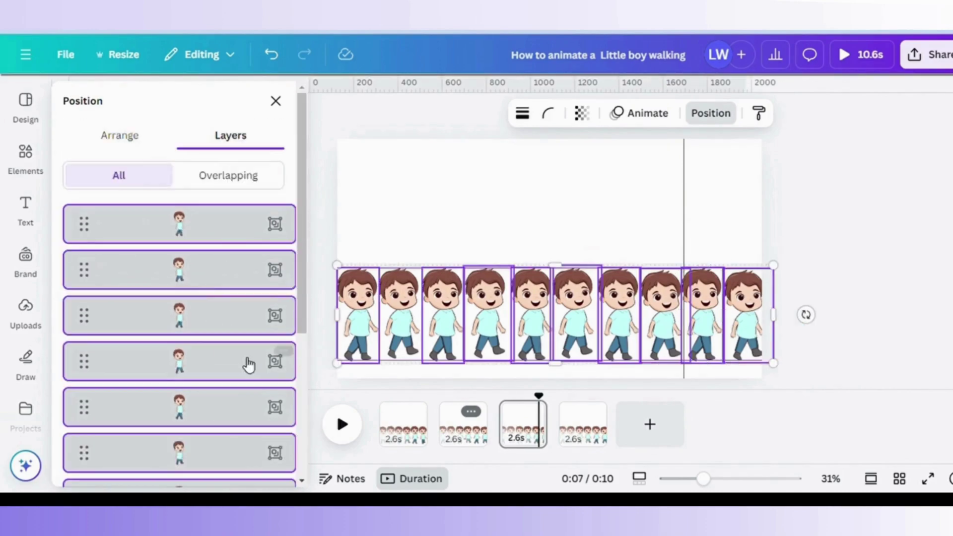
click(366, 234)
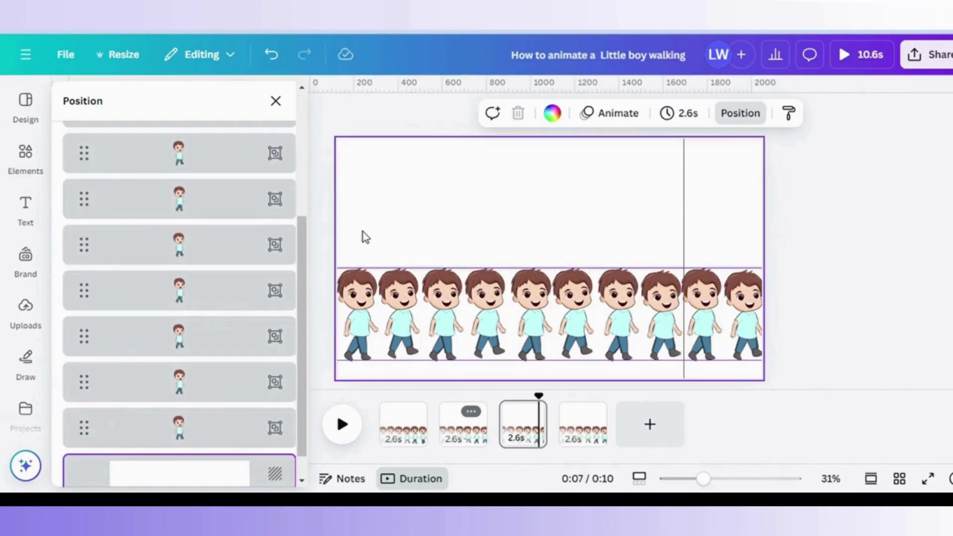
drag(304, 270, 300, 347)
Reorder the boy layers: move the first and third boys down and the sixth up.
click(215, 408)
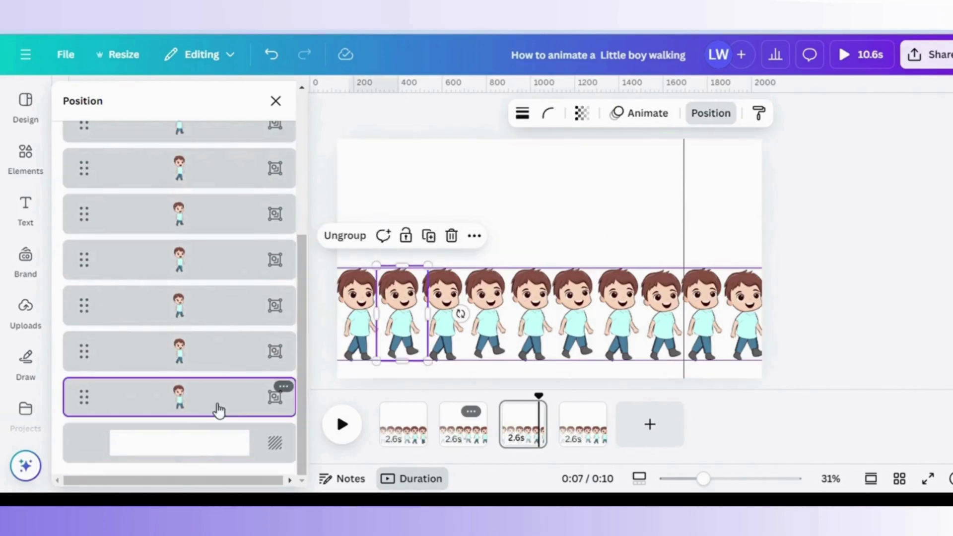
click(213, 364)
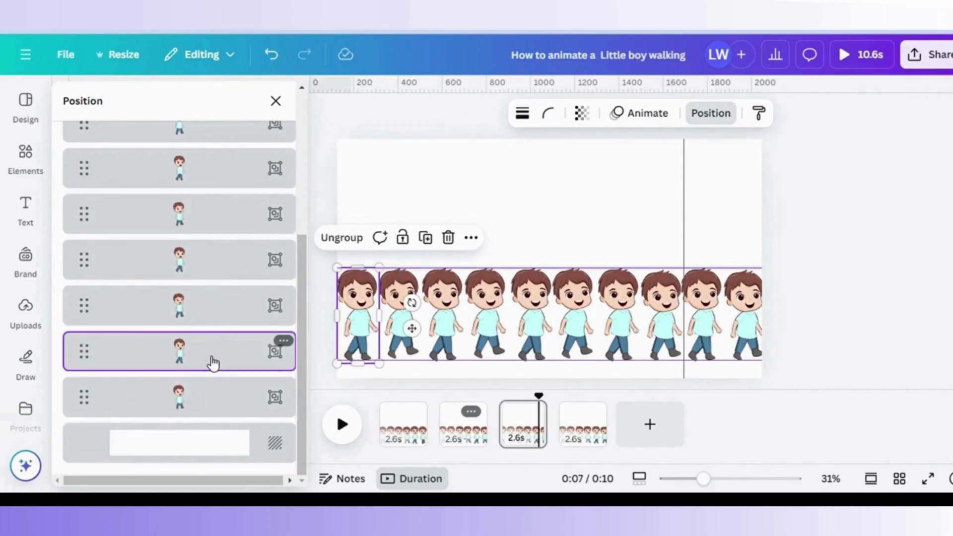
drag(92, 353, 81, 426)
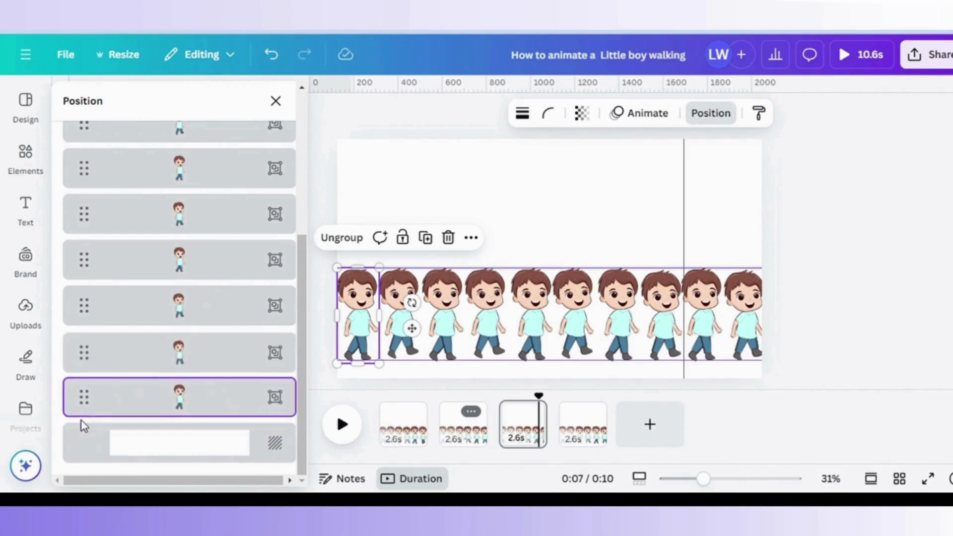
click(177, 311)
click(128, 332)
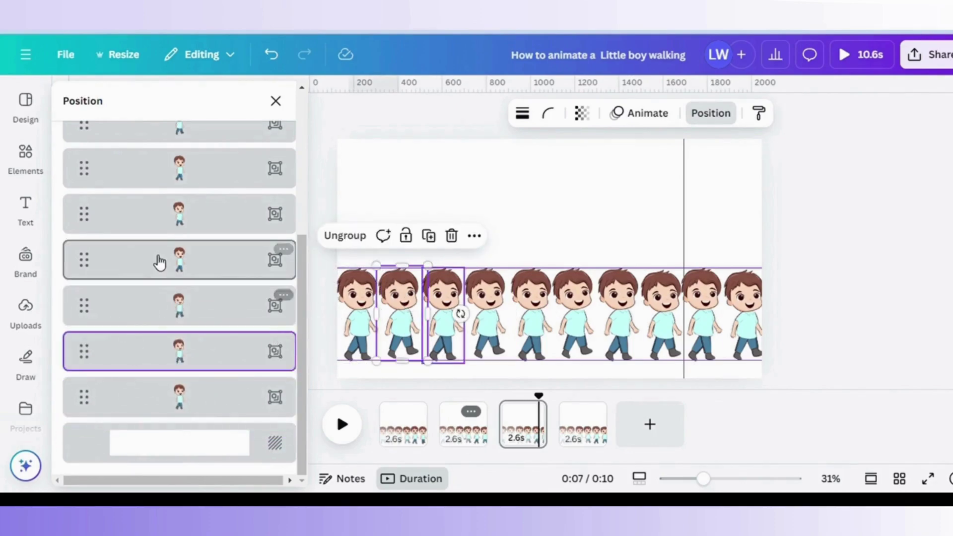
click(160, 260)
drag(100, 271, 94, 342)
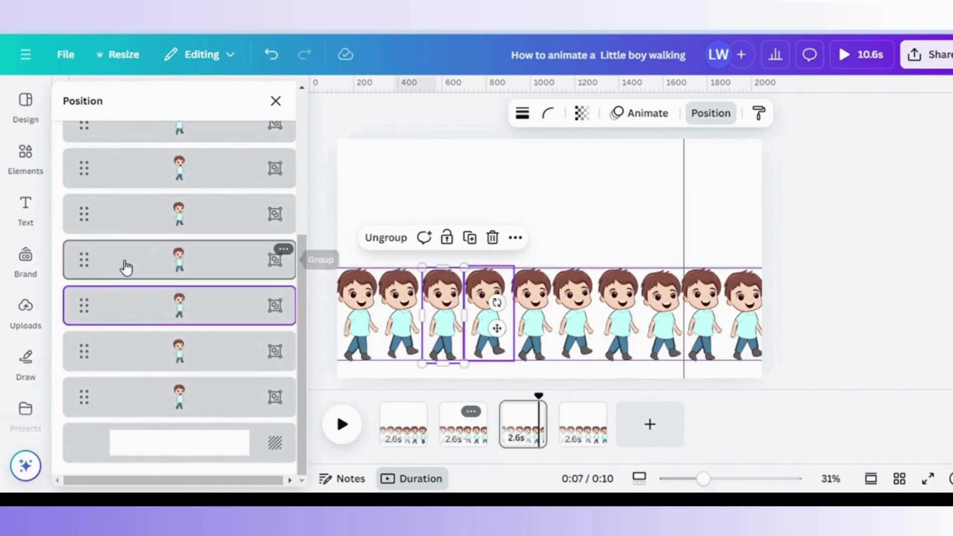
click(124, 266)
scroll(124, 269, up, 3)
drag(89, 422, 91, 183)
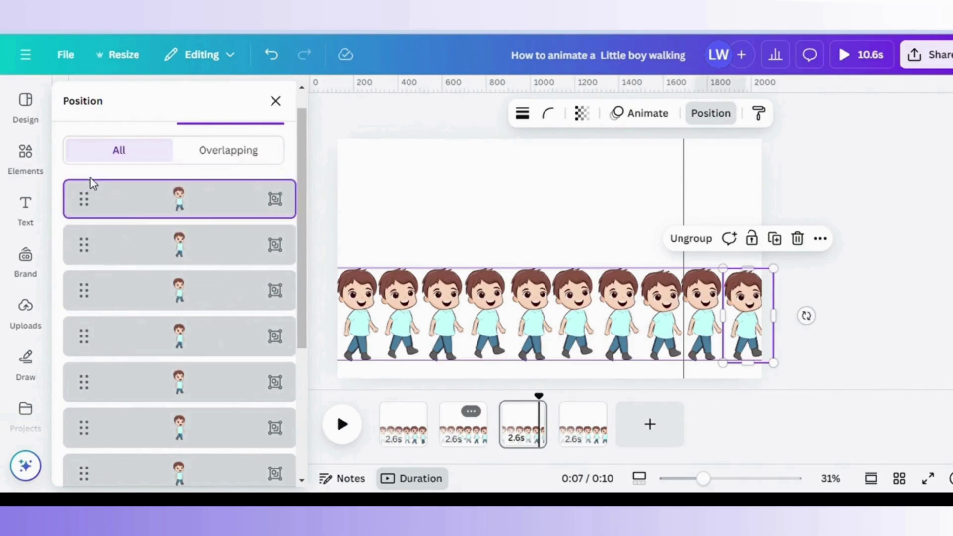
Delete the duplicate fourth page.
click(578, 438)
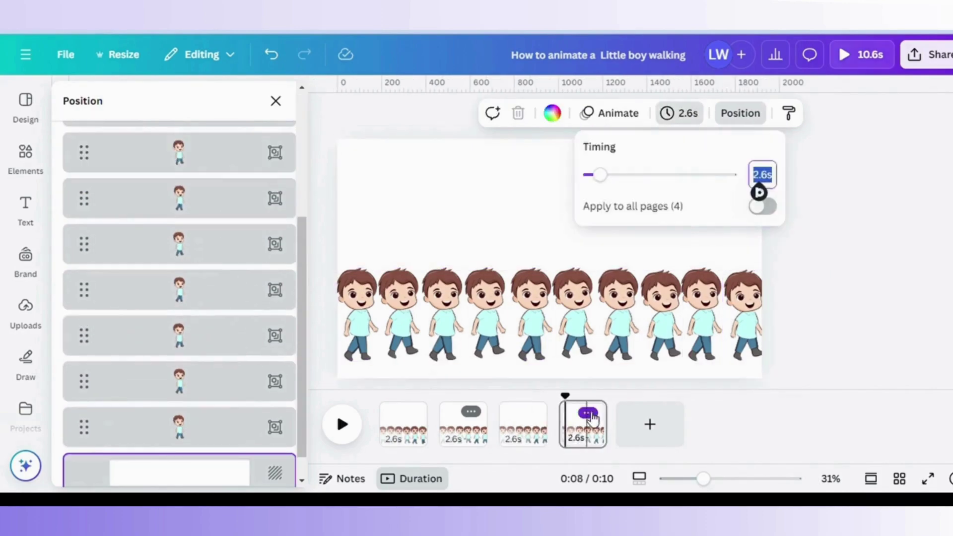
click(588, 412)
click(653, 164)
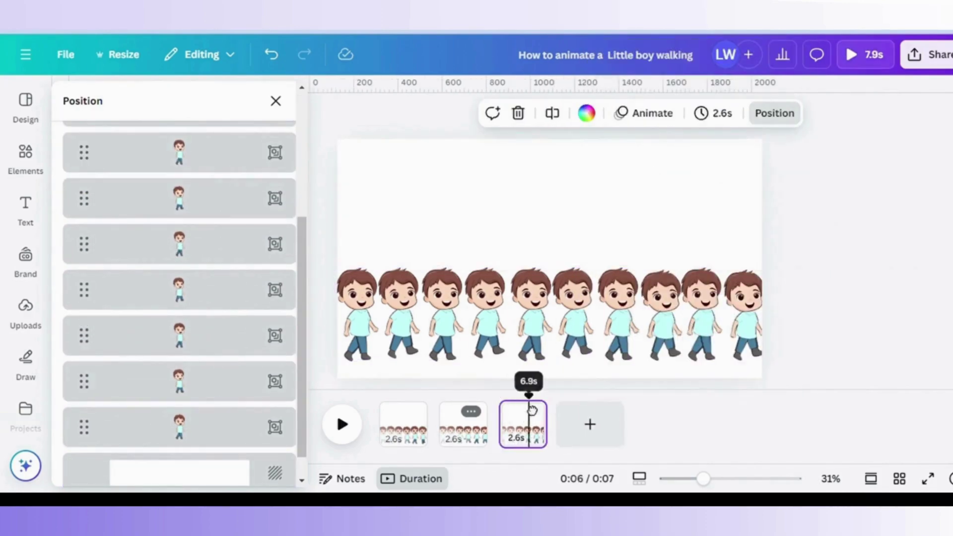
Select all the boys on page 3 via the Layers list.
scroll(240, 408, down, 1)
click(239, 409)
click(229, 355)
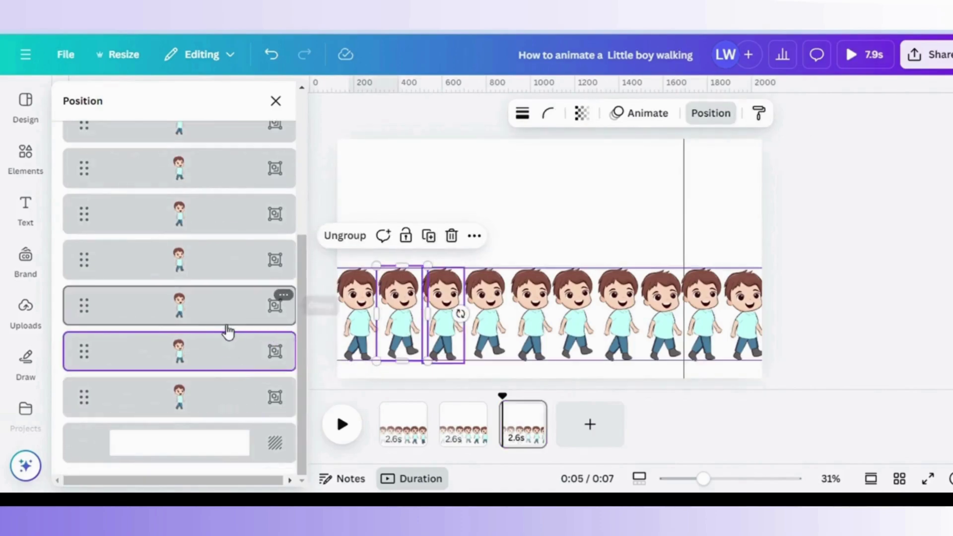
click(227, 320)
click(209, 364)
scroll(259, 253, up, 5)
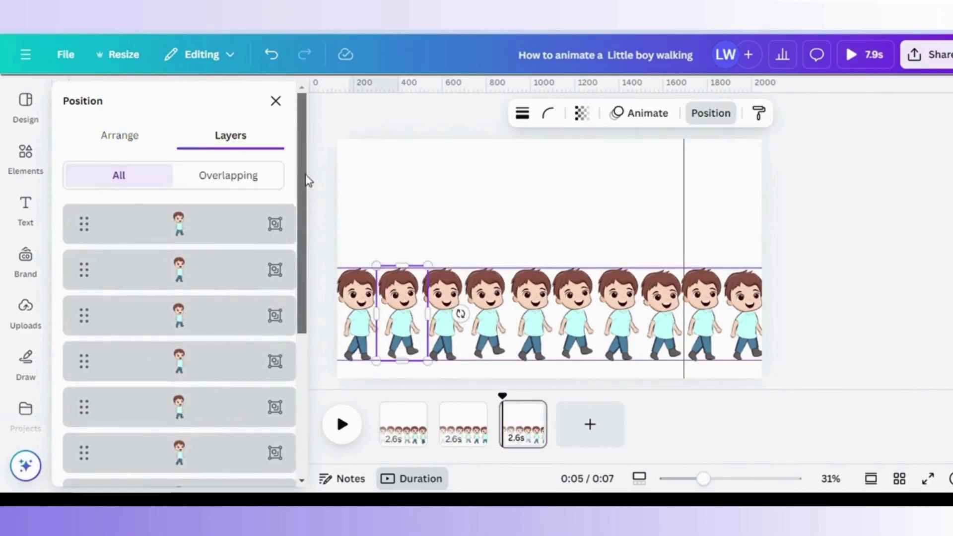
shift+click(262, 223)
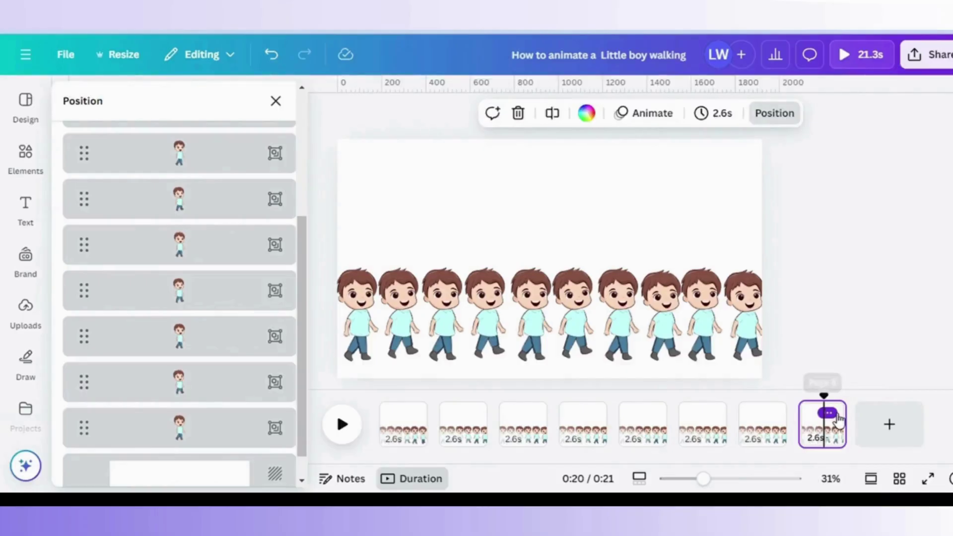
Duplicate page 8 twice, then delete the two extra pages and rewind to page 1.
click(836, 414)
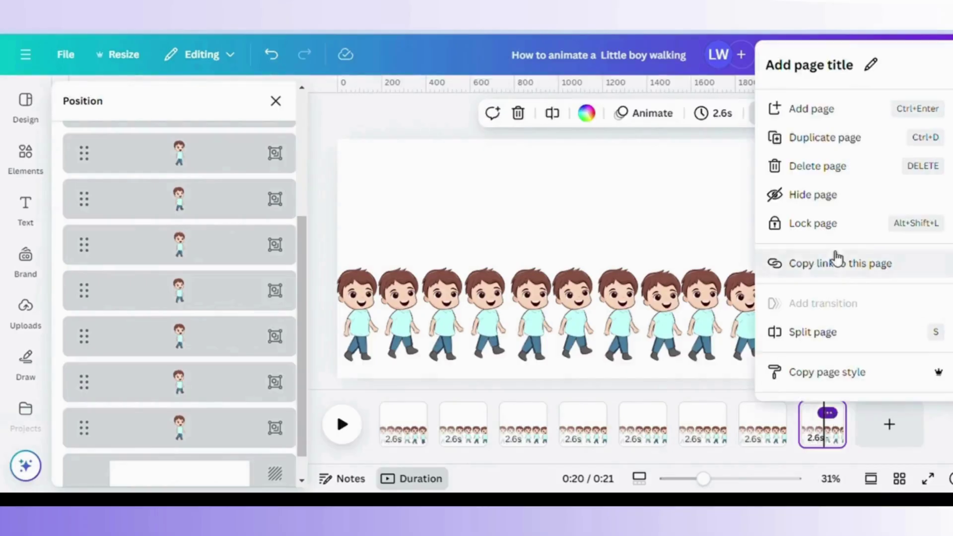
click(839, 151)
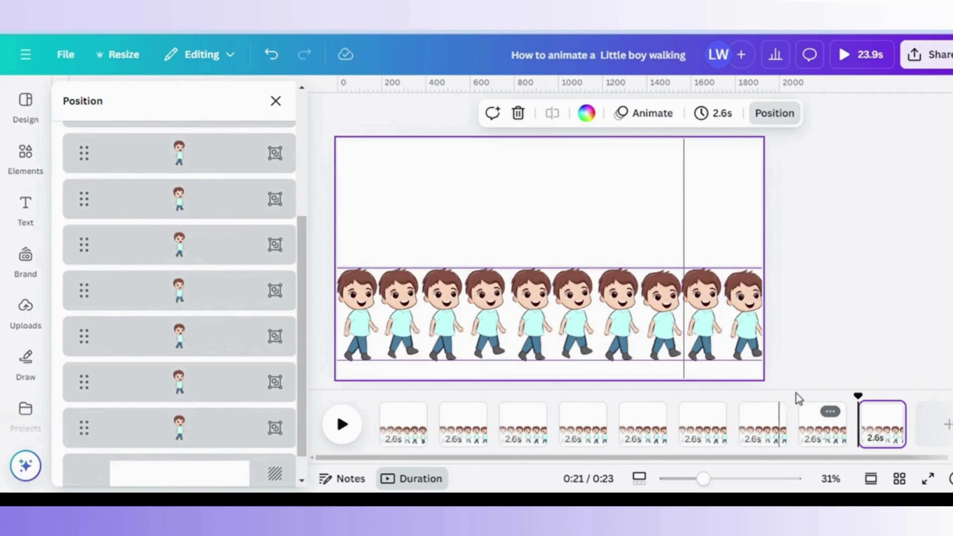
click(887, 413)
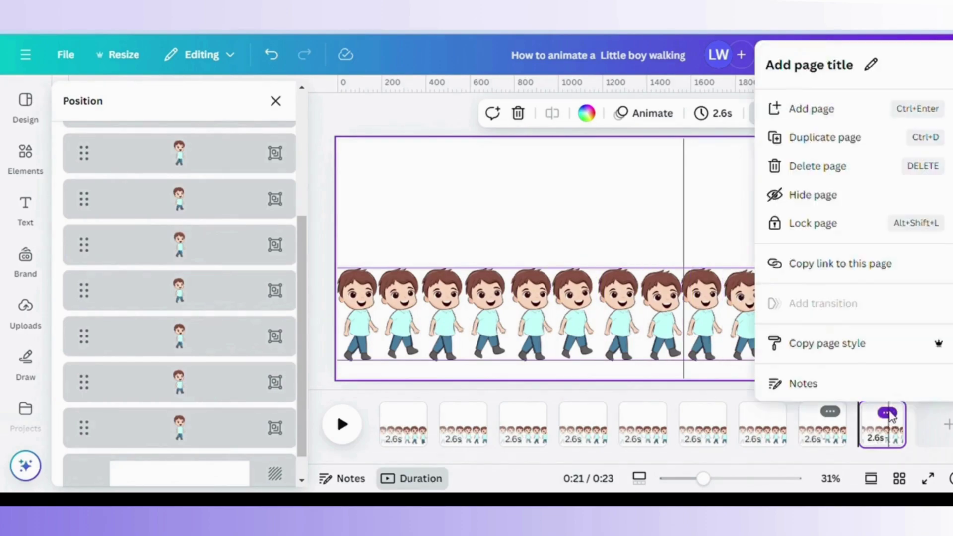
click(849, 143)
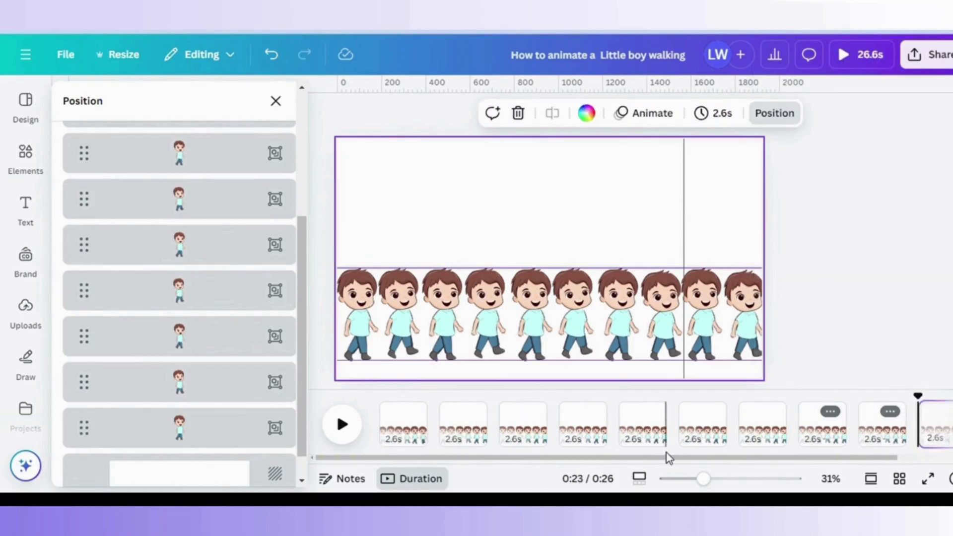
click(417, 424)
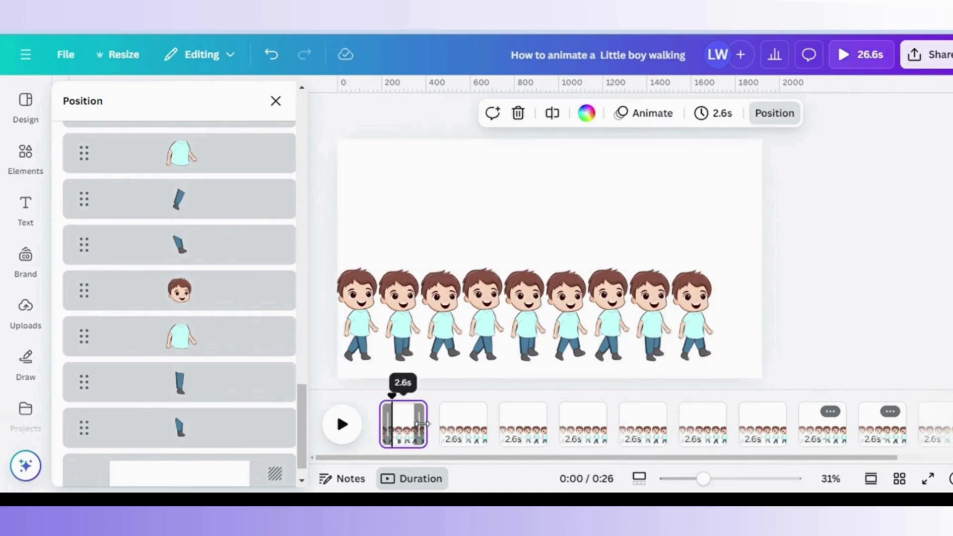
key(Delete)
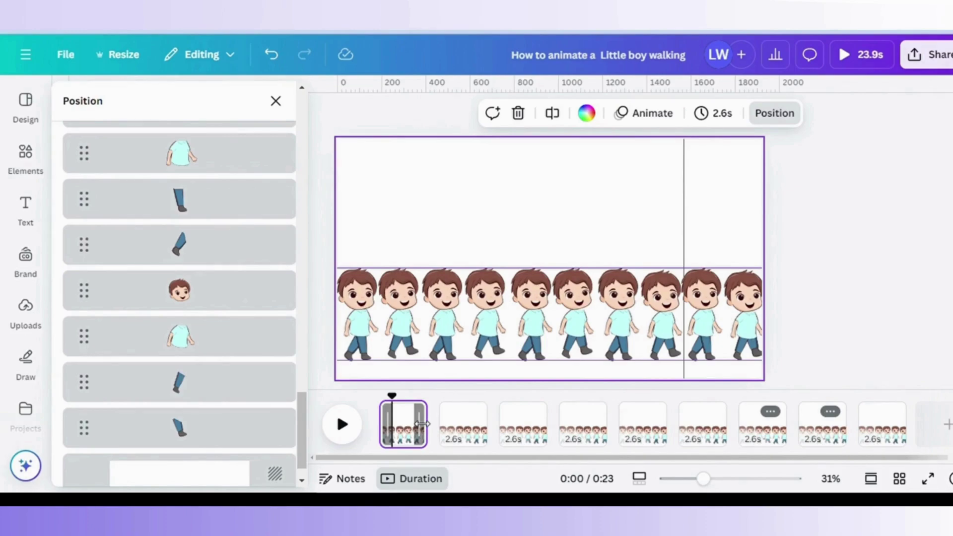
key(Delete)
drag(386, 414, 381, 419)
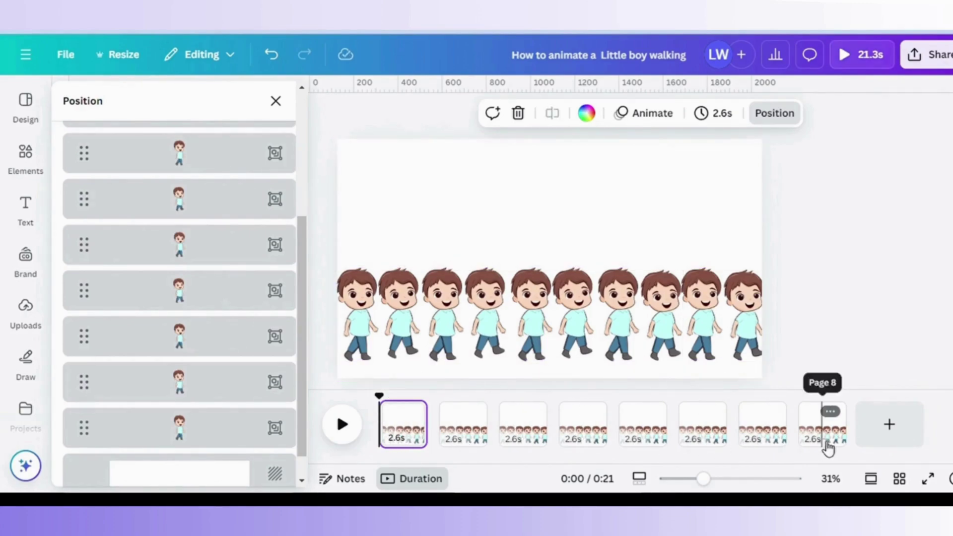
Duplicate page 8 into pages 9 and 10 and rewind playback to the first page.
click(830, 412)
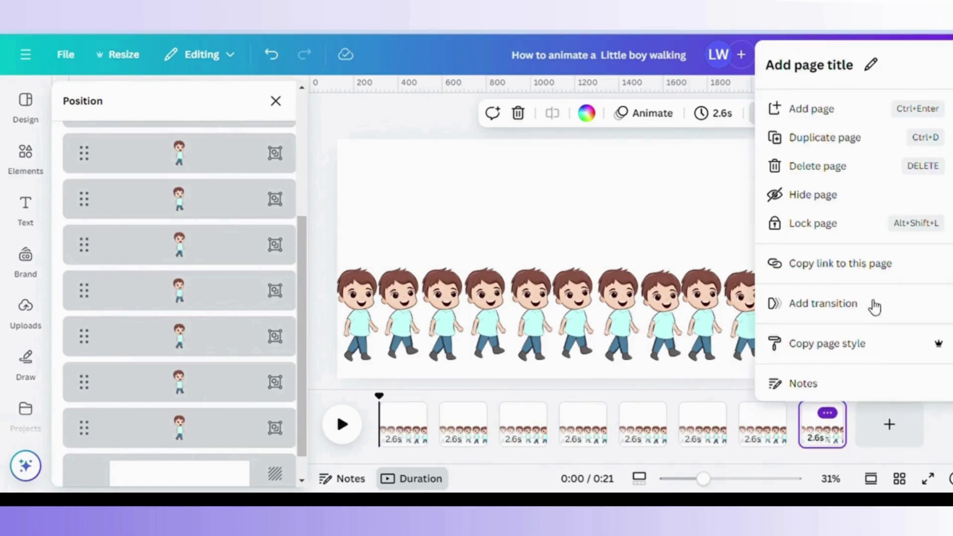
click(874, 140)
mouse_move(896, 420)
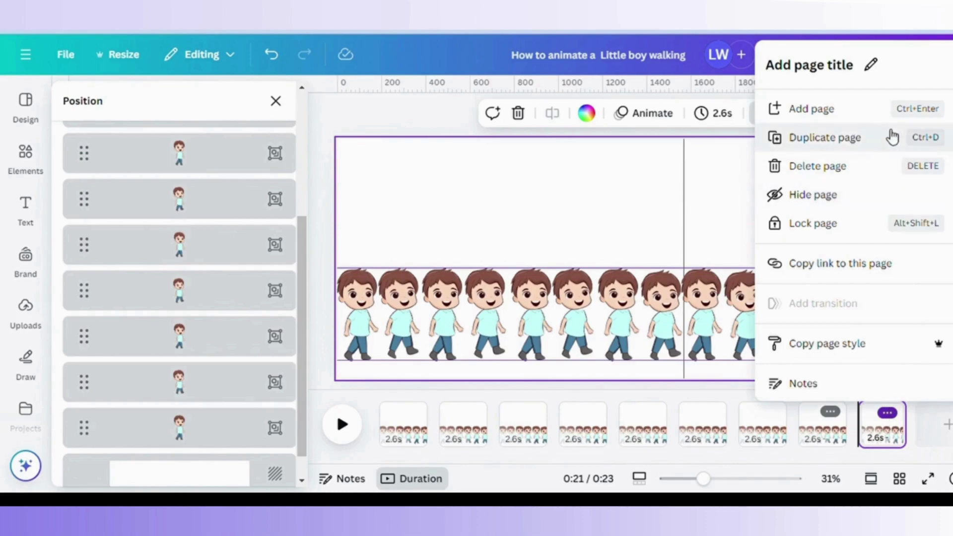
click(894, 136)
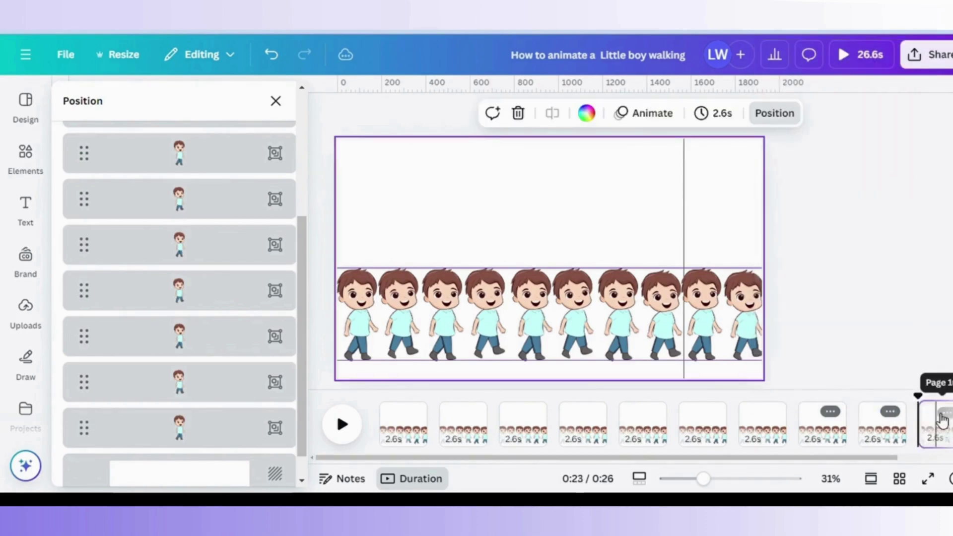
drag(378, 400, 385, 413)
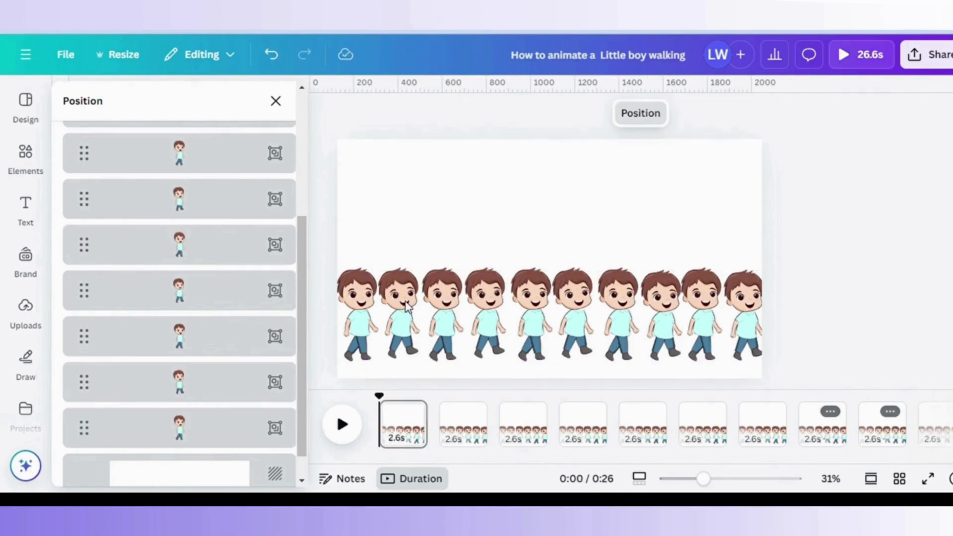
On page 1, remove every boy except the first walking pose.
click(238, 403)
shift+click(241, 246)
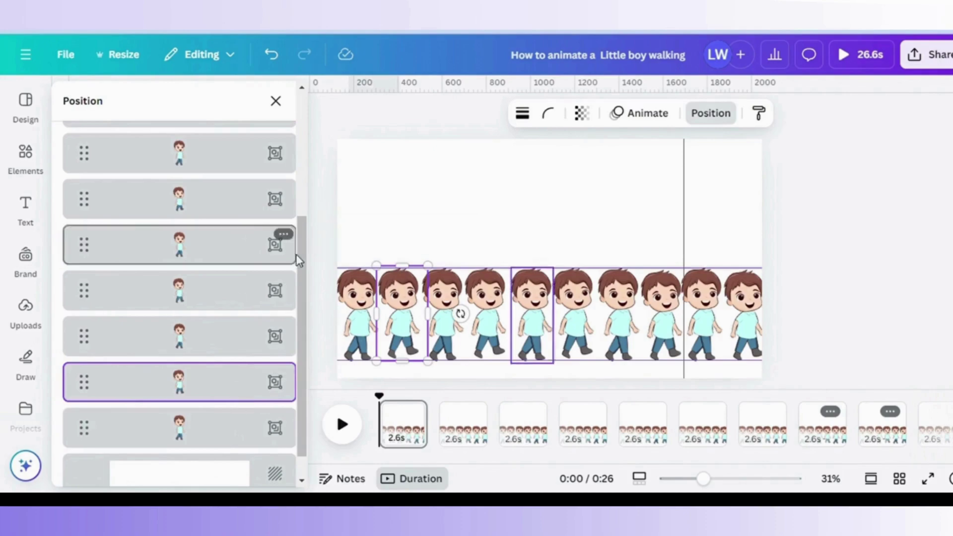
scroll(243, 224, up, 3)
shift+click(245, 229)
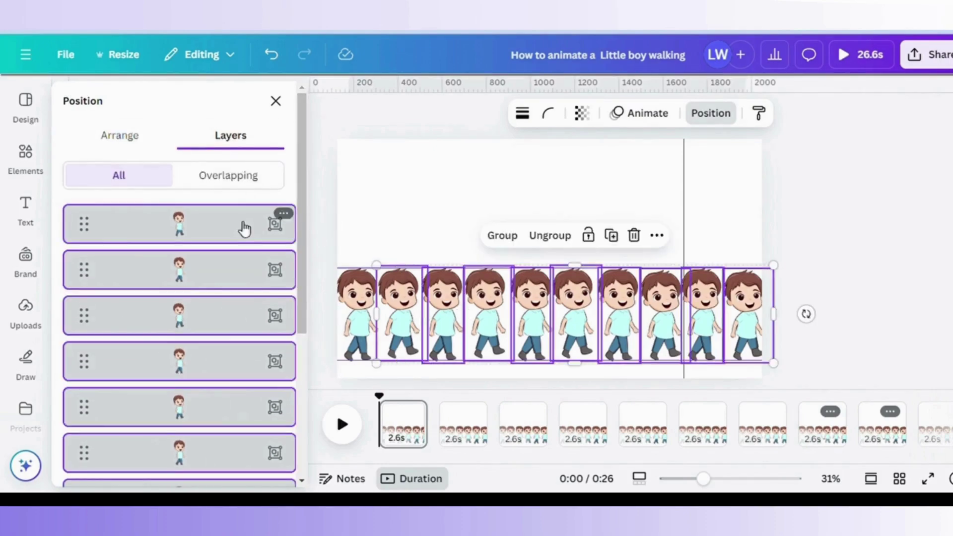
key(ctrl+g)
On page 2, delete all the boys except the second walking pose.
click(457, 432)
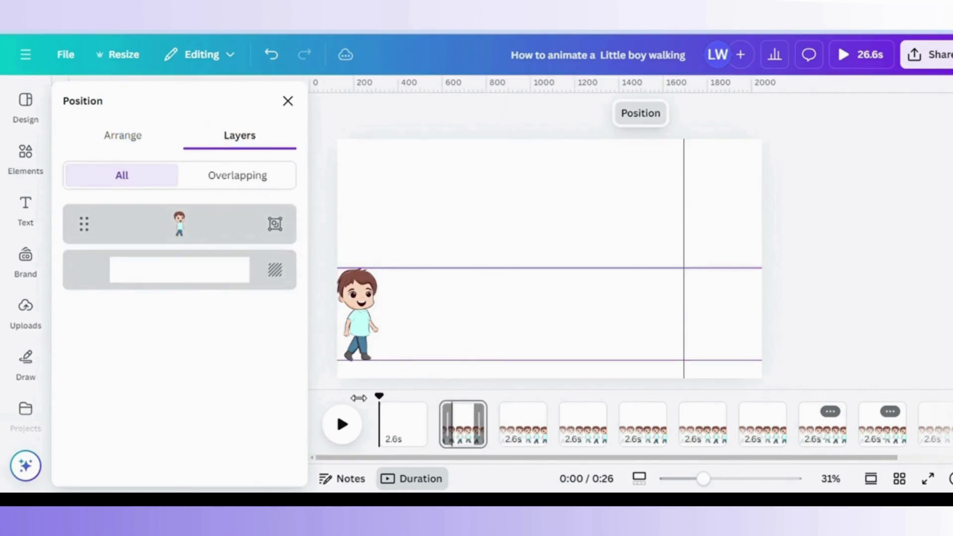
drag(302, 331, 304, 476)
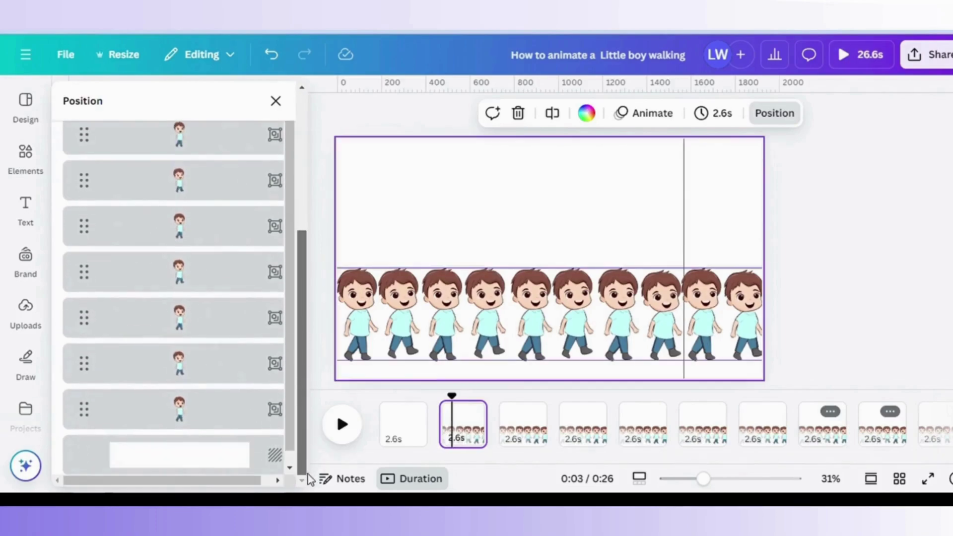
click(231, 387)
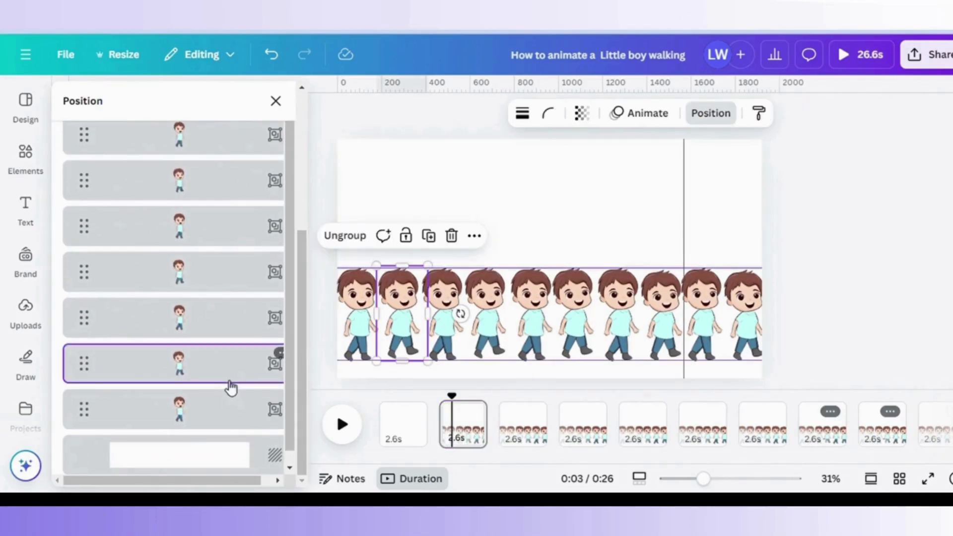
click(228, 409)
key(Delete)
click(218, 369)
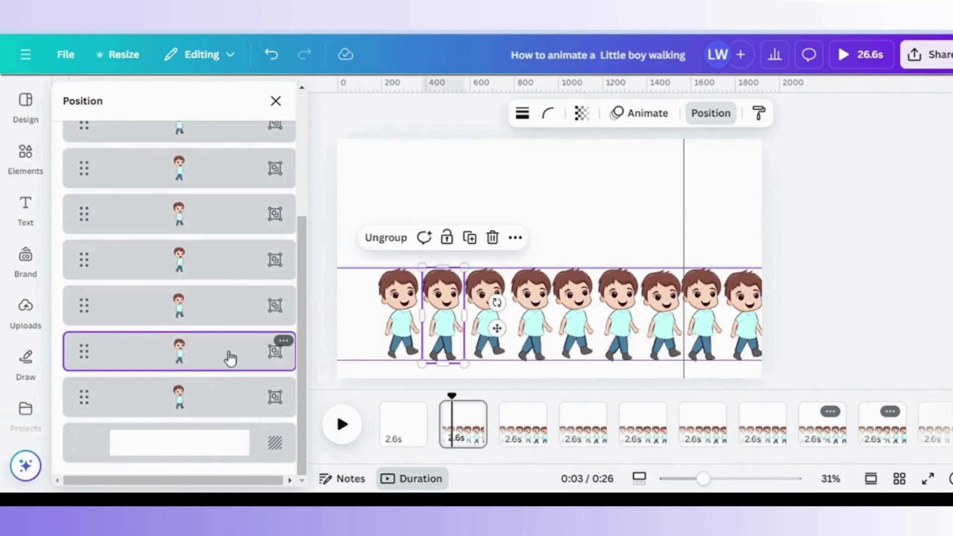
drag(305, 286, 296, 170)
shift+click(218, 215)
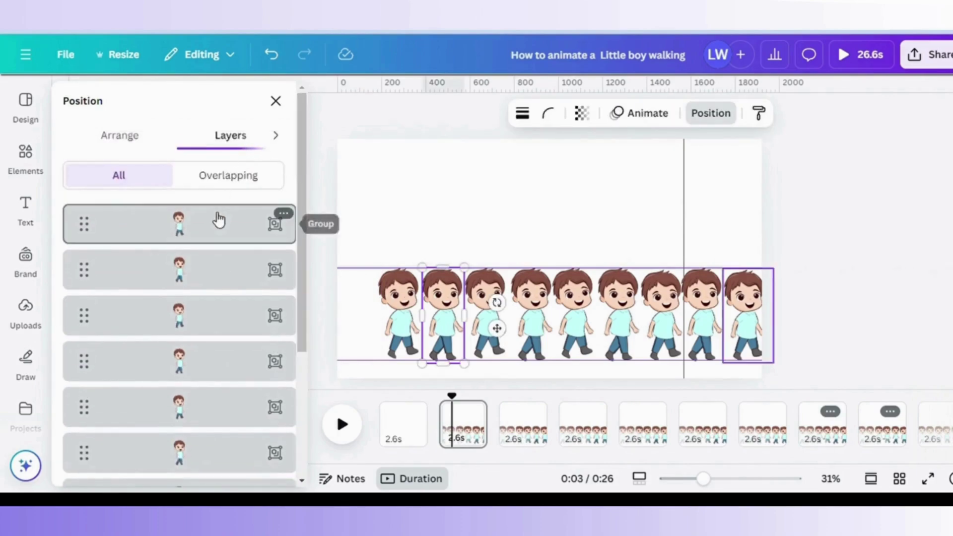
key(Delete)
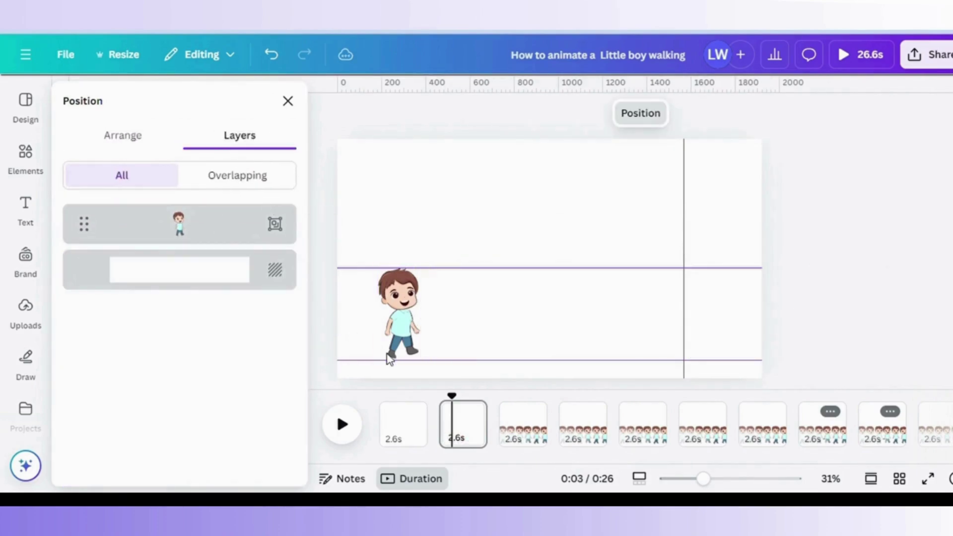
click(519, 438)
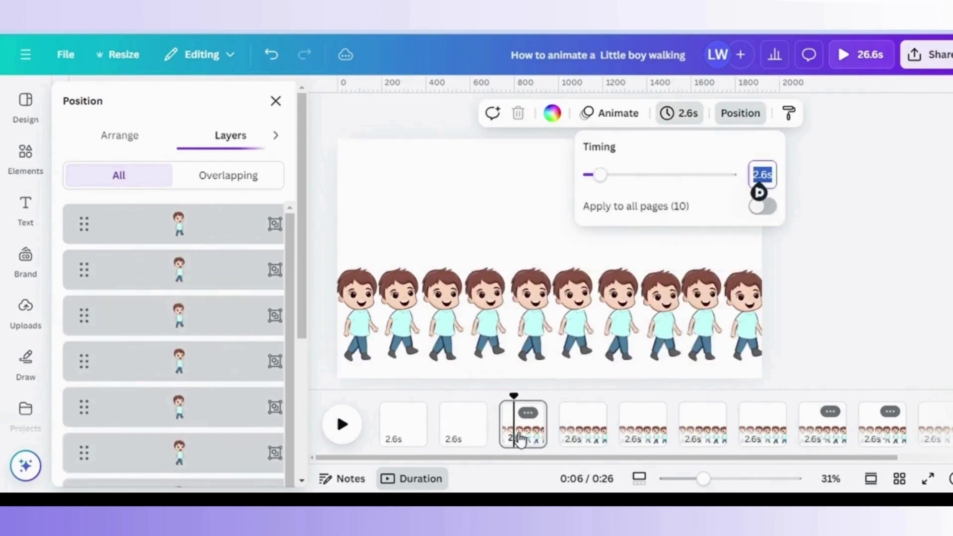
click(445, 318)
click(473, 238)
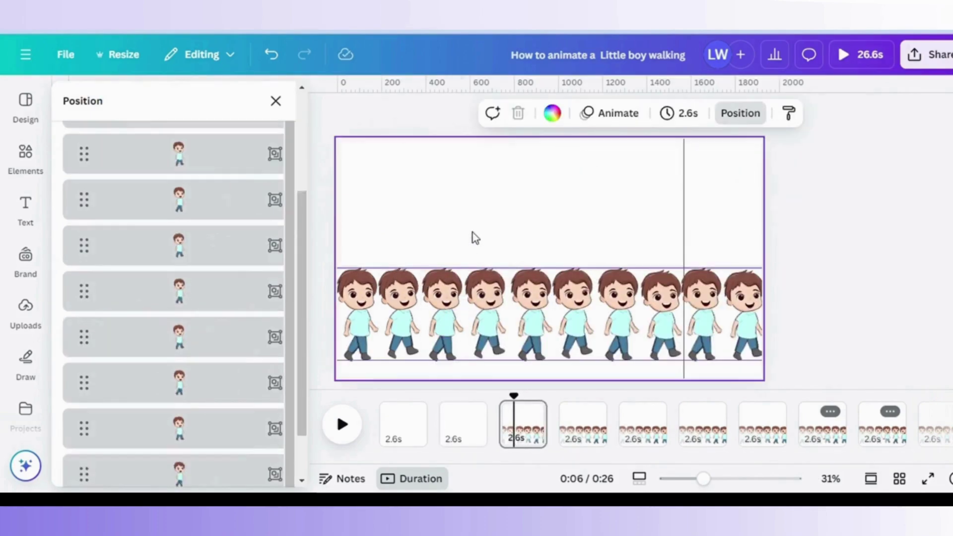
click(370, 308)
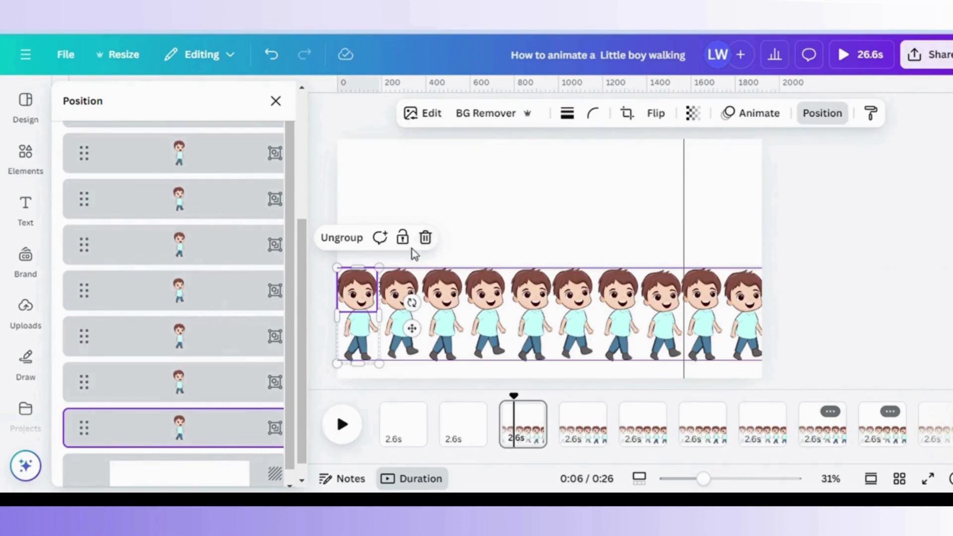
click(426, 248)
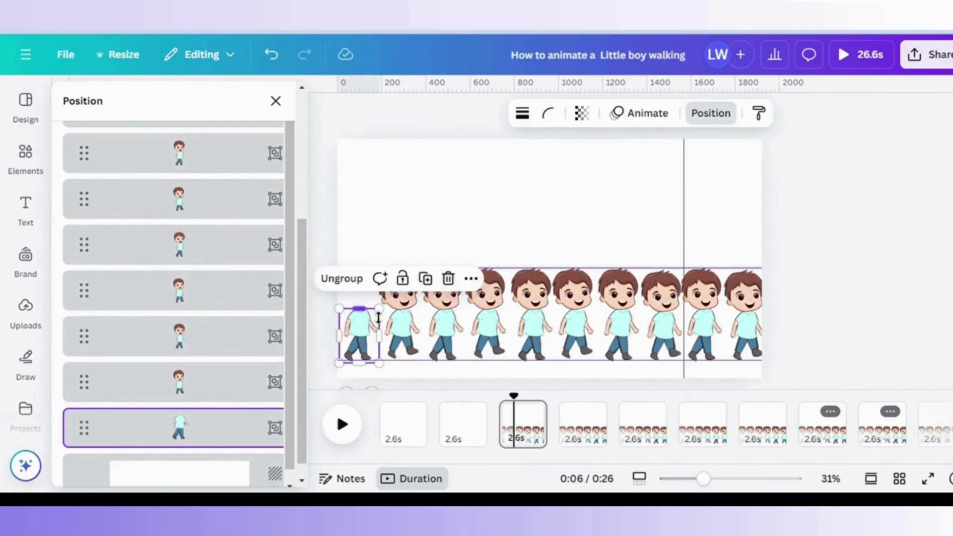
key(ctrl+z)
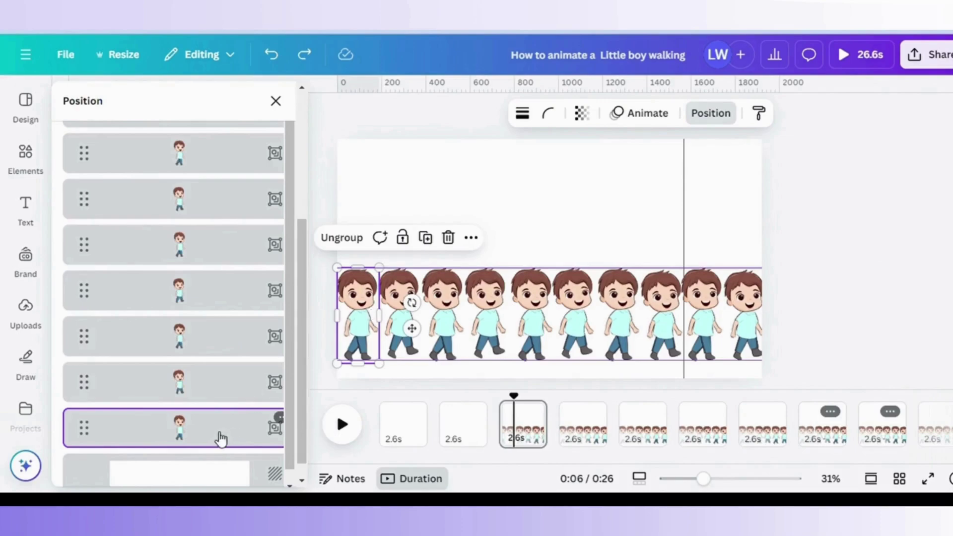
key(ctrl+d)
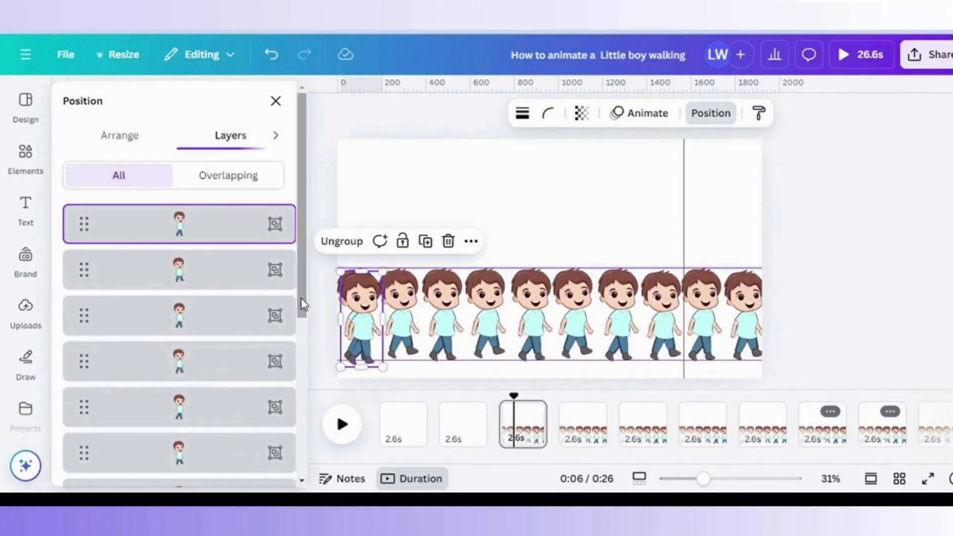
key(ctrl+z)
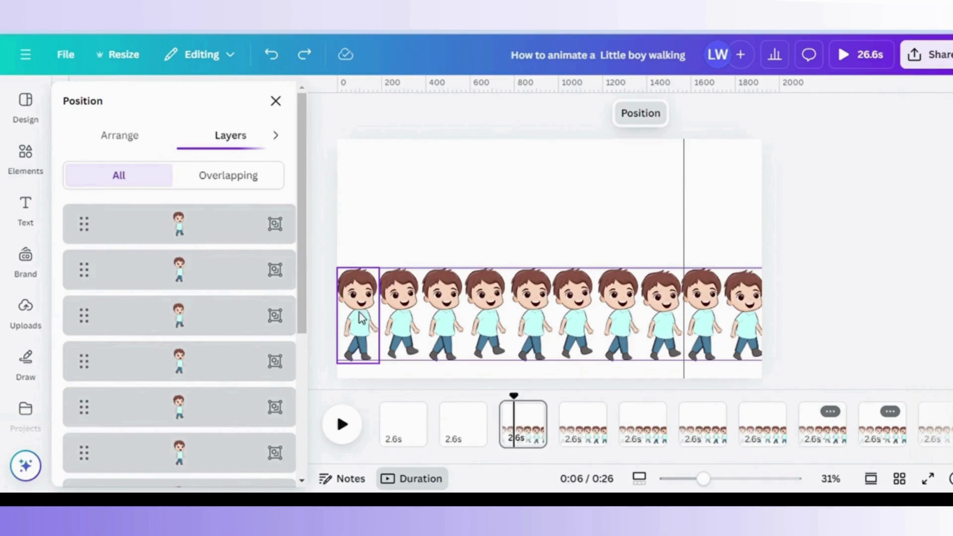
drag(304, 319, 319, 436)
click(239, 464)
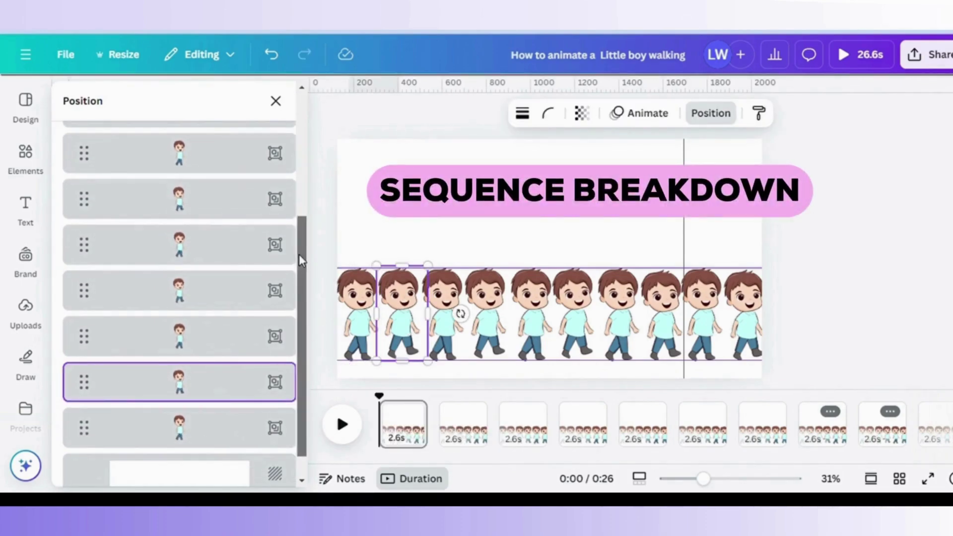
scroll(259, 191, up, 10)
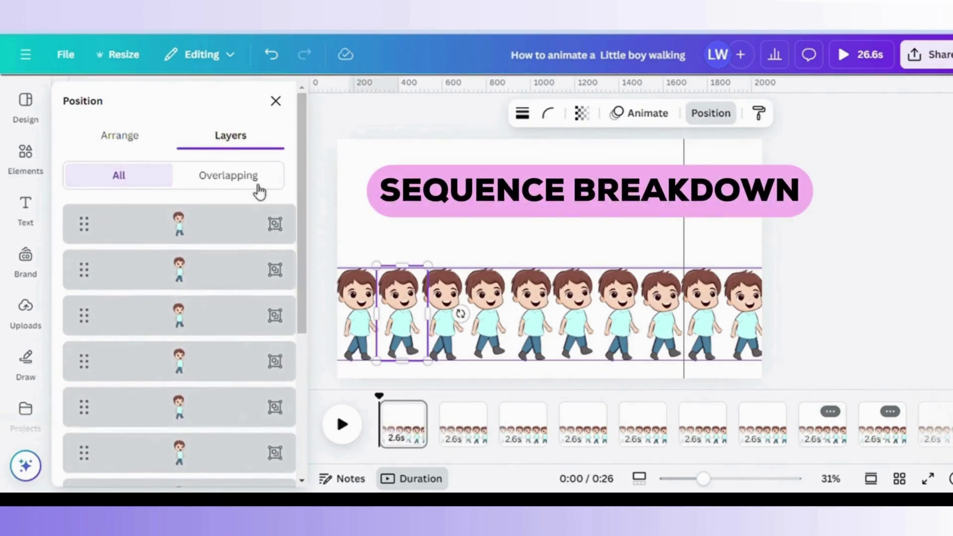
Keep only the first pose on page 1, then move a boy layer down on page 2.
shift+click(244, 228)
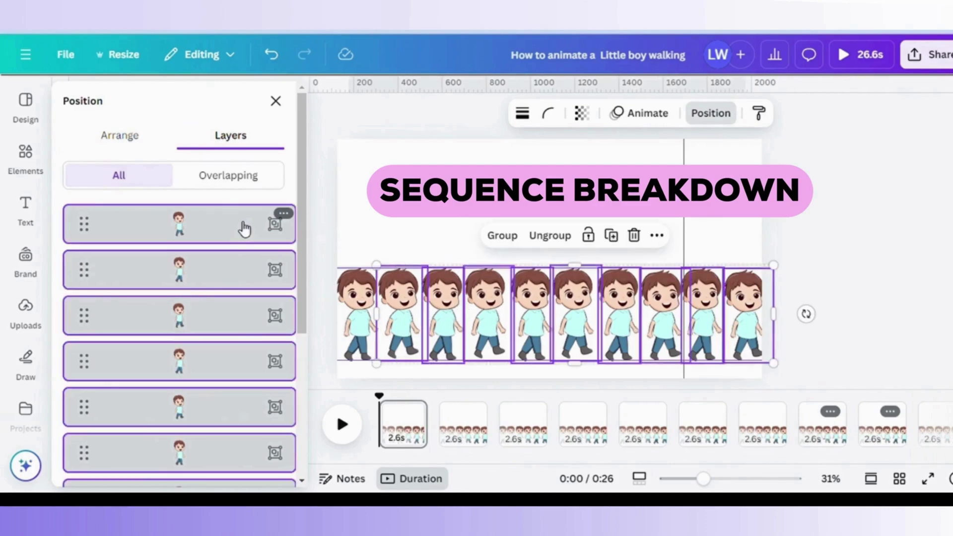
key(ctrl+g)
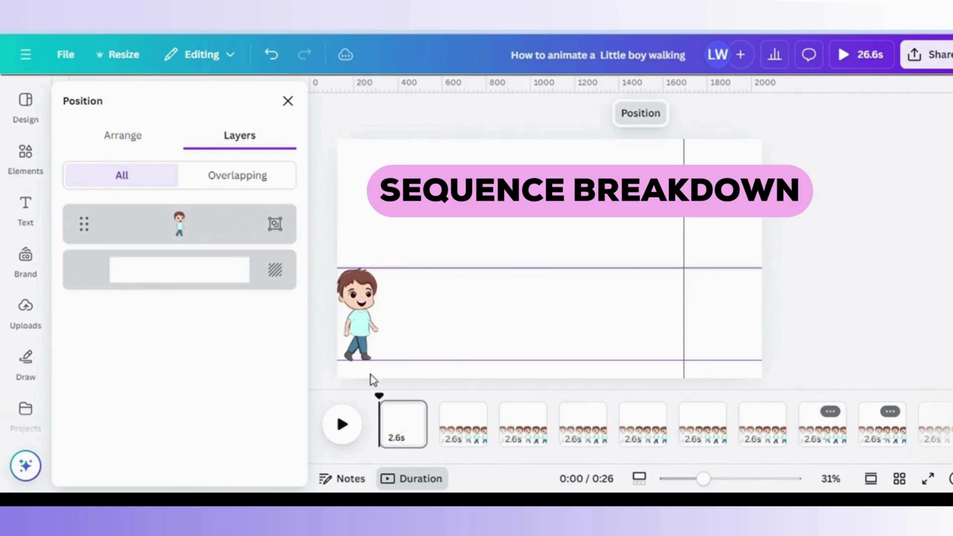
click(454, 427)
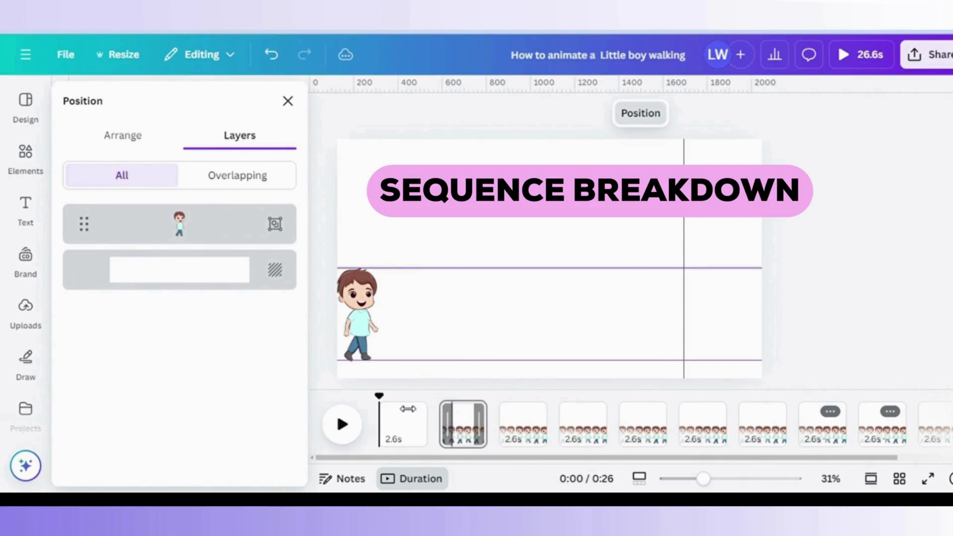
click(469, 446)
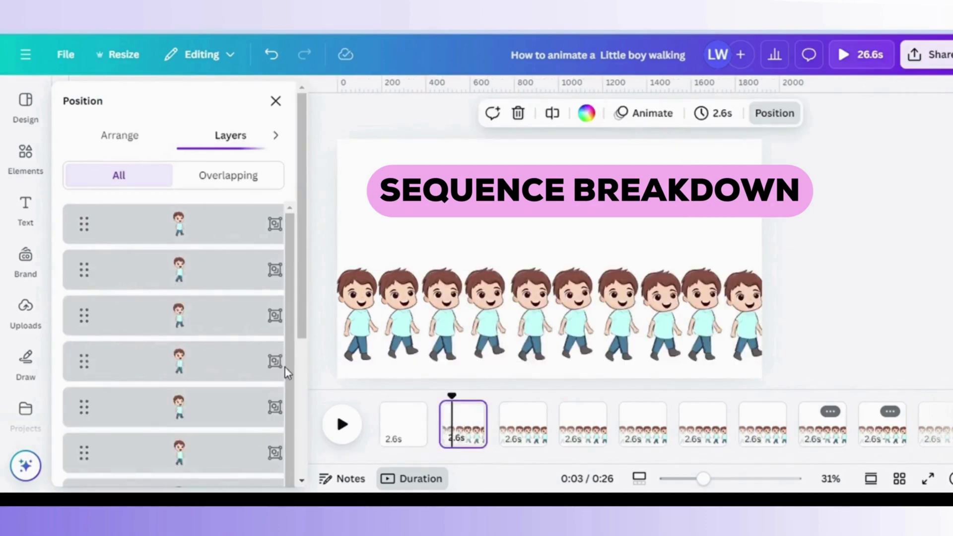
drag(300, 329, 310, 469)
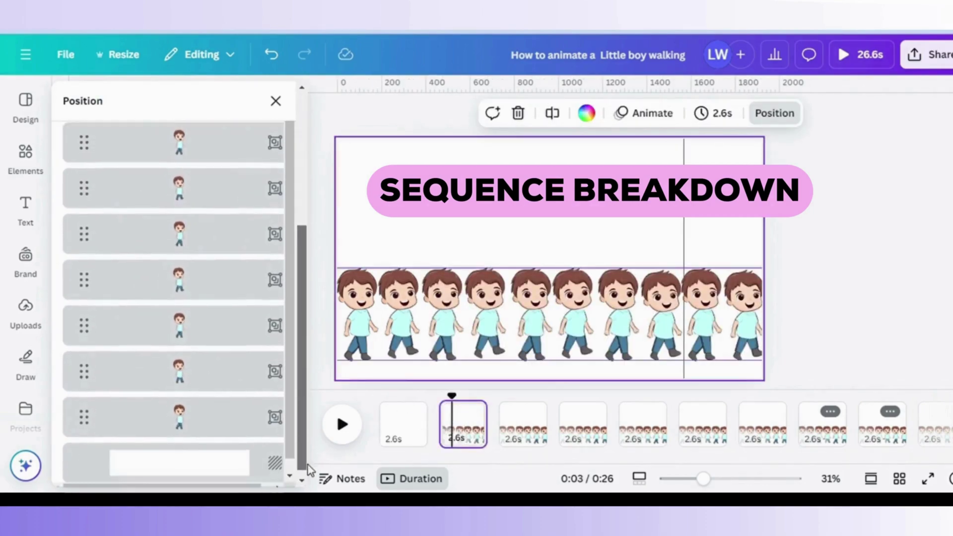
click(231, 388)
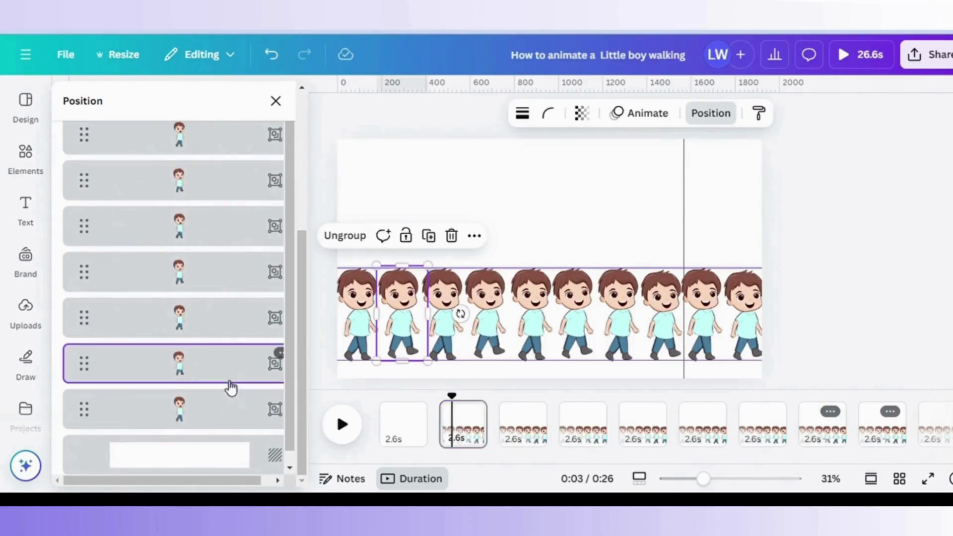
drag(230, 387, 230, 406)
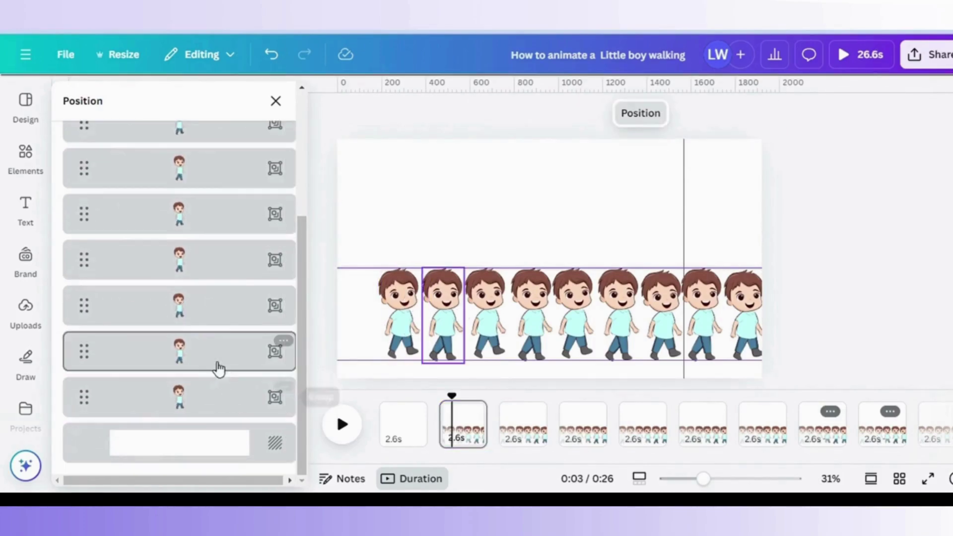
Delete page 2's two leftmost boys after undoing a mistaken change that removed too many.
scroll(255, 155, up, 10)
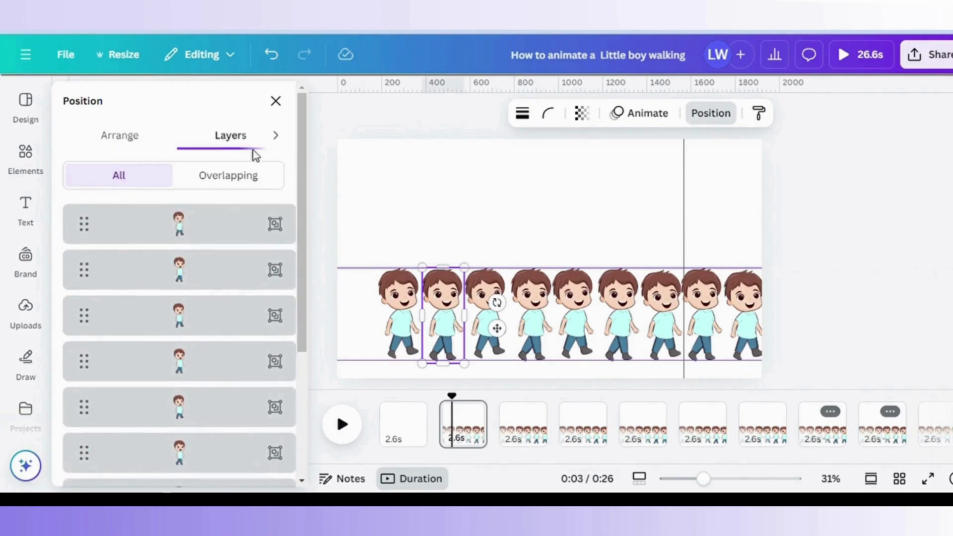
shift+click(218, 219)
key(ctrl+g)
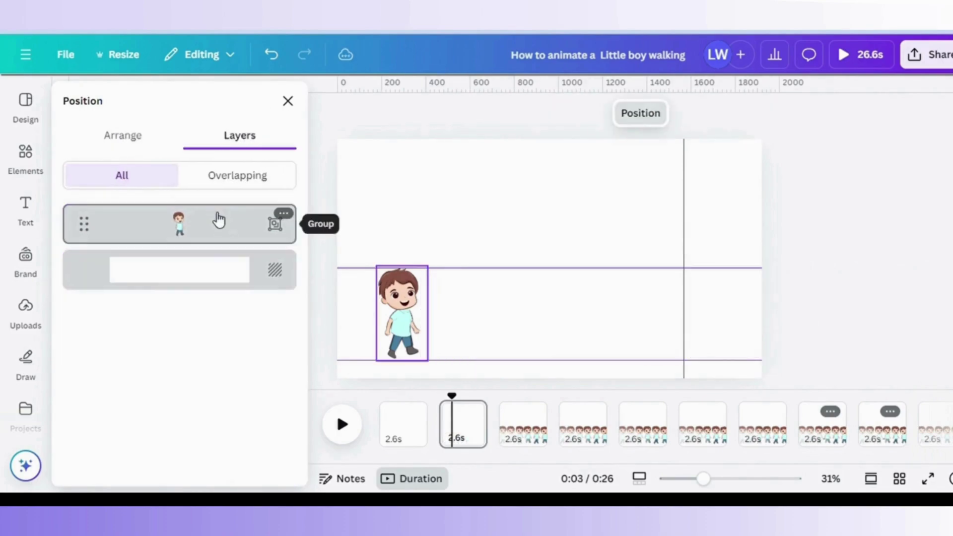
key(ctrl+z)
drag(313, 317, 320, 439)
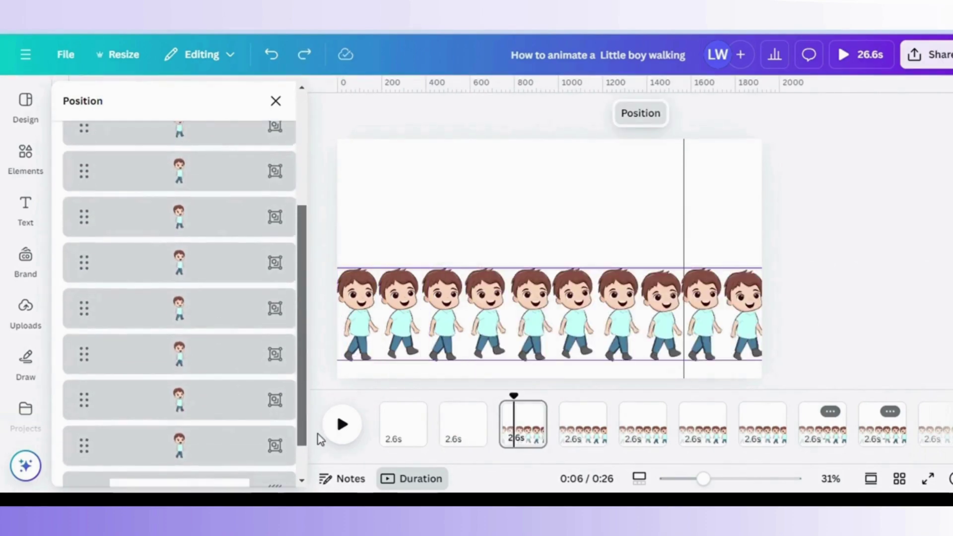
click(236, 457)
key(Delete)
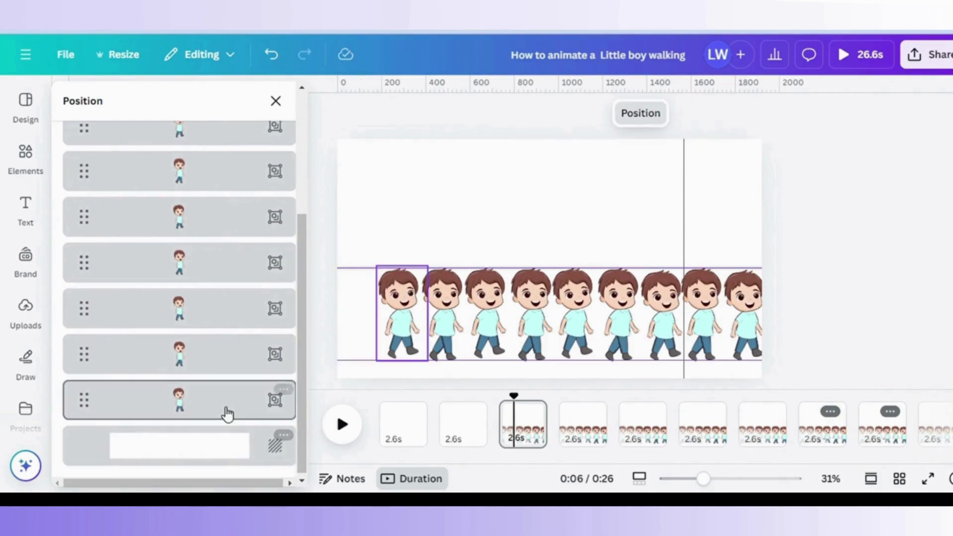
click(228, 413)
key(Delete)
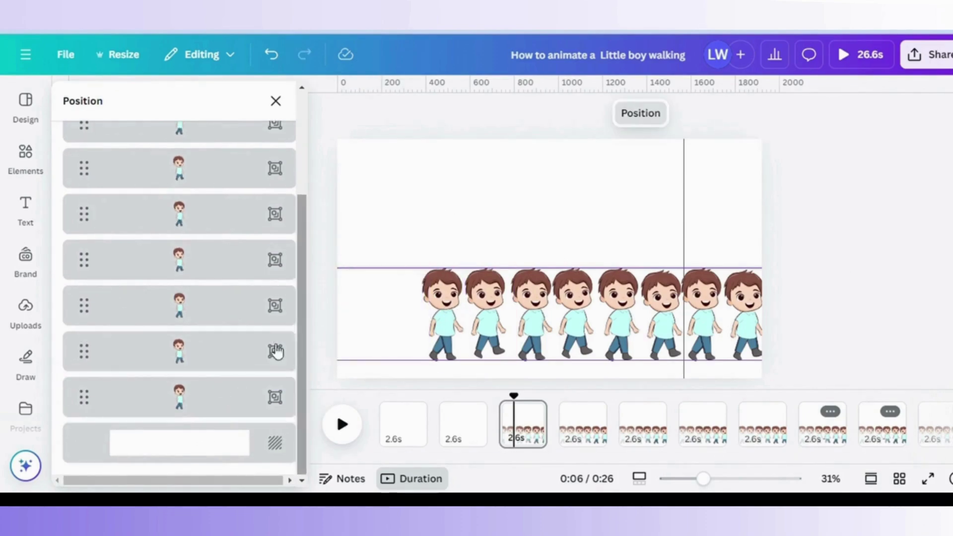
Delete every boy on page 3 except the third pose, then scrub the timeline to preview.
click(243, 358)
scroll(238, 297, up, 5)
shift+click(239, 224)
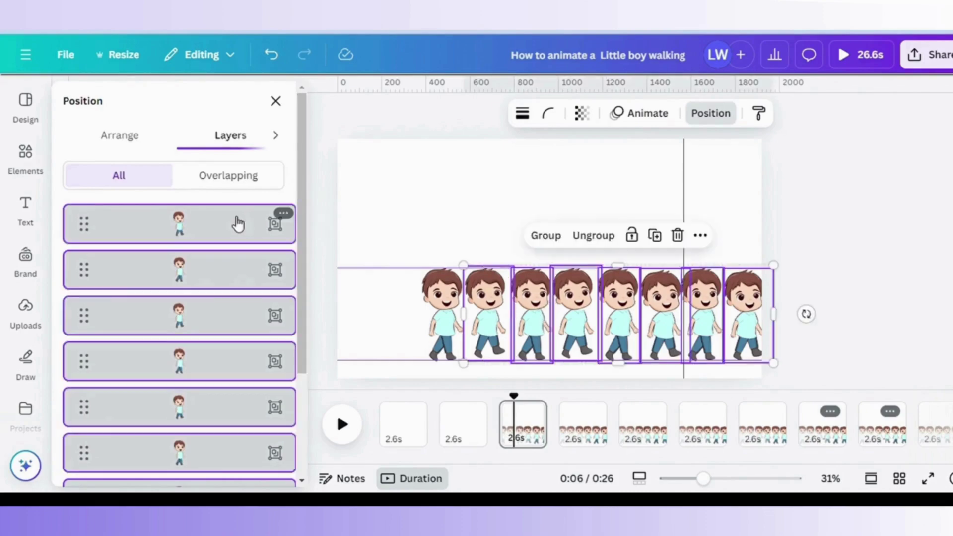
key(Delete)
drag(514, 419, 583, 425)
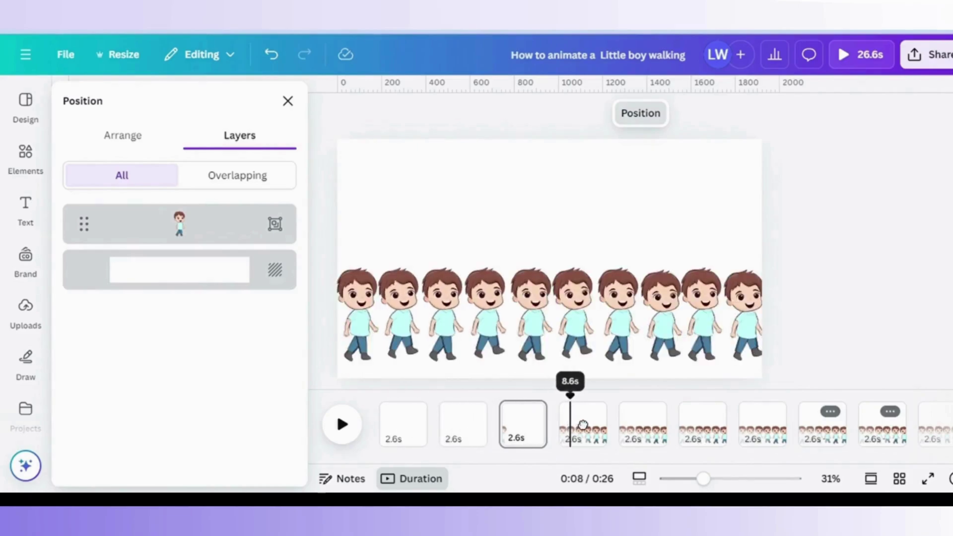
Delete the extra boys on page 4 so only one walking pose remains.
click(584, 426)
scroll(304, 324, down, 5)
click(144, 397)
shift+click(142, 364)
shift+click(101, 320)
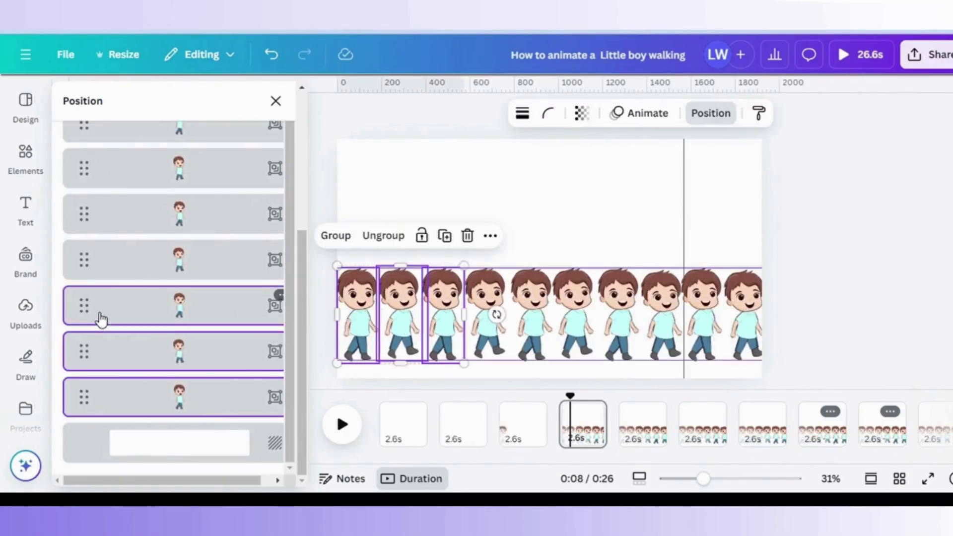
key(Delete)
click(187, 362)
shift+click(191, 330)
scroll(238, 297, up, 5)
shift+click(239, 234)
key(Delete)
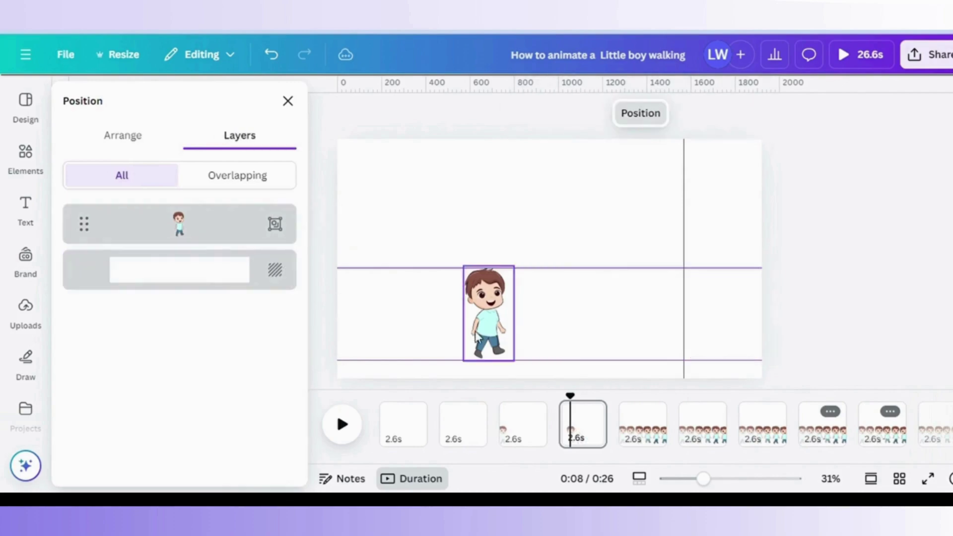
On page 5, delete boys 1–4 and 6–10, keeping only the fifth pose.
click(640, 424)
key(Tab)
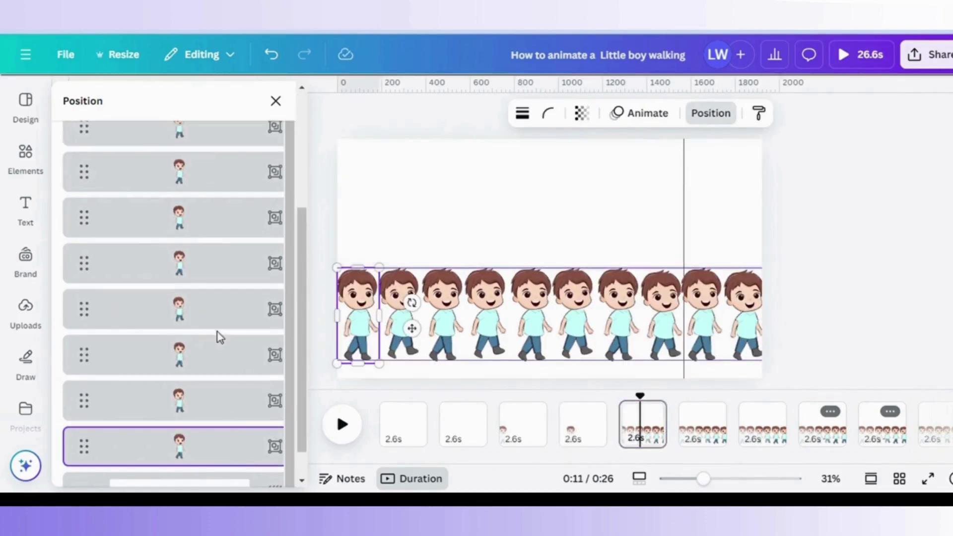
shift+click(215, 328)
key(Delete)
click(209, 351)
shift+click(226, 161)
scroll(227, 161, up, 1)
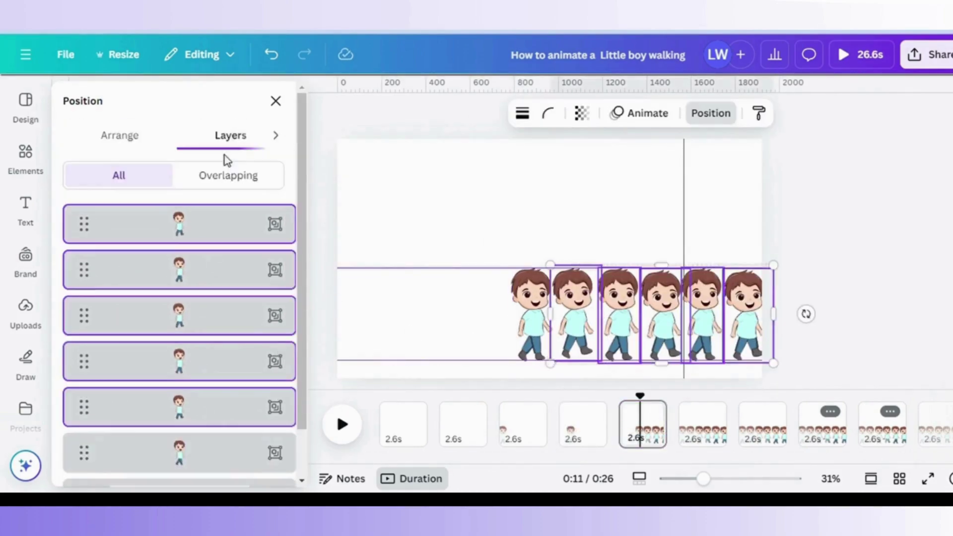
key(Delete)
On page 6, delete boys 1–5 and four more, leaving a single pose.
click(711, 436)
key(Tab)
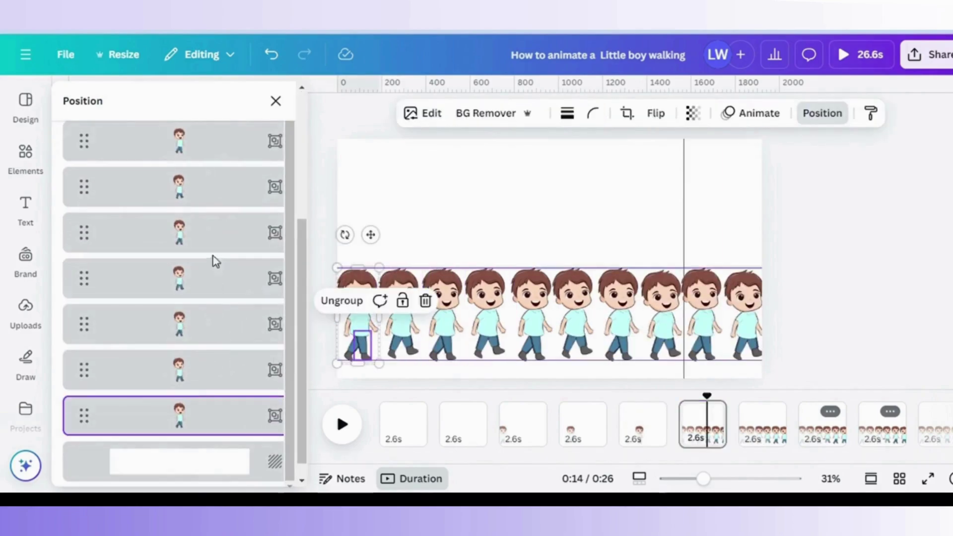
shift+click(219, 245)
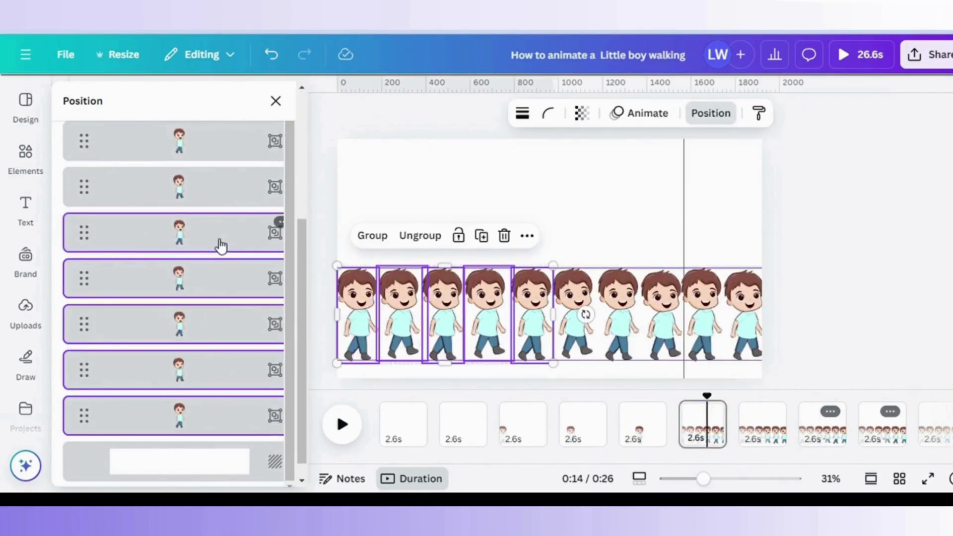
click(359, 190)
click(685, 422)
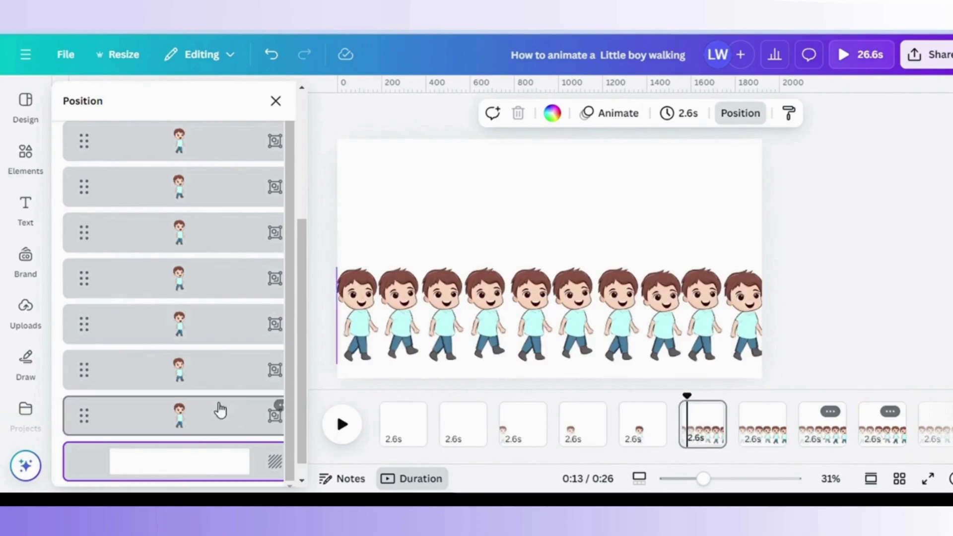
click(221, 410)
shift+click(210, 249)
key(Delete)
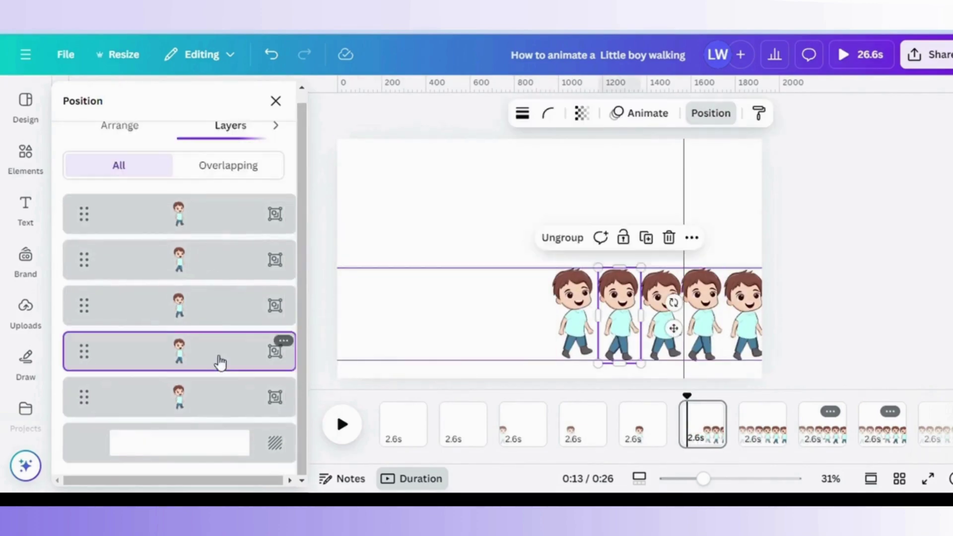
shift+click(228, 226)
key(Delete)
On page 7, delete six boys and then three more, leaving one pose.
click(764, 422)
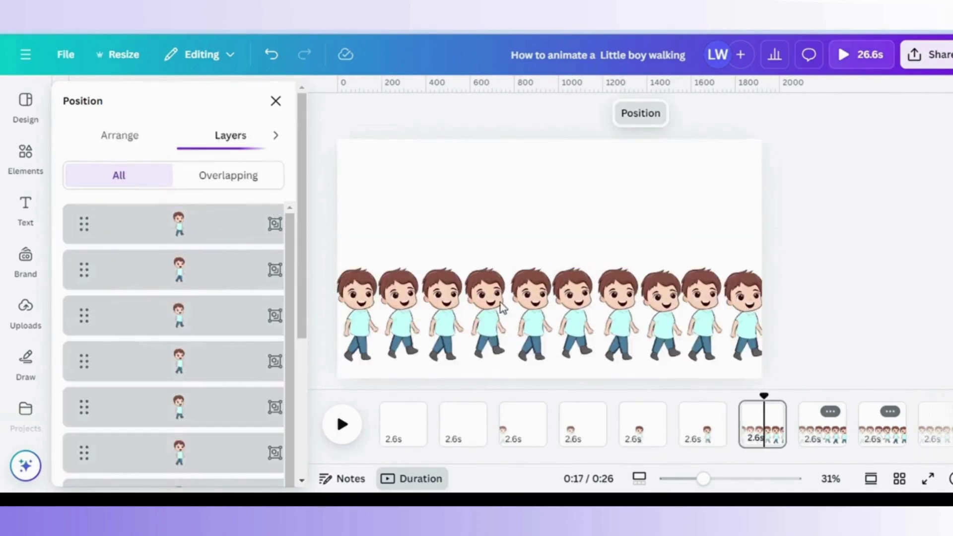
scroll(229, 397, down, 5)
click(229, 449)
shift+click(206, 321)
scroll(206, 297, up, 5)
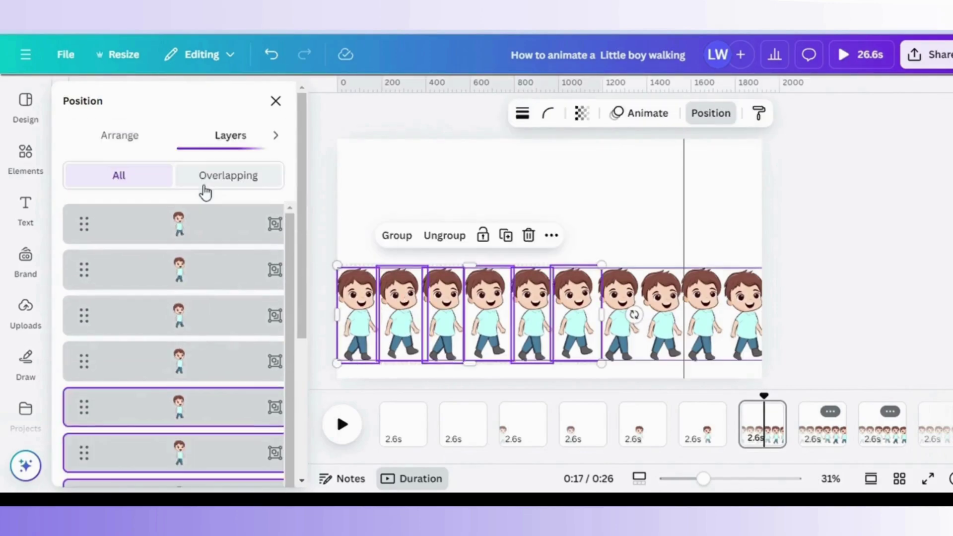
key(Delete)
click(213, 316)
shift+click(213, 226)
key(Delete)
Select the extra boys on page 8, review the timeline, and use undo and redo.
click(834, 416)
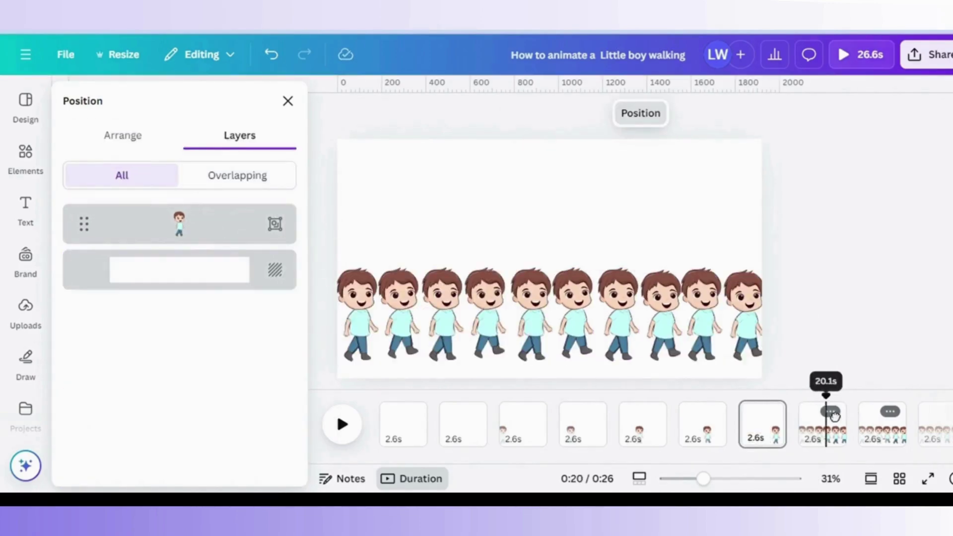
scroll(229, 348, down, 3)
click(228, 419)
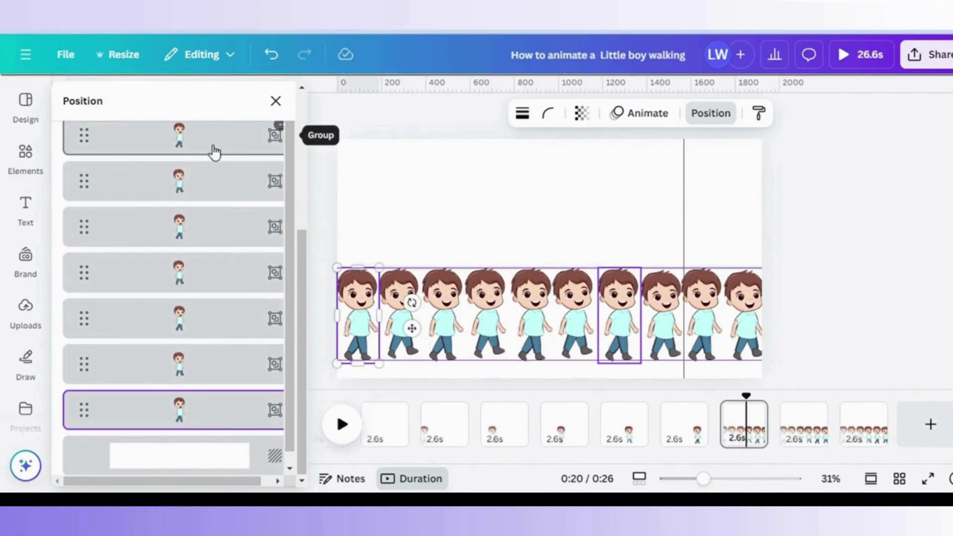
shift+click(214, 151)
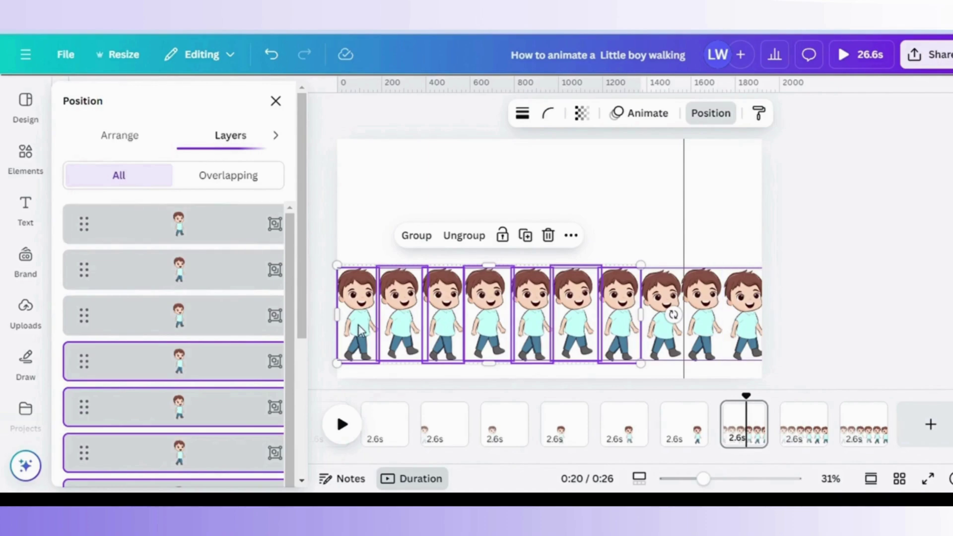
drag(744, 420, 810, 412)
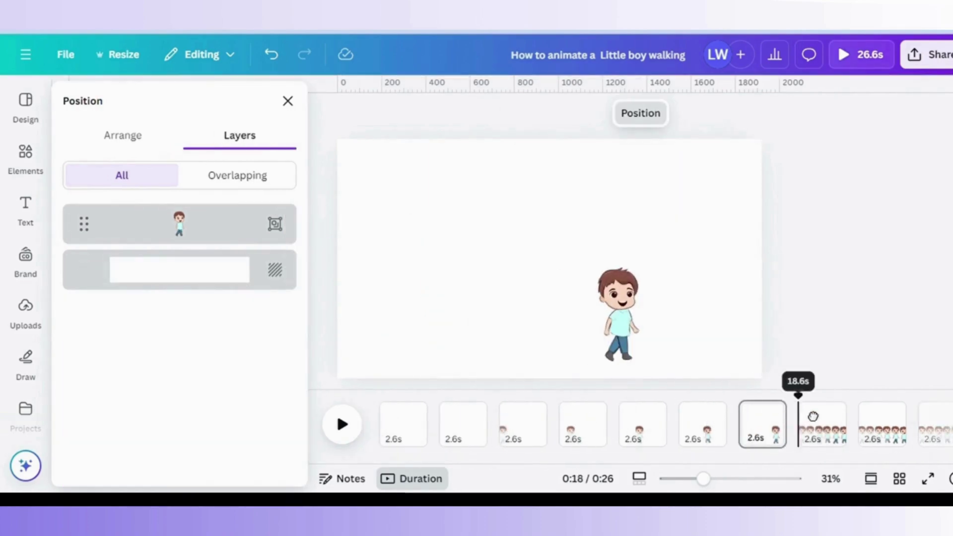
scroll(219, 348, down, 5)
click(219, 417)
key(ctrl+z)
key(ctrl+z)
key(ctrl+z)
key(ctrl+z)
key(ctrl+z)
key(ctrl+z)
key(ctrl+z)
key(ctrl+z)
key(ctrl+z)
key(ctrl+z)
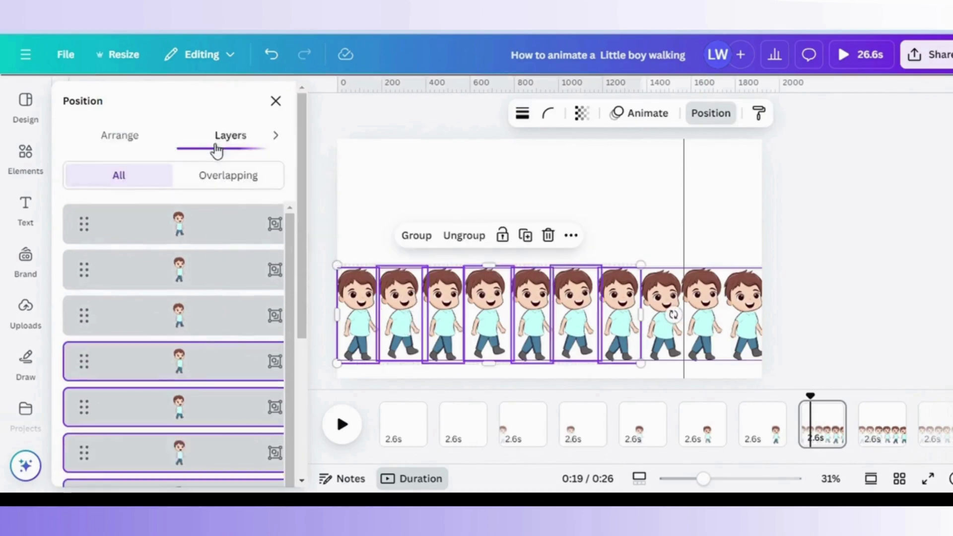
key(ctrl+y)
key(ctrl+y)
key(ctrl+y)
key(ctrl+y)
key(ctrl+y)
key(ctrl+y)
key(ctrl+y)
key(ctrl+y)
key(ctrl+y)
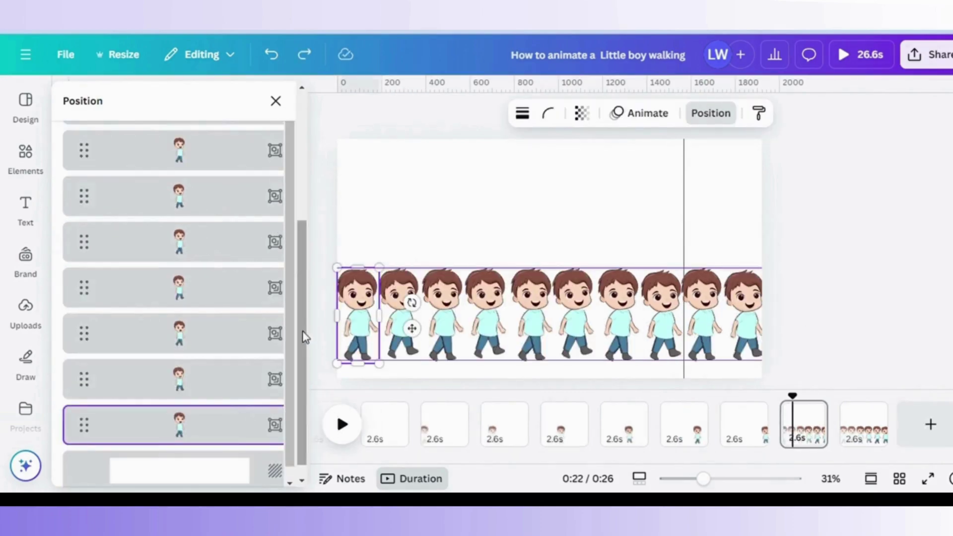
scroll(304, 335, up, 10)
Delete the surplus boys on page 9 so a single pose remains.
shift+click(202, 298)
key(Delete)
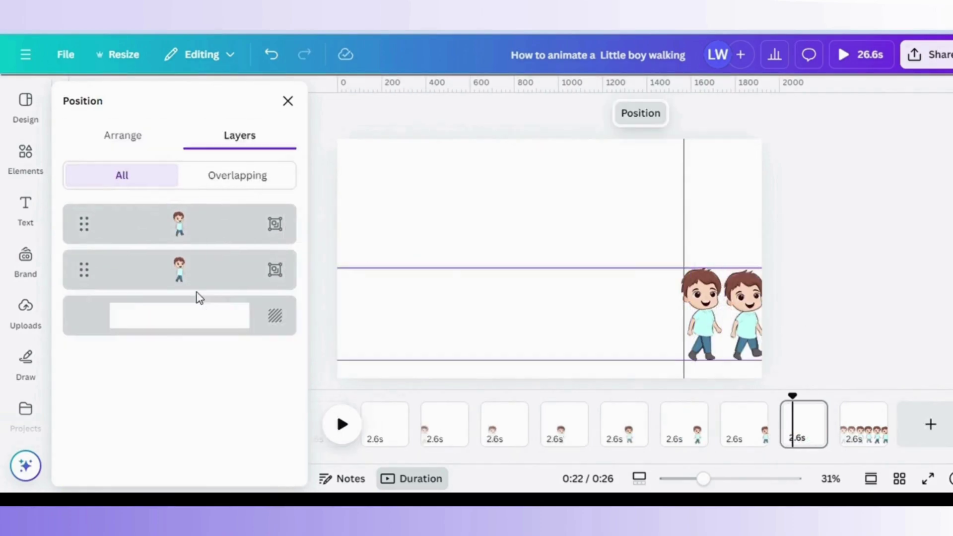
click(210, 241)
key(Delete)
Leave one boy on page 10 and nudge it slightly into place.
click(860, 449)
click(676, 111)
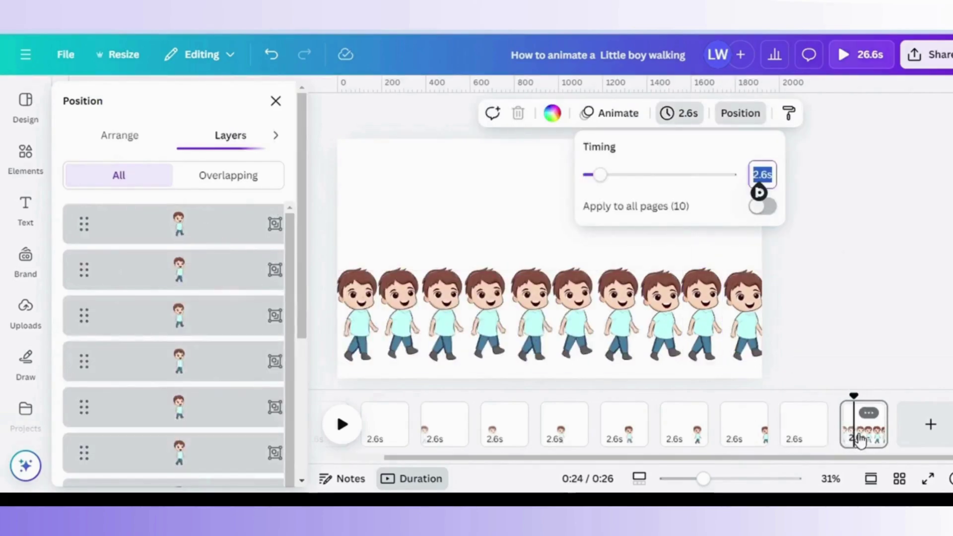
scroll(224, 347, down, 5)
click(223, 415)
scroll(307, 334, up, 10)
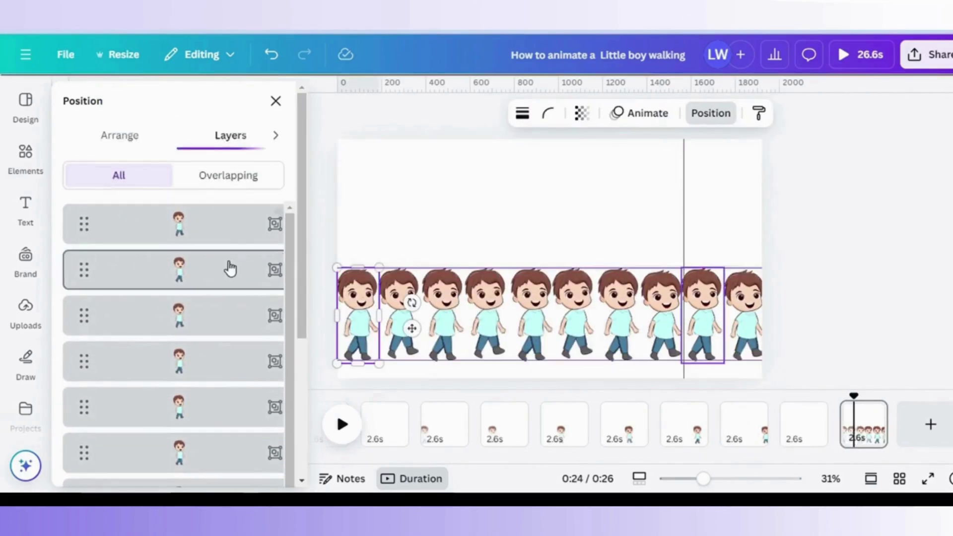
shift+click(228, 272)
key(Delete)
click(754, 308)
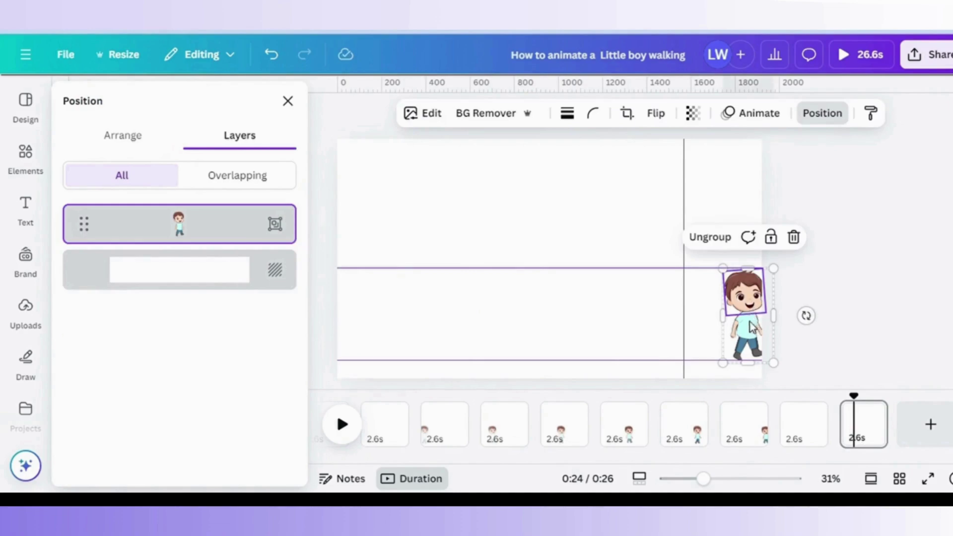
drag(756, 325, 753, 329)
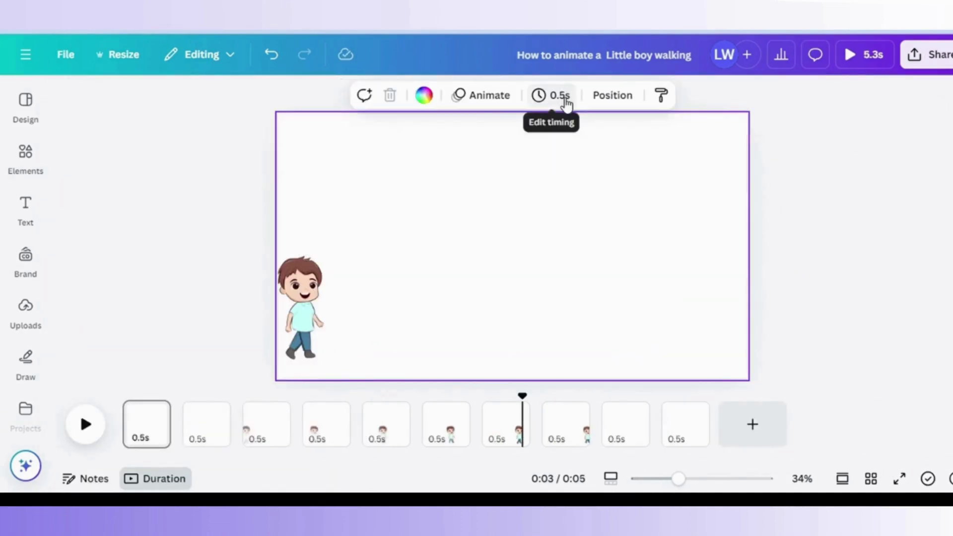
Give all 10 pages a 0.8s duration for an 8-second animation.
click(566, 102)
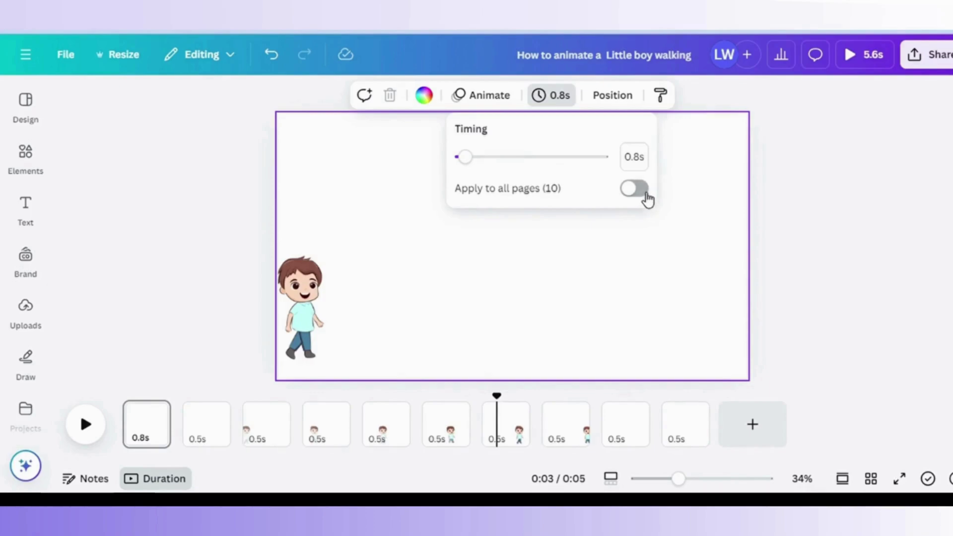
click(646, 195)
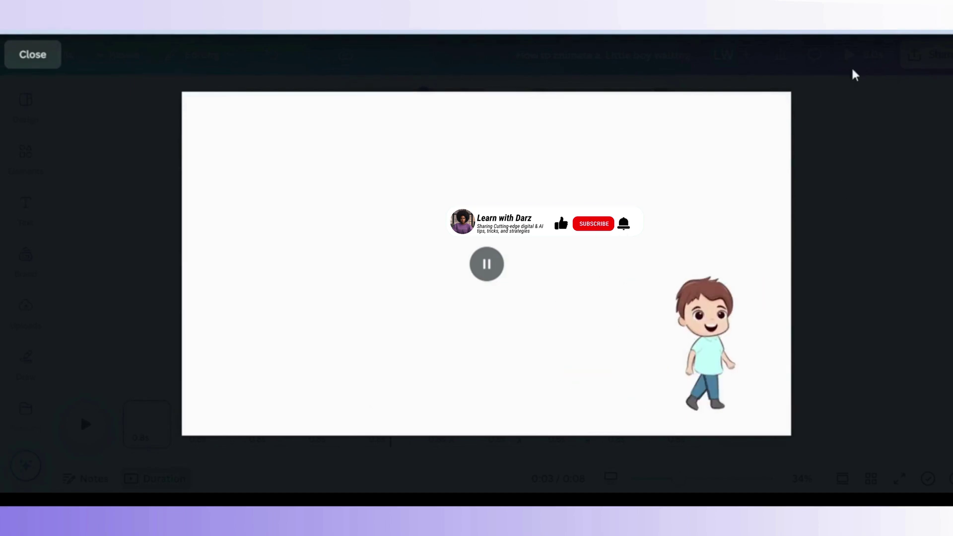
Exit the preview and download all 10 pages as a 1920 × 1080 GIF.
click(850, 205)
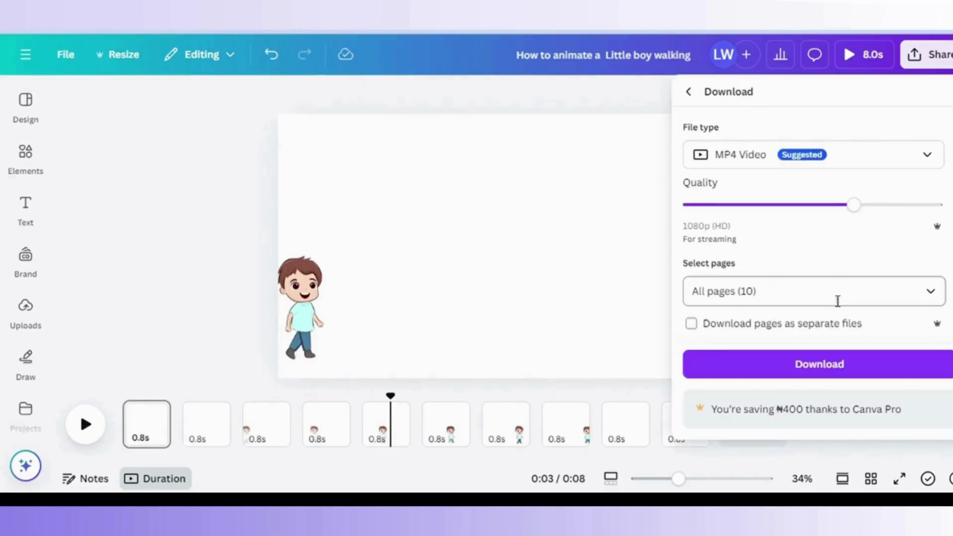
click(860, 161)
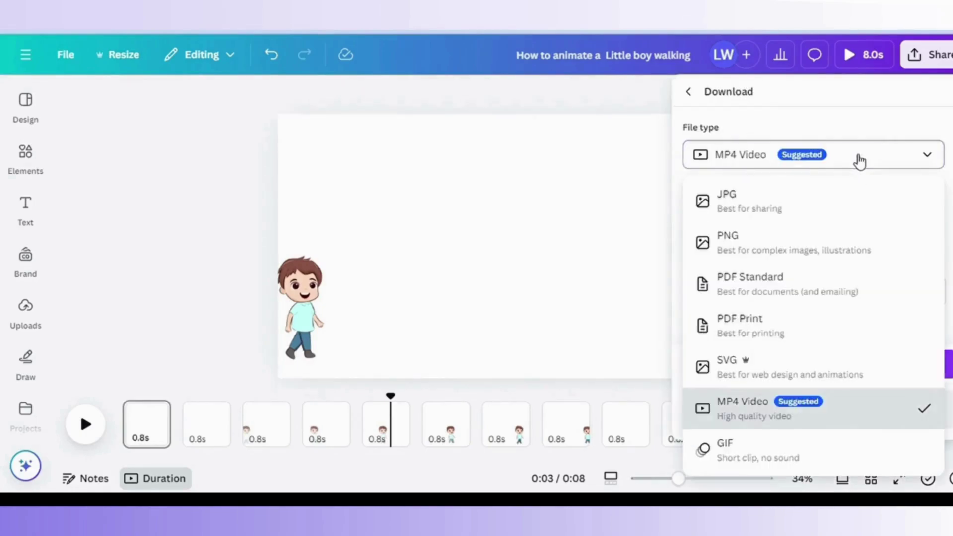
click(738, 456)
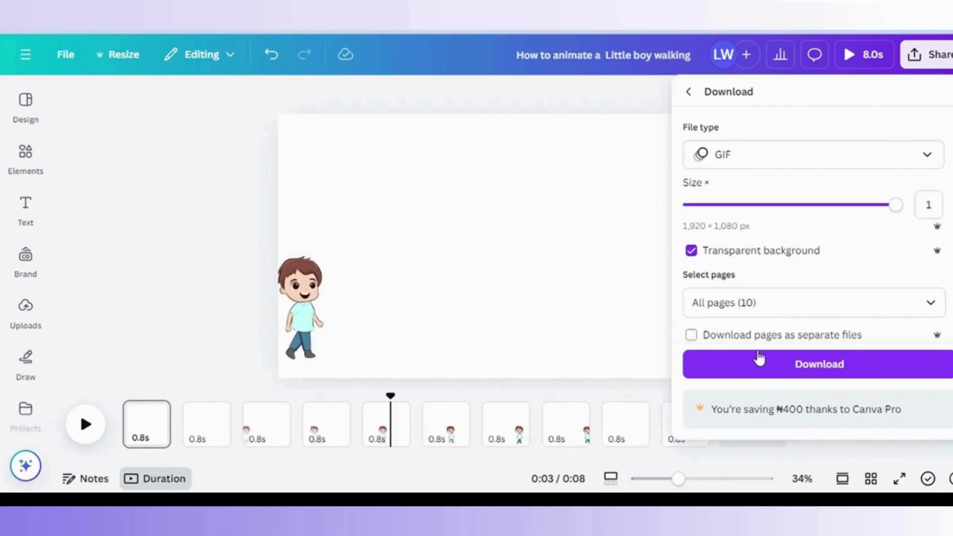
click(774, 366)
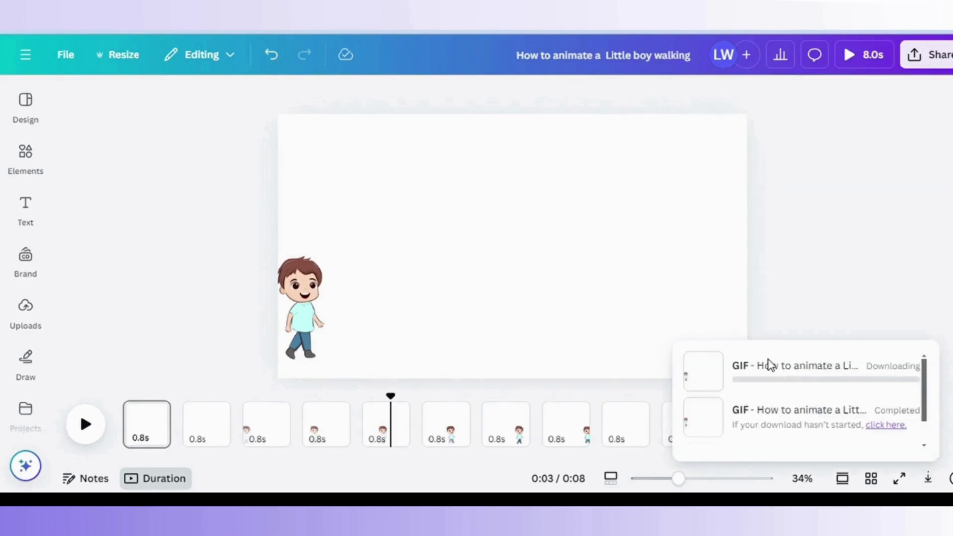